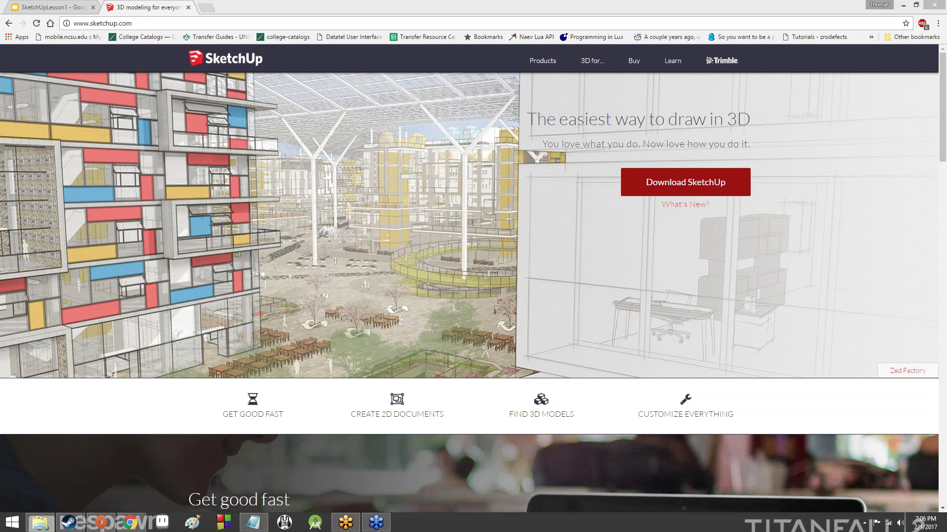
Go to the SketchUp download page and expand the 'I plan to use SketchUp for' list
click(686, 182)
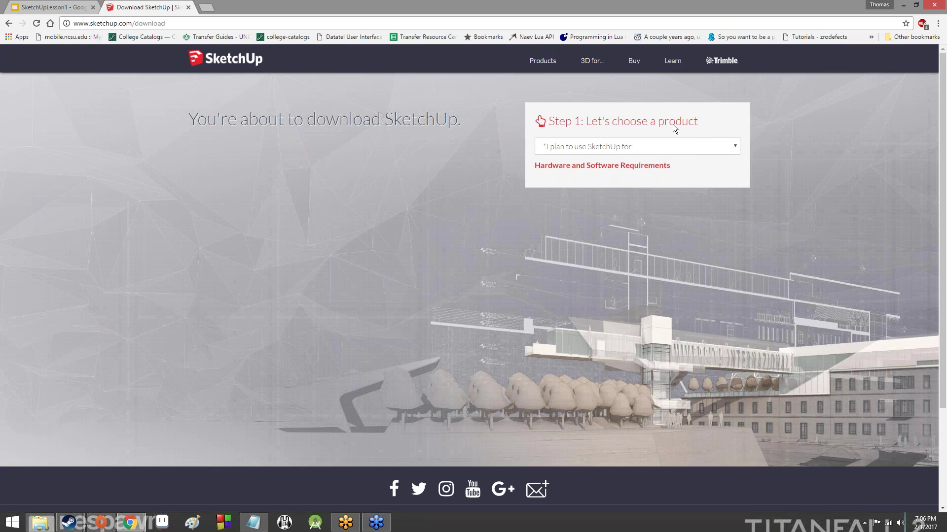
click(611, 150)
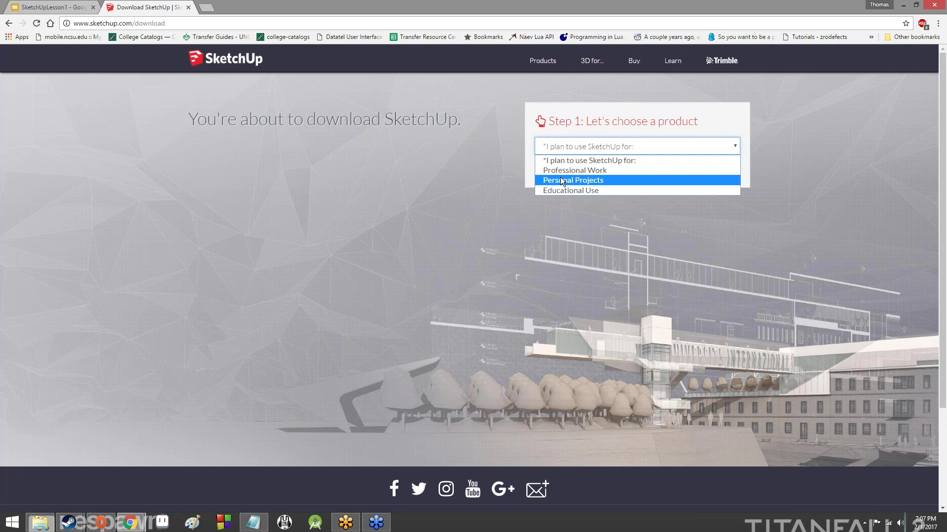
Settle on Personal Projects as the intended use after briefly trying Educational Use
click(561, 181)
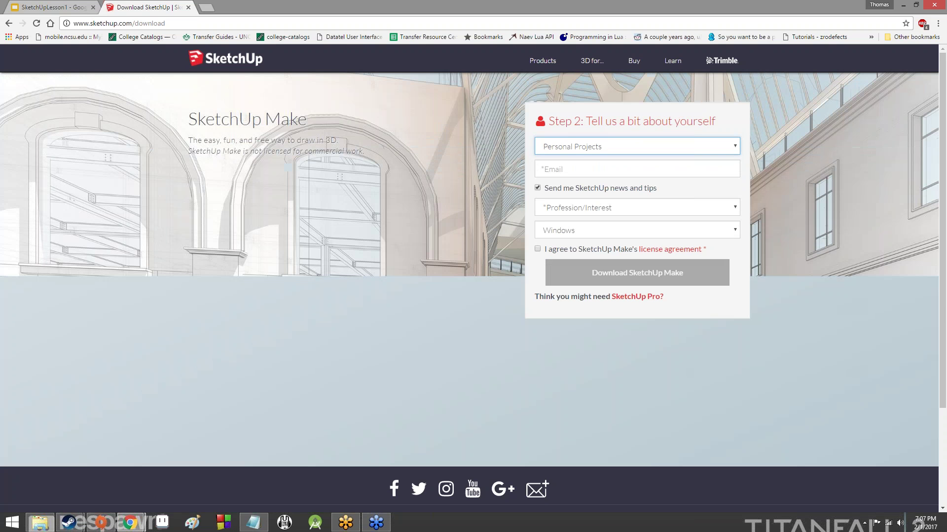
click(549, 208)
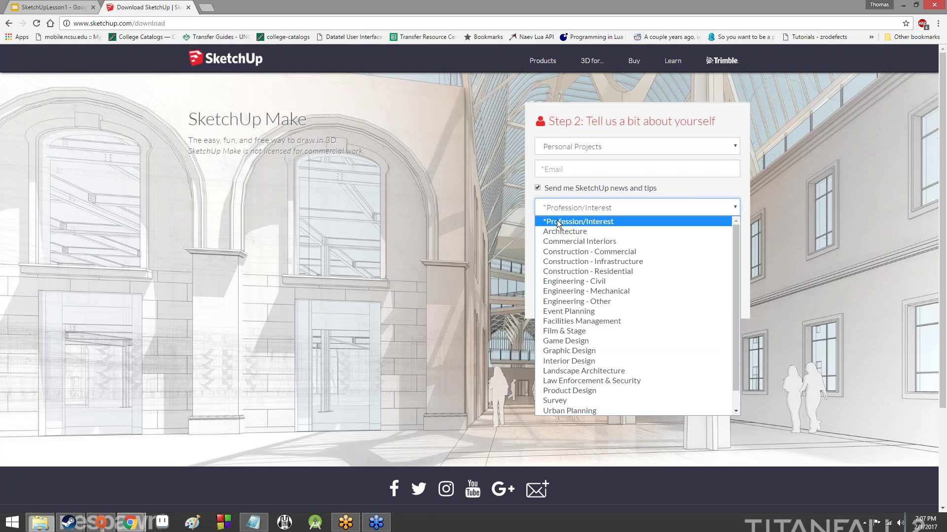
click(456, 237)
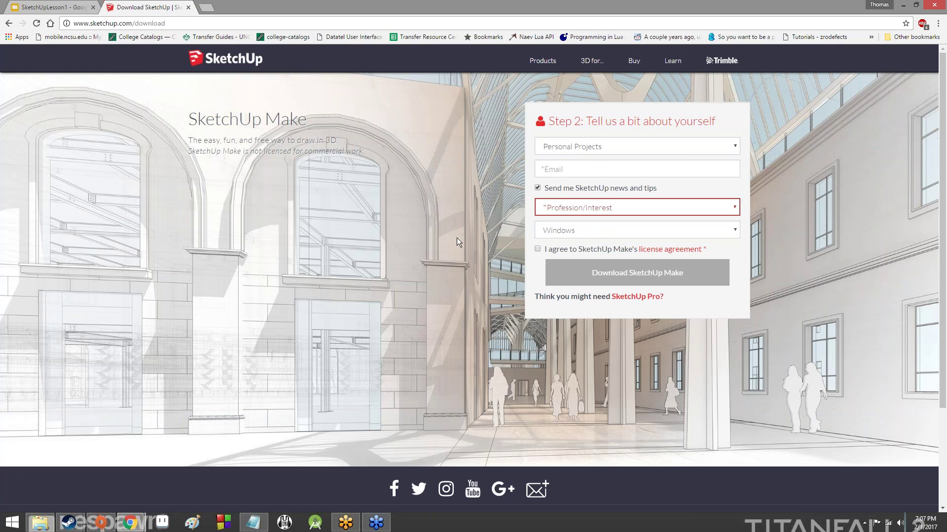
click(609, 147)
click(613, 191)
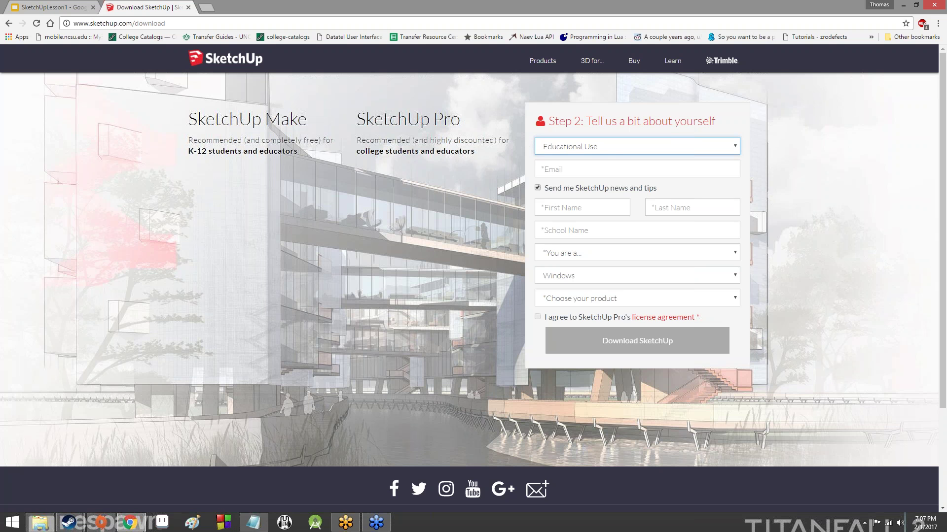
click(581, 146)
click(553, 183)
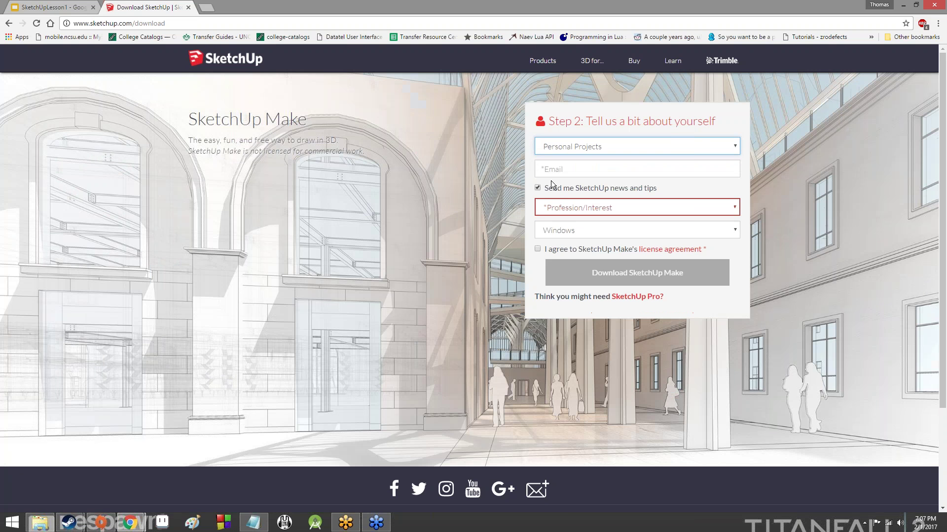
drag(205, 121, 366, 153)
click(183, 108)
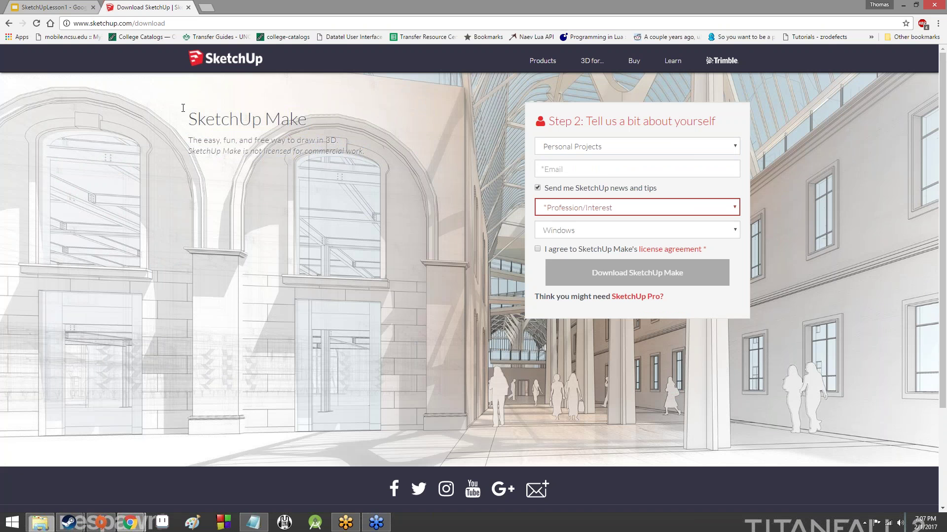
Enter the user's e-mail address in the download form
click(606, 171)
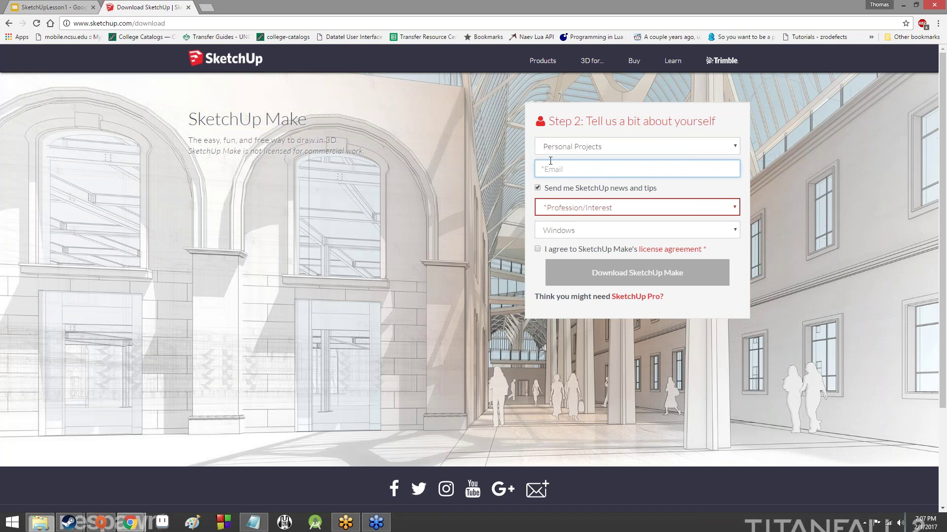
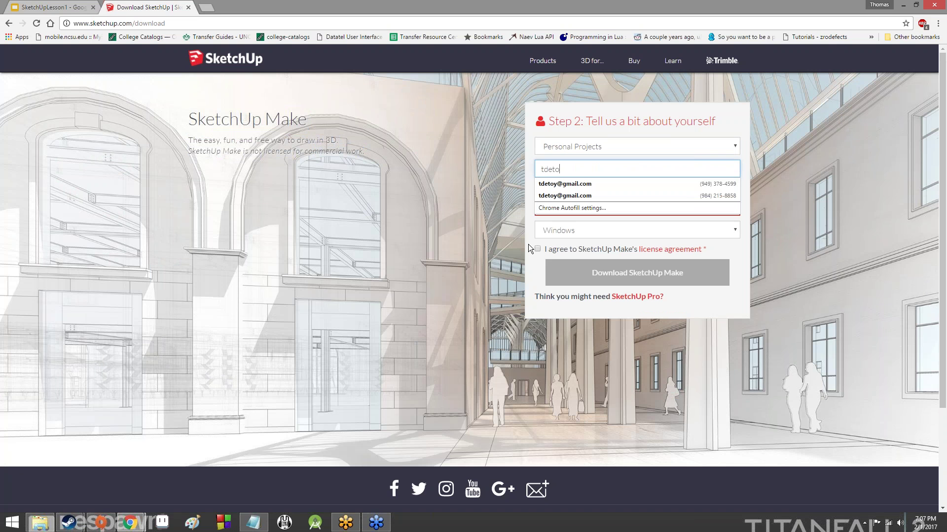
key(Tab)
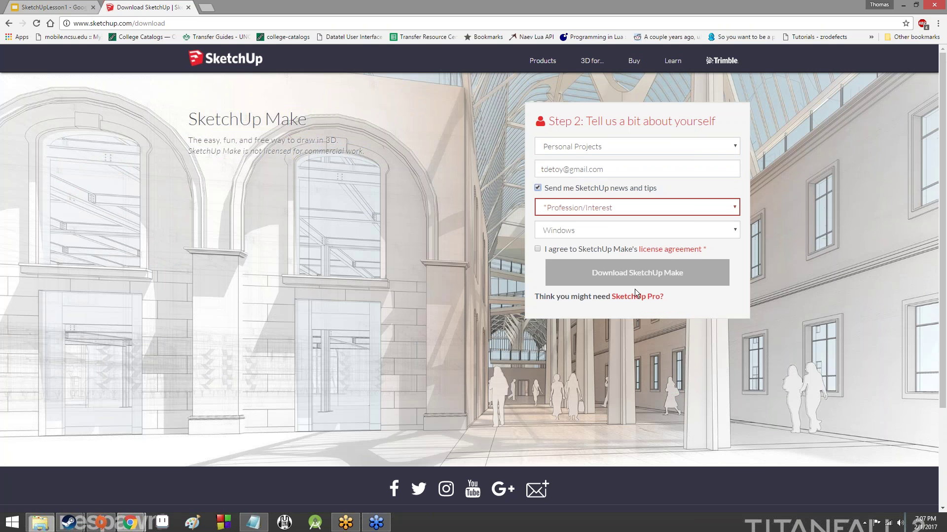
Set profession to Other, keep Windows, and accept the SketchUp Make licence agreement
click(604, 209)
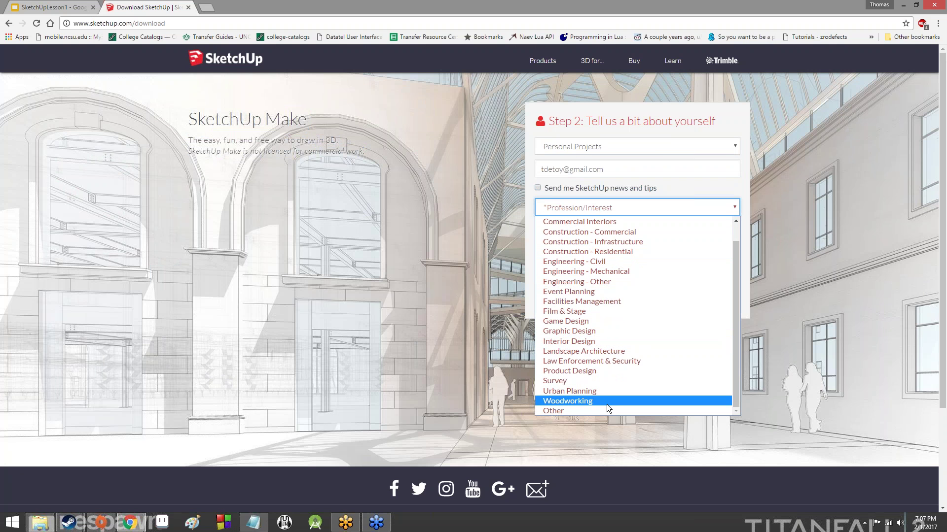
click(608, 411)
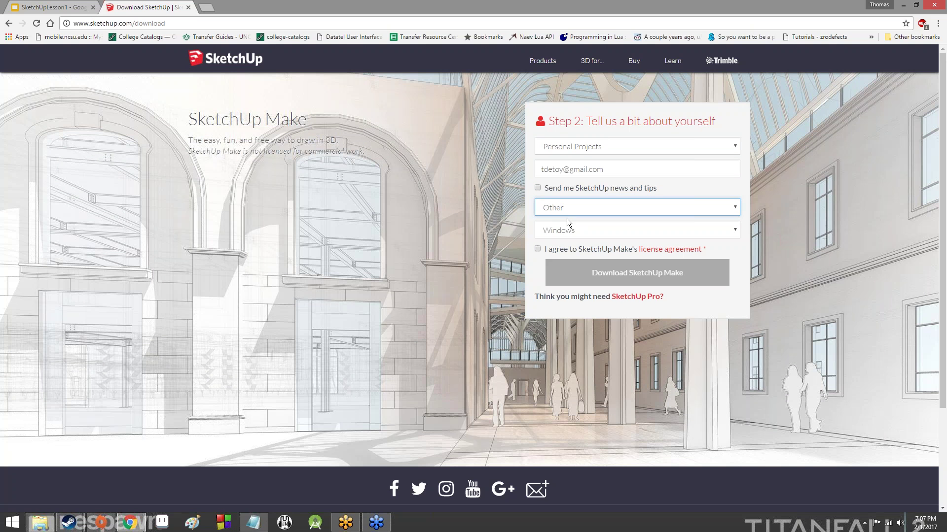
click(573, 226)
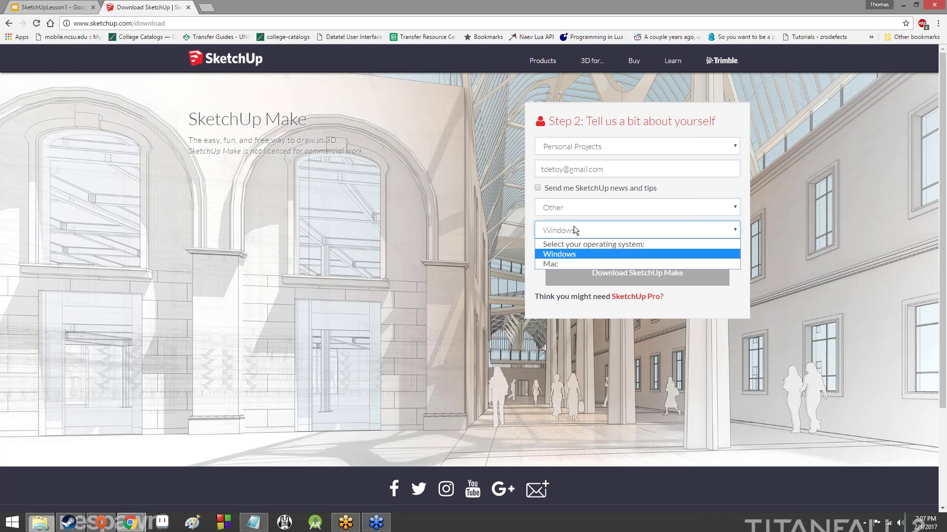
click(574, 227)
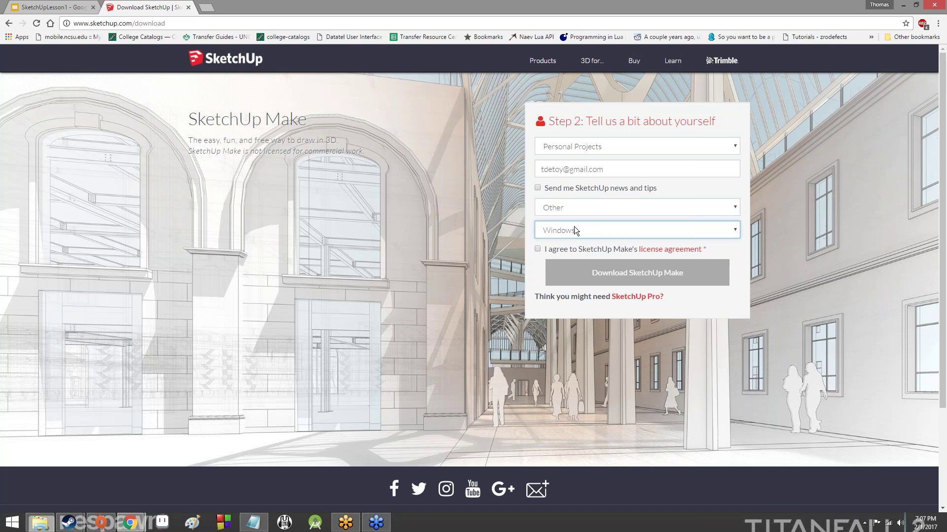
click(537, 249)
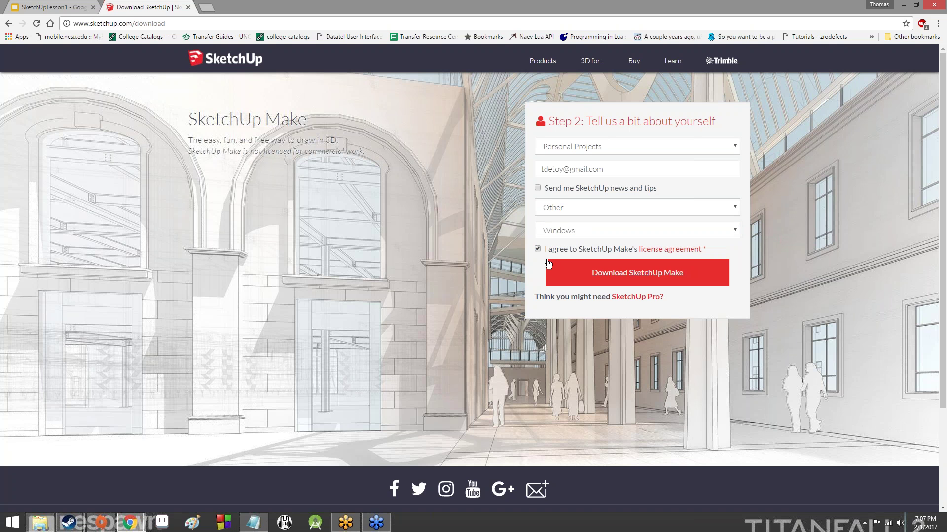
Download SketchUp Make and wait on the thank-you page while the .exe downloads
click(585, 272)
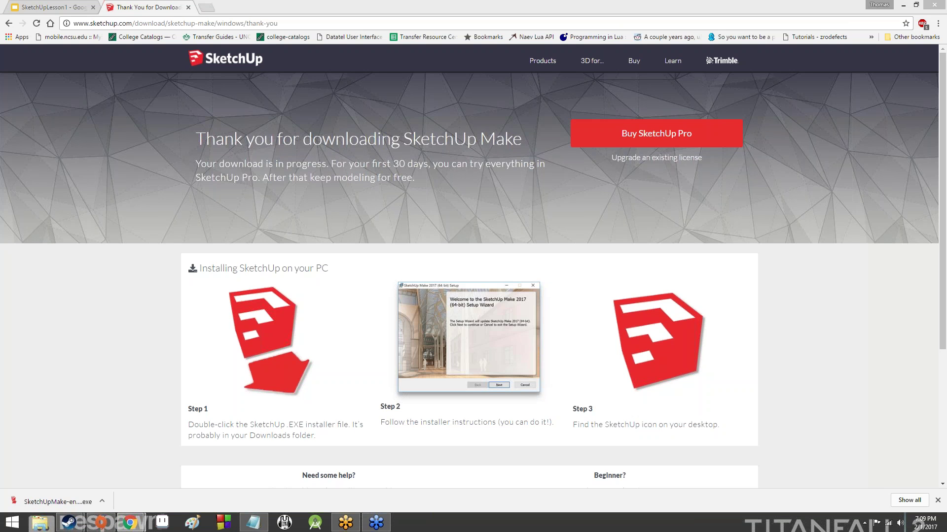
Run the downloaded SketchUpMake .exe installer from Chrome's download bar
click(69, 499)
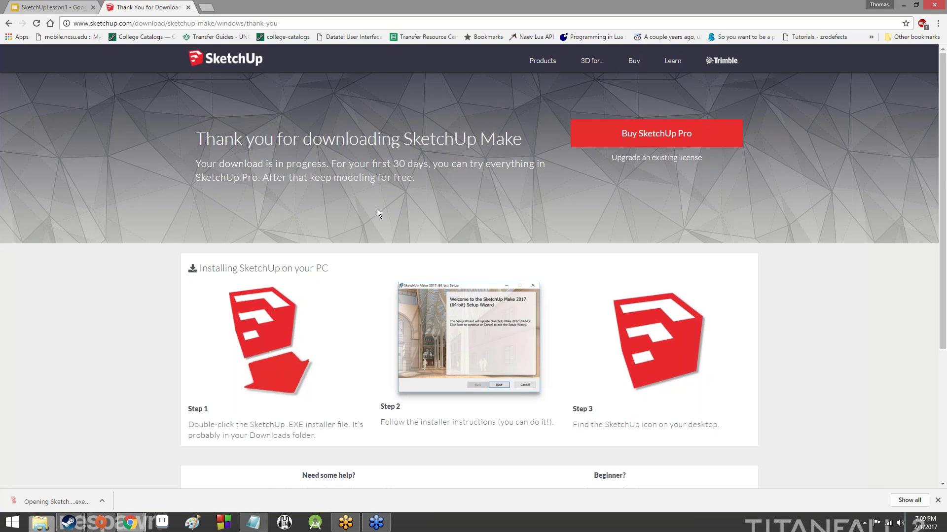
scroll(173, 279, down, 4)
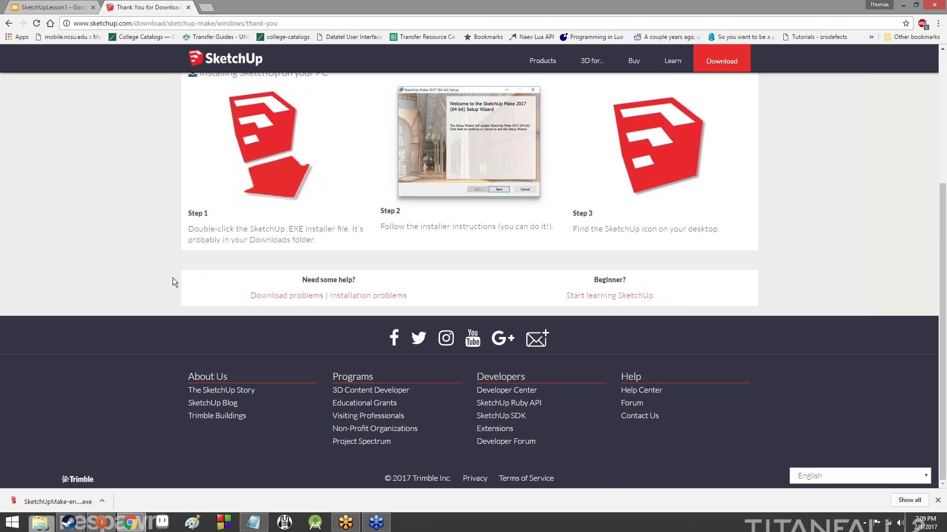
scroll(180, 274, up, 4)
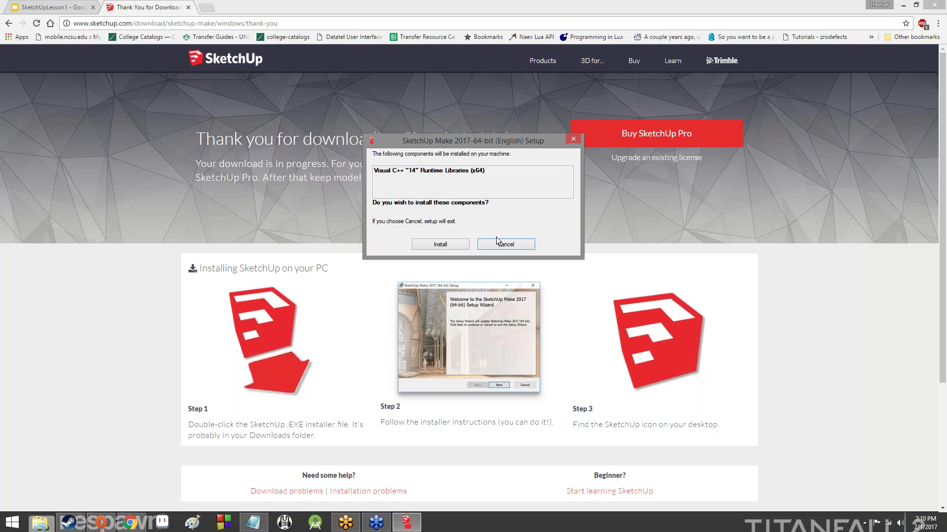
Approve installing the Visual C++ "14" Runtime Libraries (x64)
click(446, 244)
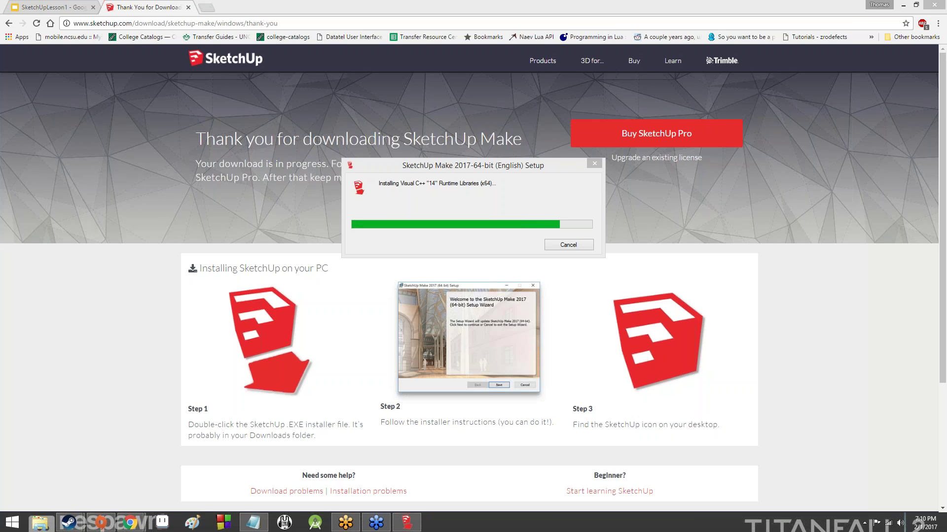
Raise the system volume while the runtime libraries install
key(XF86AudioRaiseVolume)
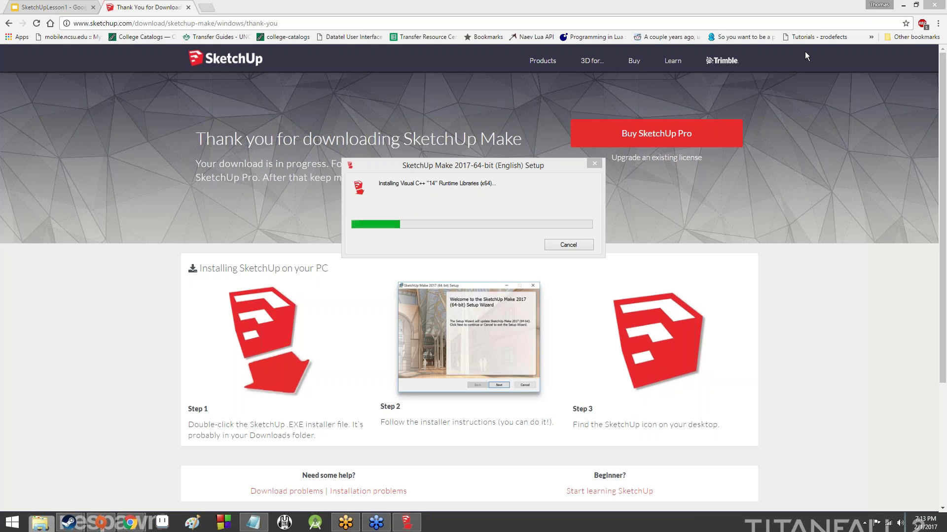
click(677, 98)
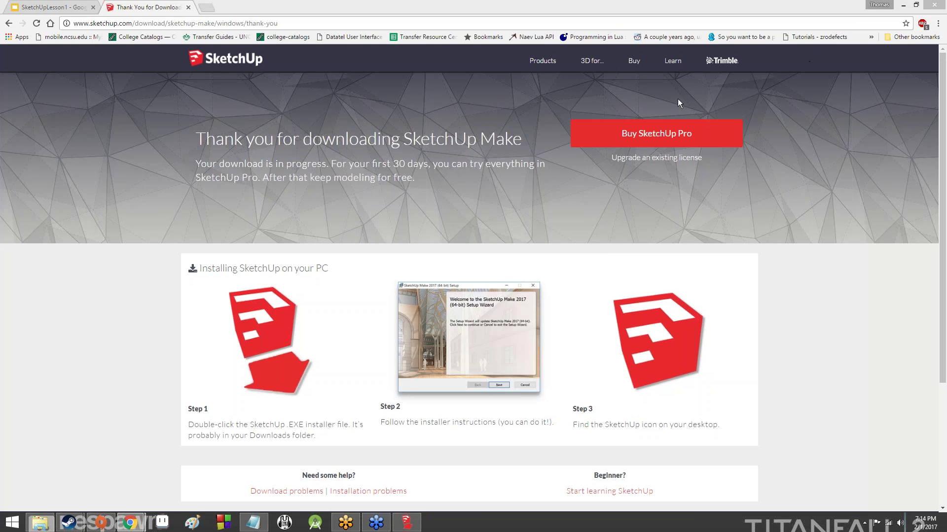
click(406, 522)
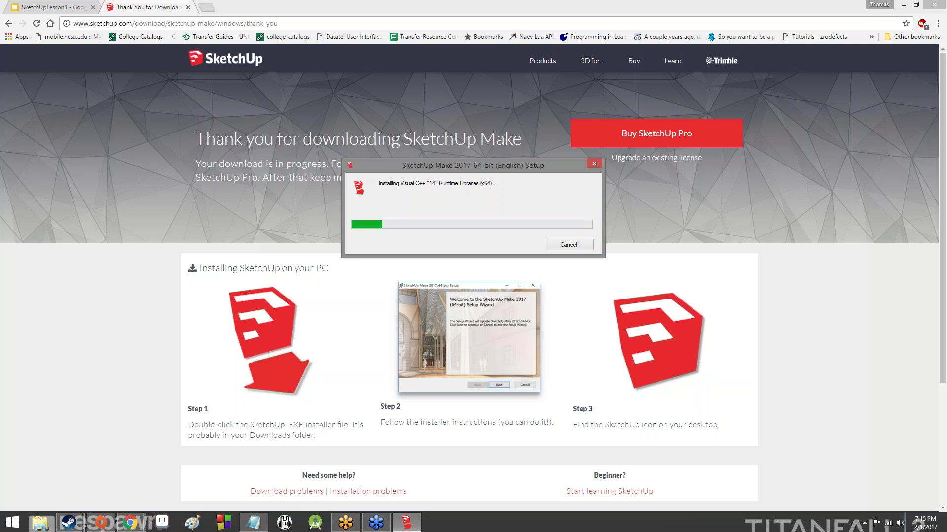
Refocus the setup window, then bring up the sketchup.com Learn 'Video Tutorials' page
click(464, 383)
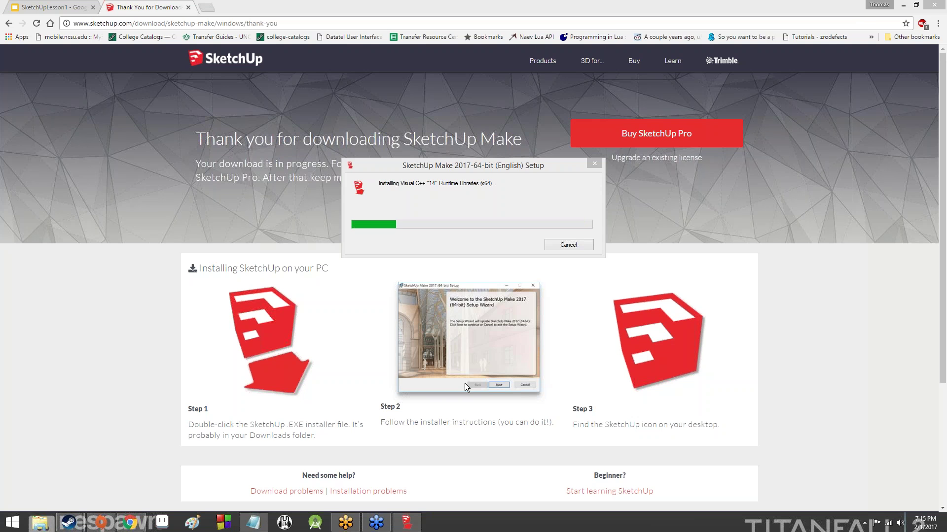
click(454, 244)
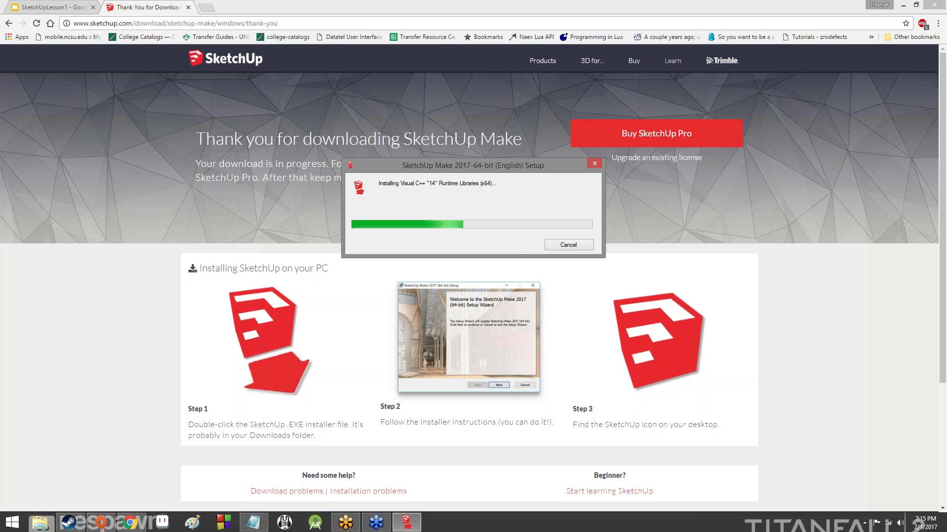
click(673, 60)
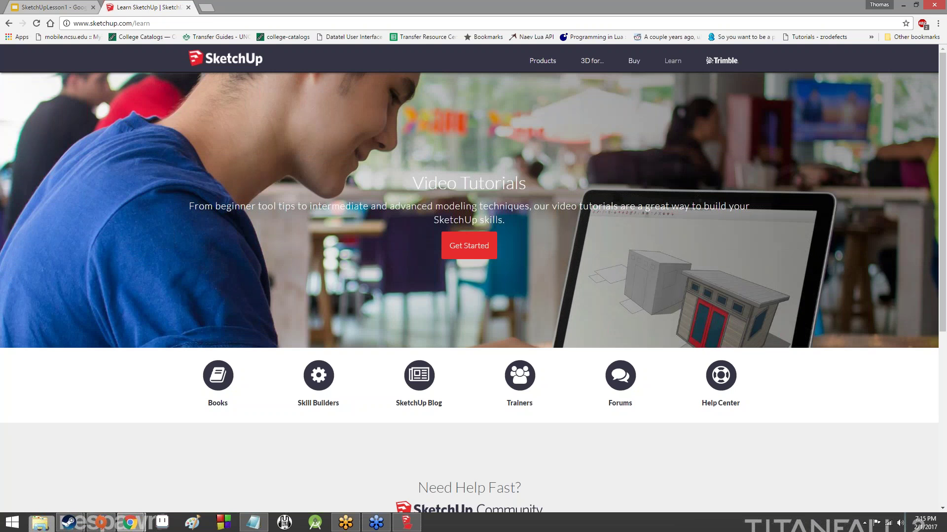
Return to the thank-you page and cancel the duplicate SketchUpMake .exe download
click(9, 23)
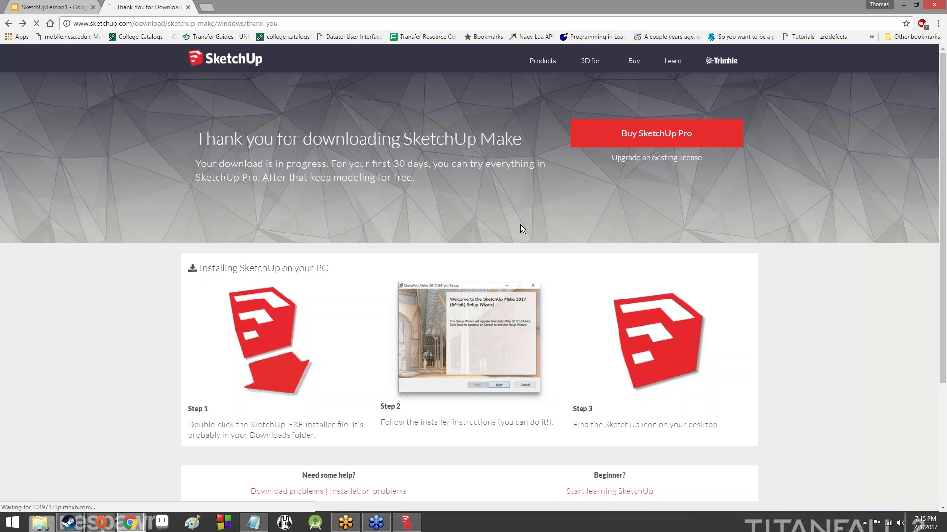
scroll(458, 296, down, 3)
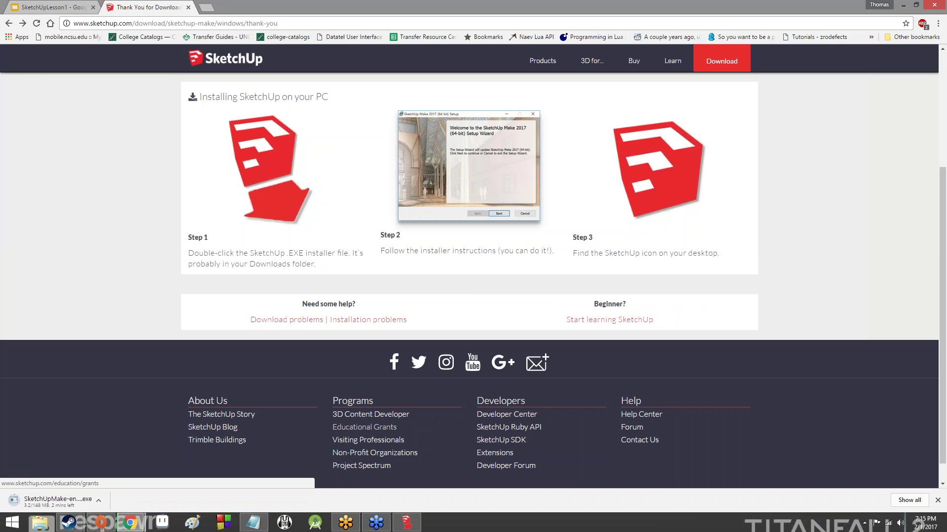
scroll(234, 430, up, 4)
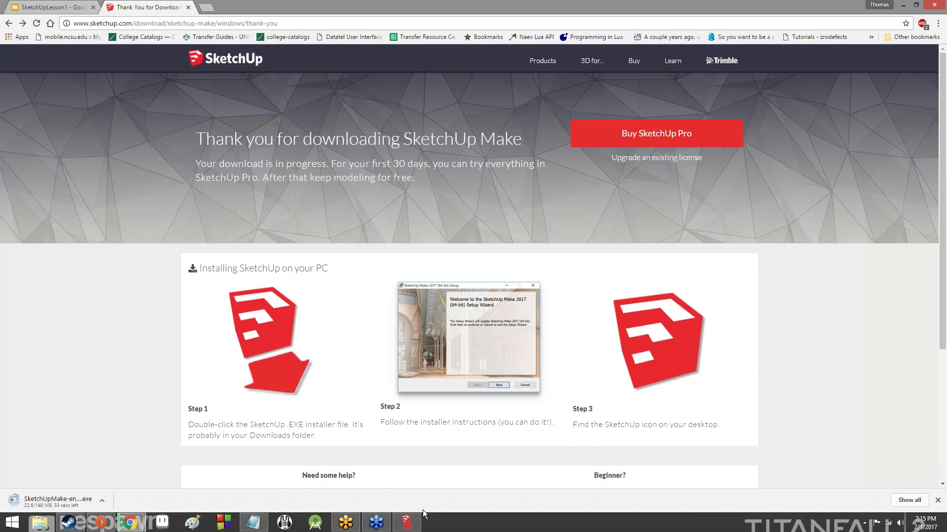
click(102, 501)
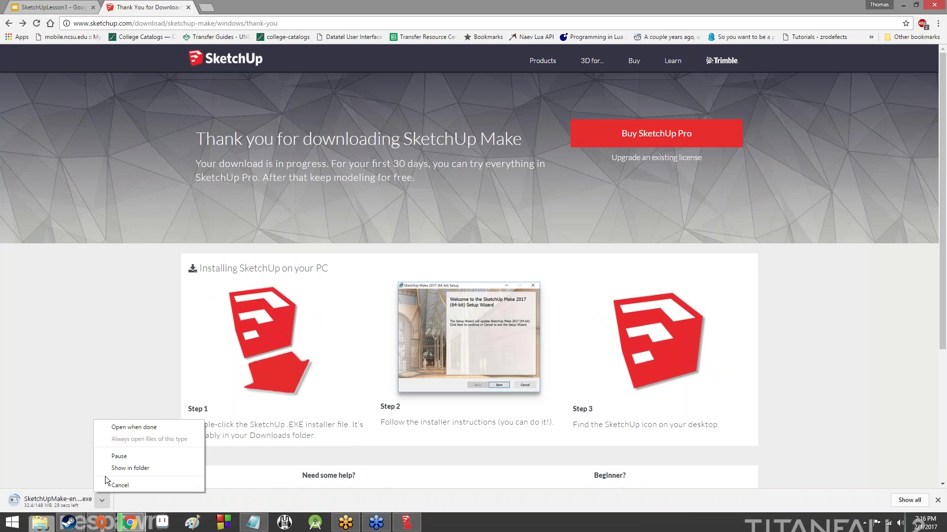
click(114, 483)
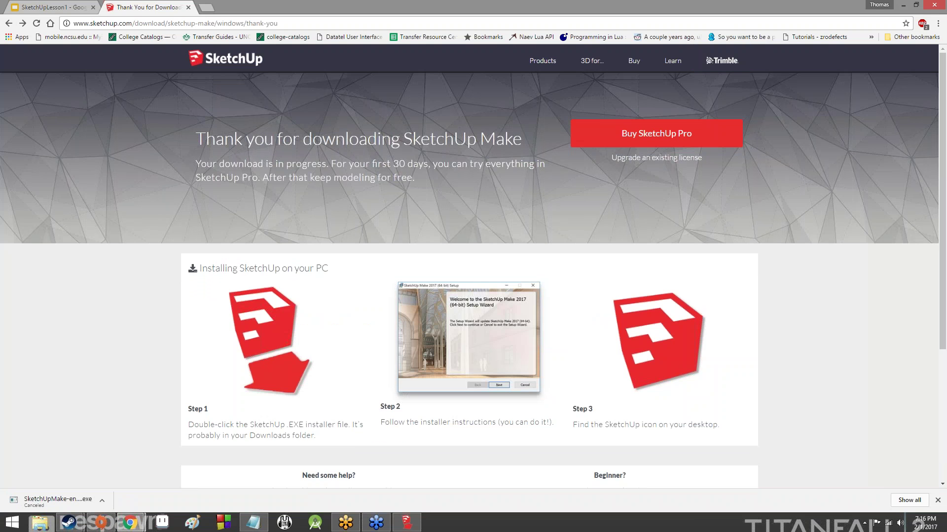
scroll(383, 245, down, 4)
scroll(396, 276, up, 4)
scroll(474, 197, down, 4)
scroll(473, 197, up, 4)
scroll(654, 182, down, 4)
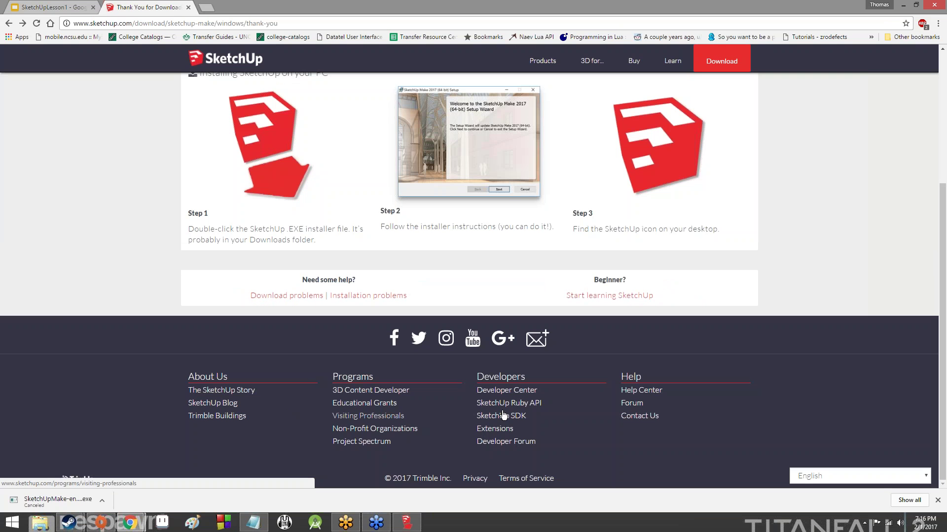
Search the Help Center for 'system requirements' and open the Hardware and Software Requirements article
click(653, 392)
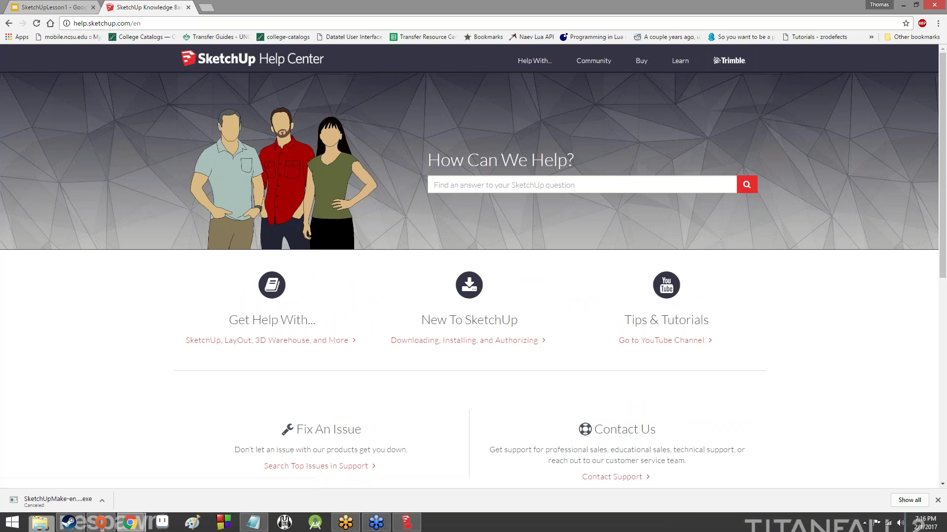
click(506, 182)
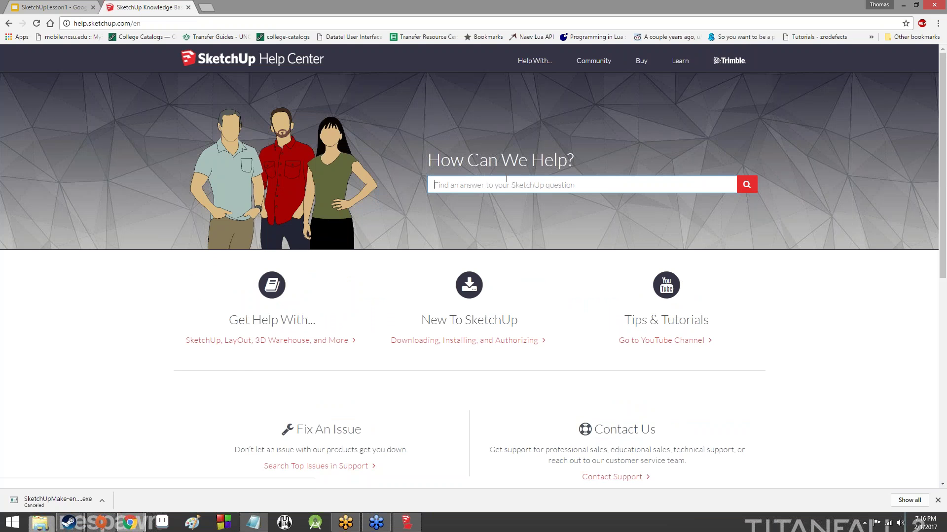
text(system requirements)
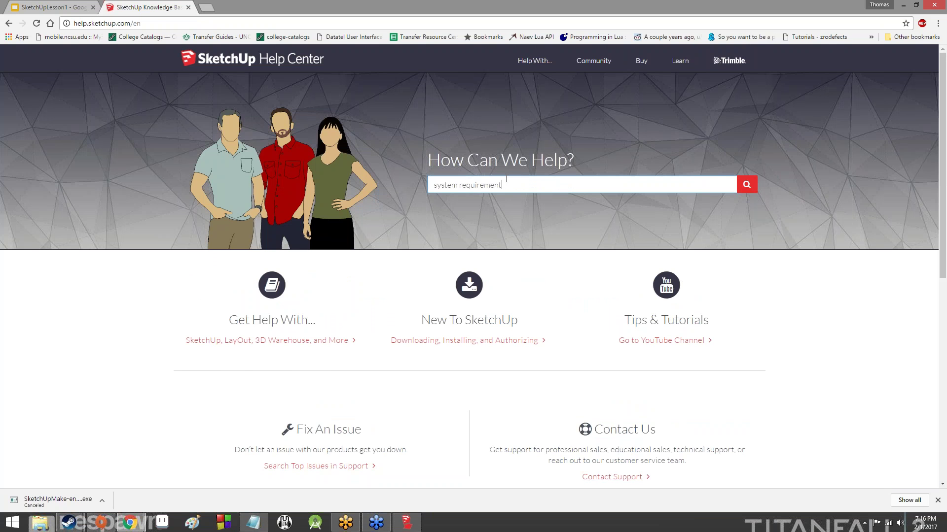
key(Return)
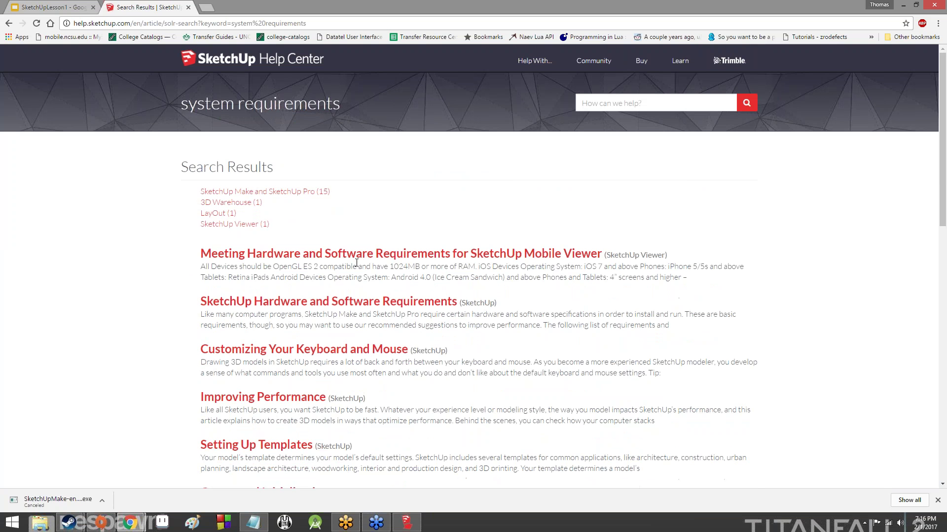
click(400, 314)
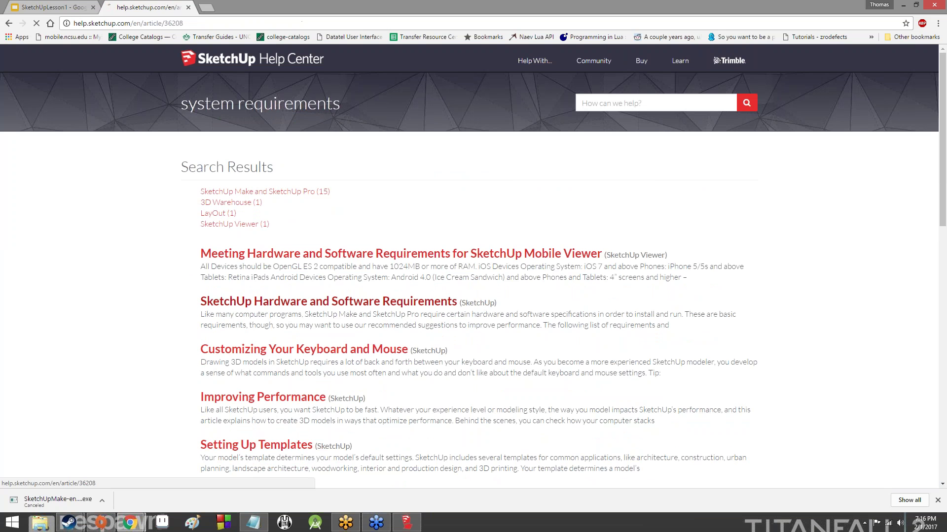
Expand the Windows 10/8+/7+ section and highlight the 700MB hard-disk requirement
click(309, 290)
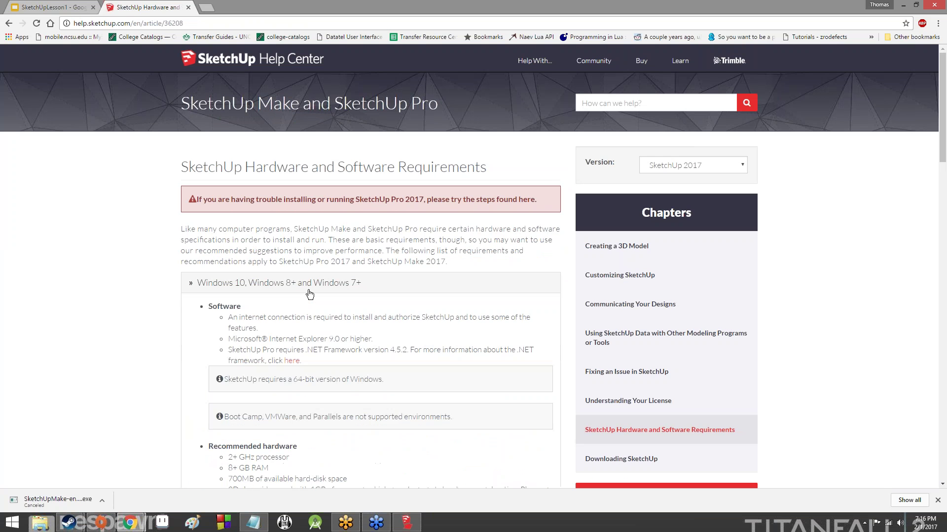
scroll(305, 286, down, 3)
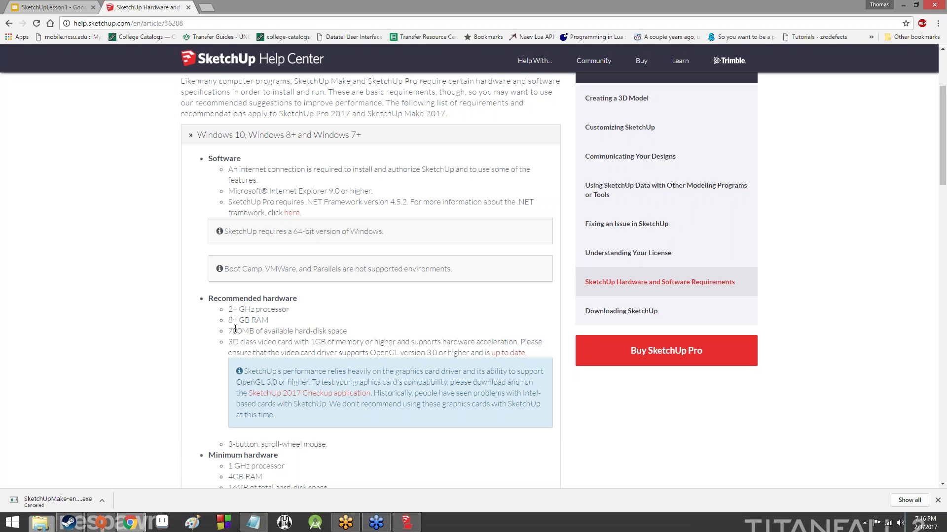
drag(229, 331, 380, 333)
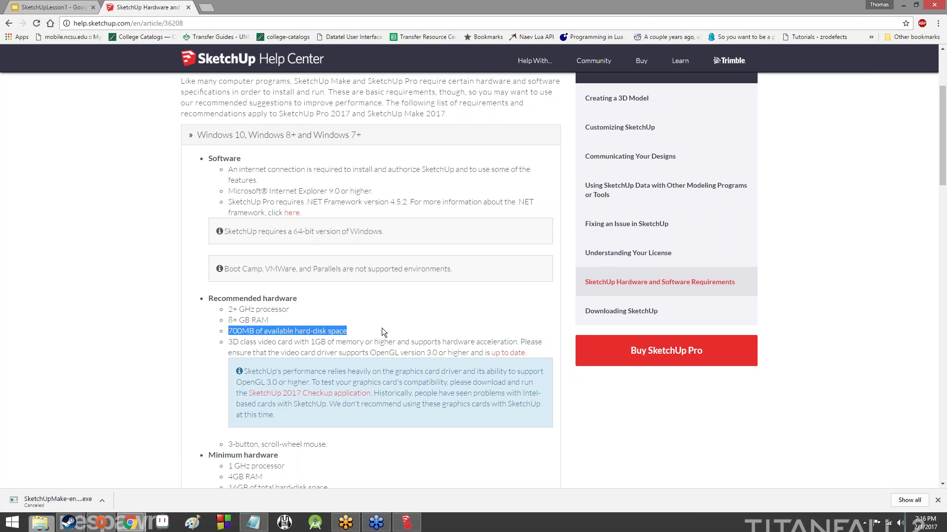
scroll(382, 327, down, 2)
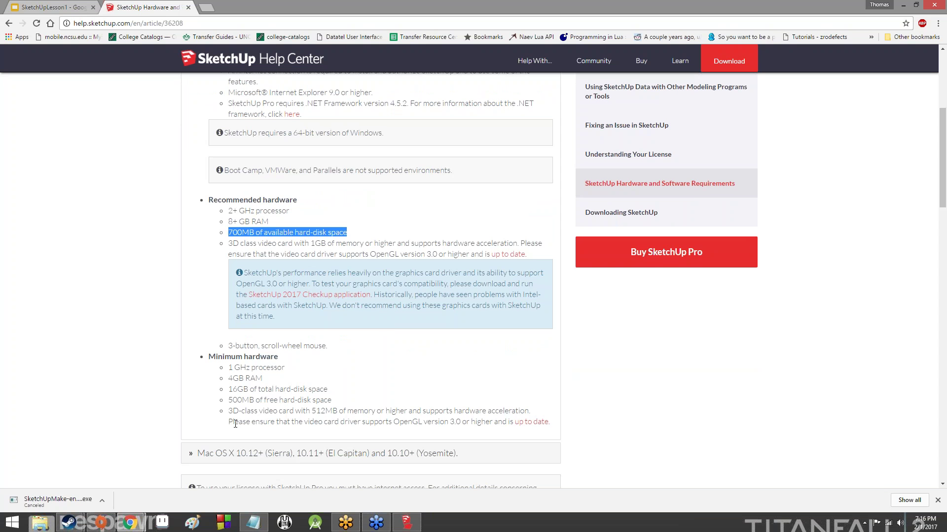
drag(230, 402, 369, 398)
click(368, 398)
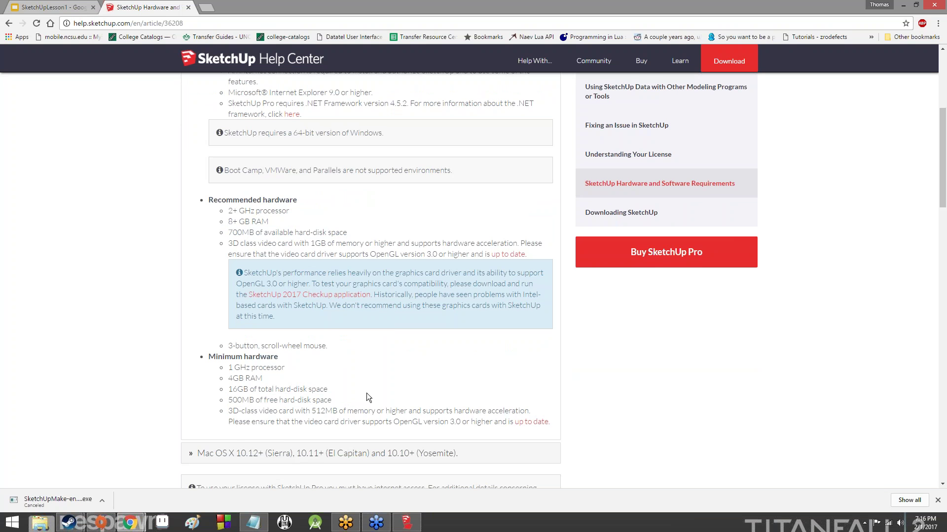
scroll(368, 397, up, 1)
scroll(367, 398, up, 3)
scroll(393, 369, up, 4)
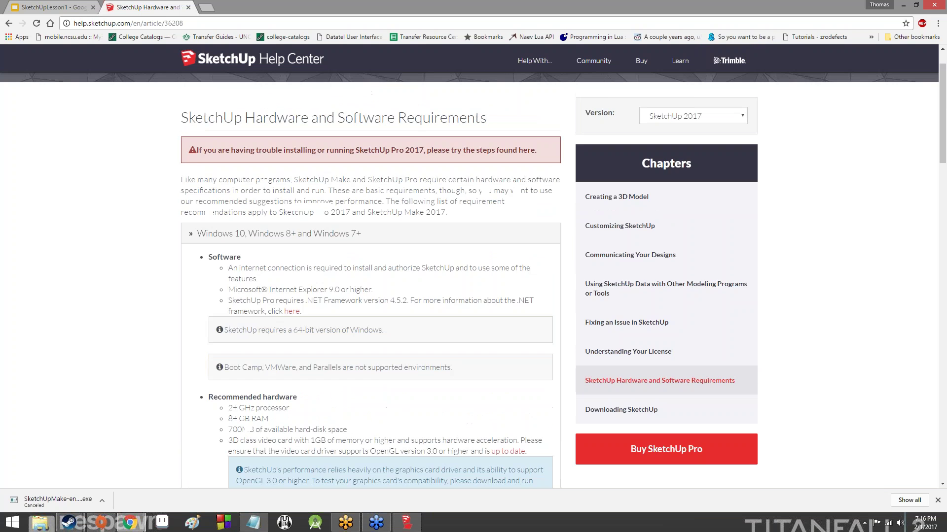
scroll(374, 355, down, 5)
Bring the installer forward, then re-highlight the 700MB disk requirement in the article
click(407, 521)
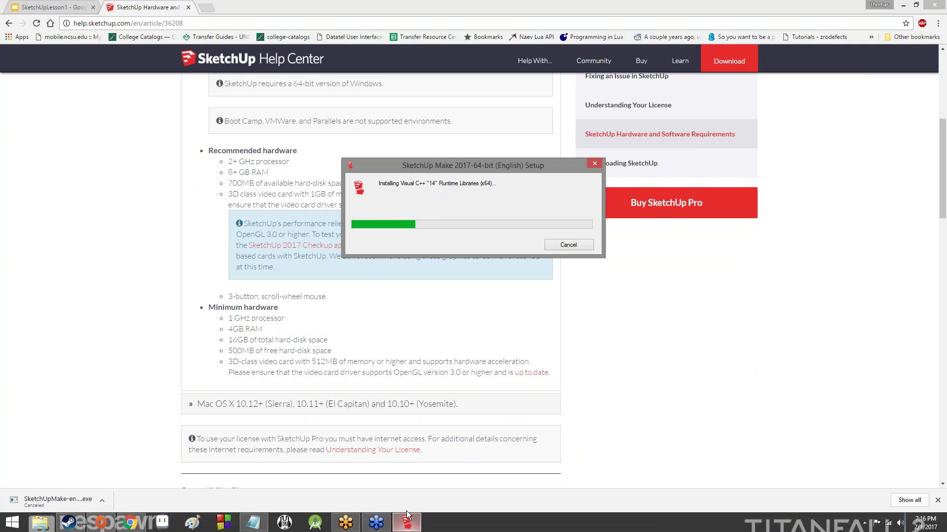
click(279, 213)
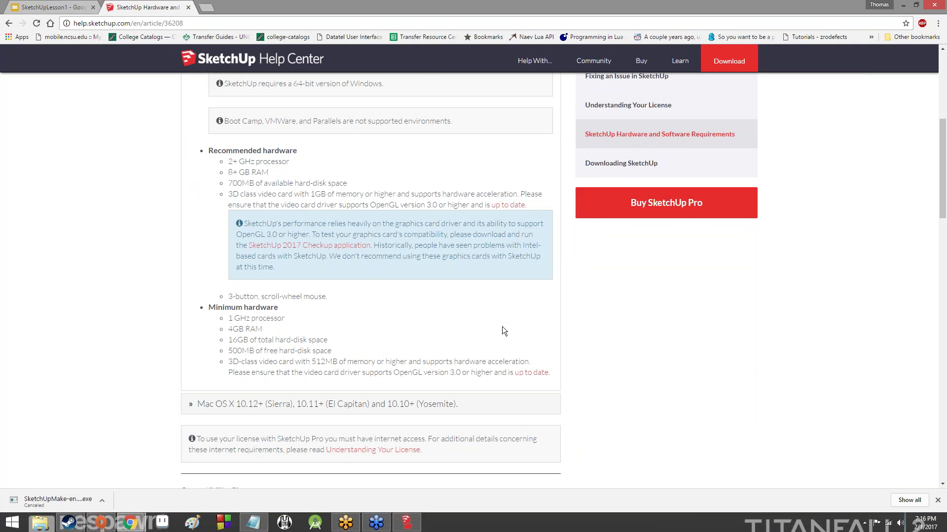
scroll(495, 324, up, 4)
drag(348, 381, 179, 380)
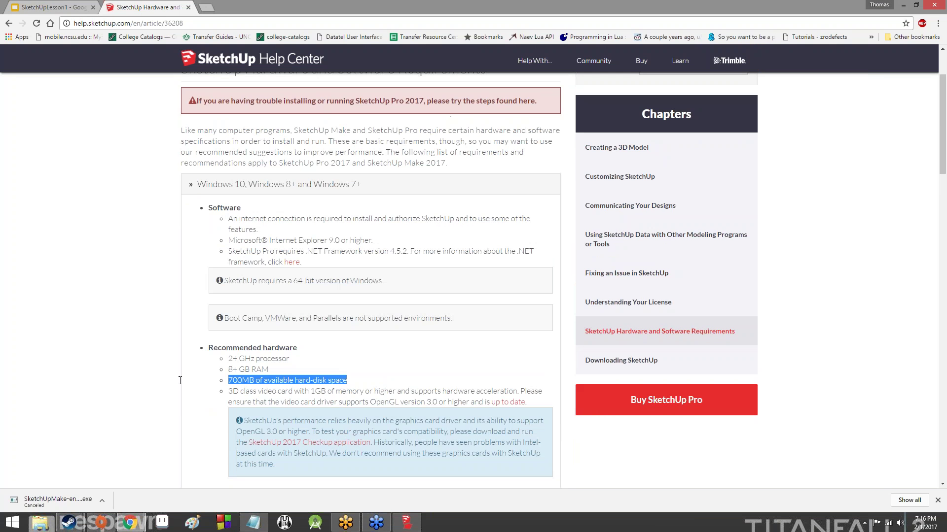
click(397, 403)
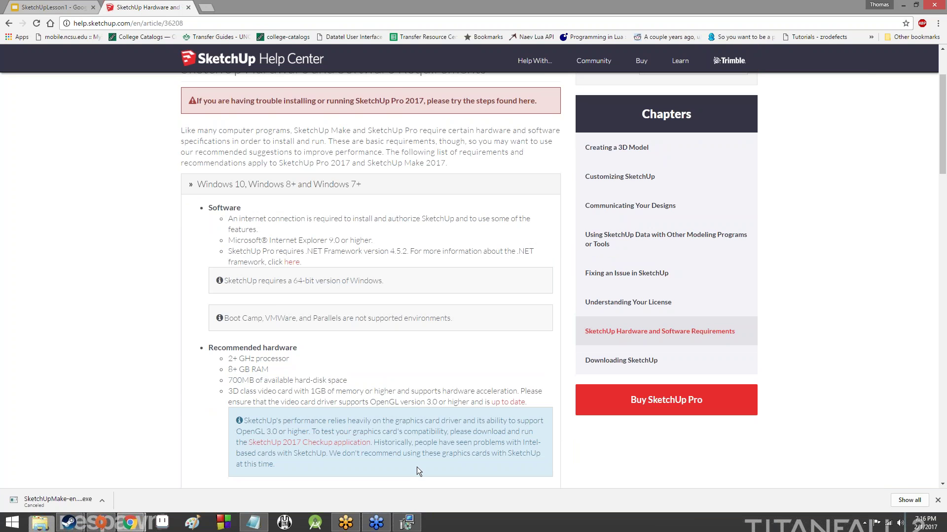
scroll(416, 466, down, 4)
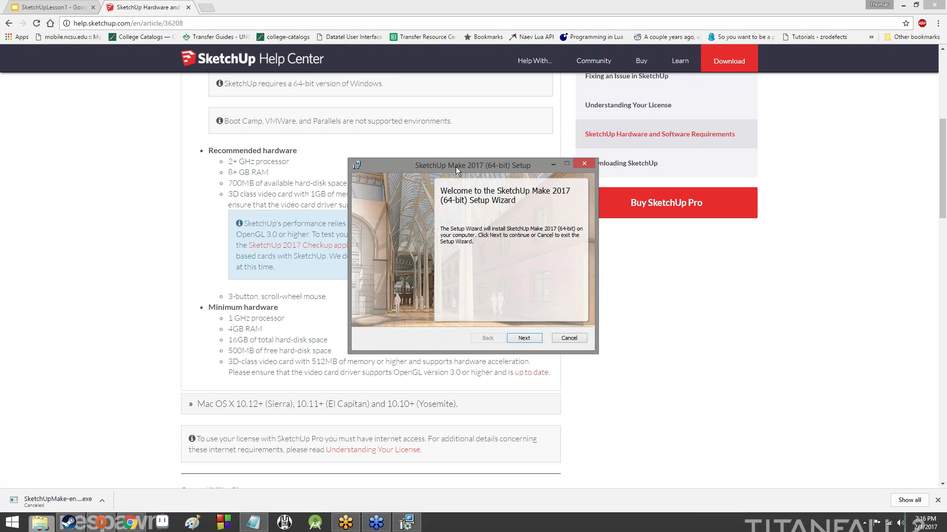
Finish installing SketchUp Make 2017, then close the requirements article to return to the SketchUpLesson1 slides
mouse_move(456, 166)
mouse_down()
mouse_move(549, 271)
mouse_move(350, 207)
mouse_up()
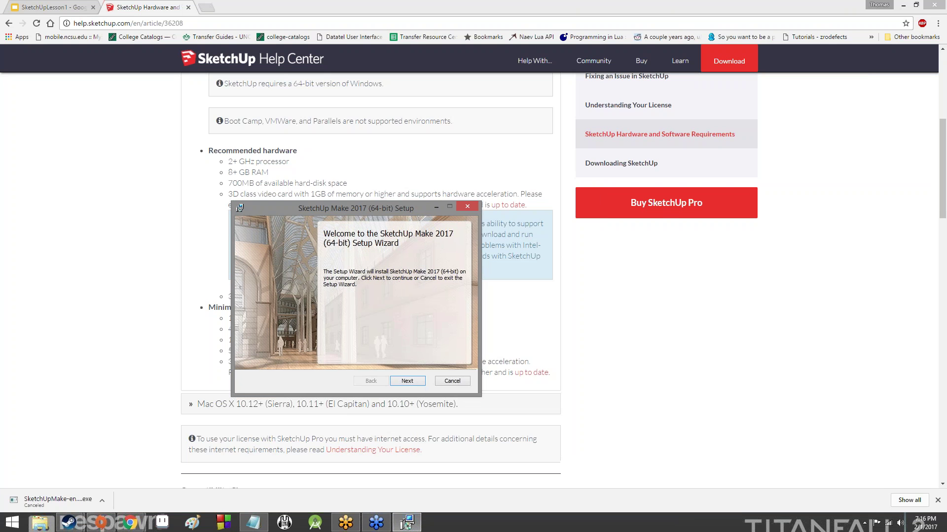
click(800, 37)
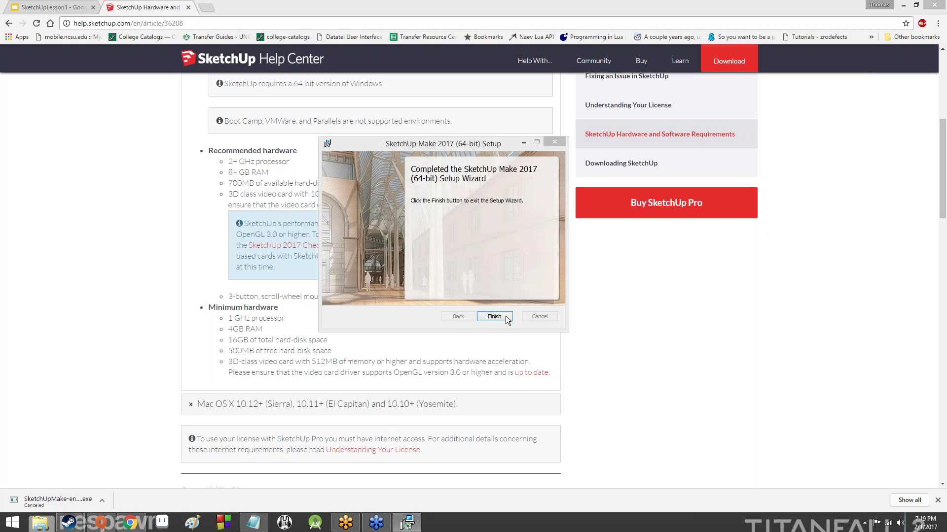
click(499, 317)
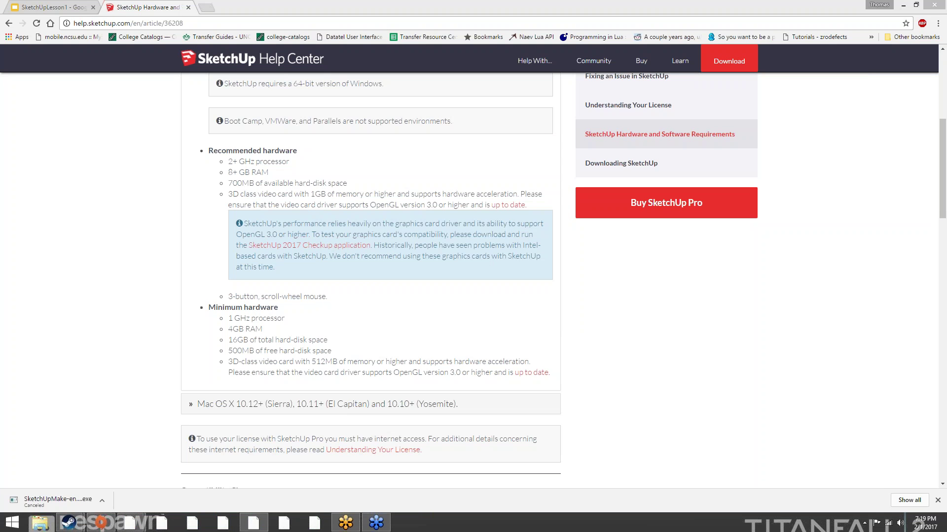
key(ctrl+w)
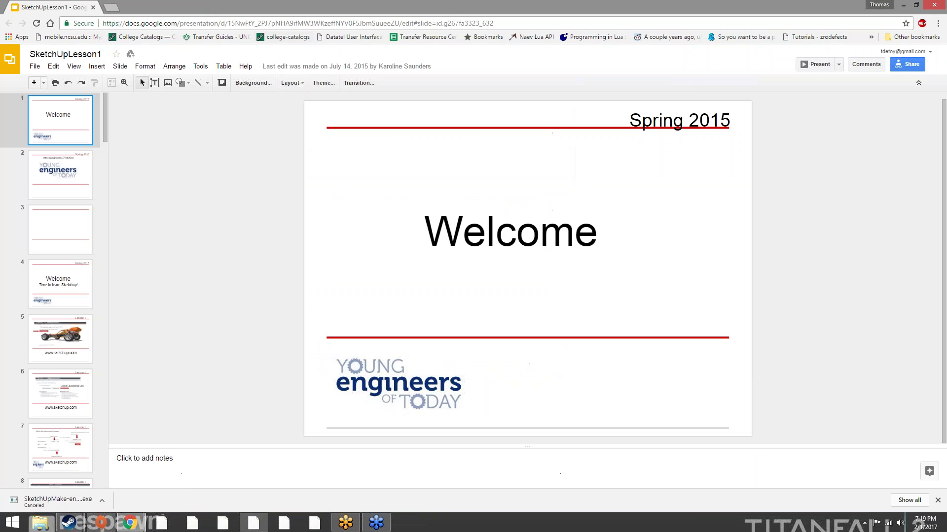
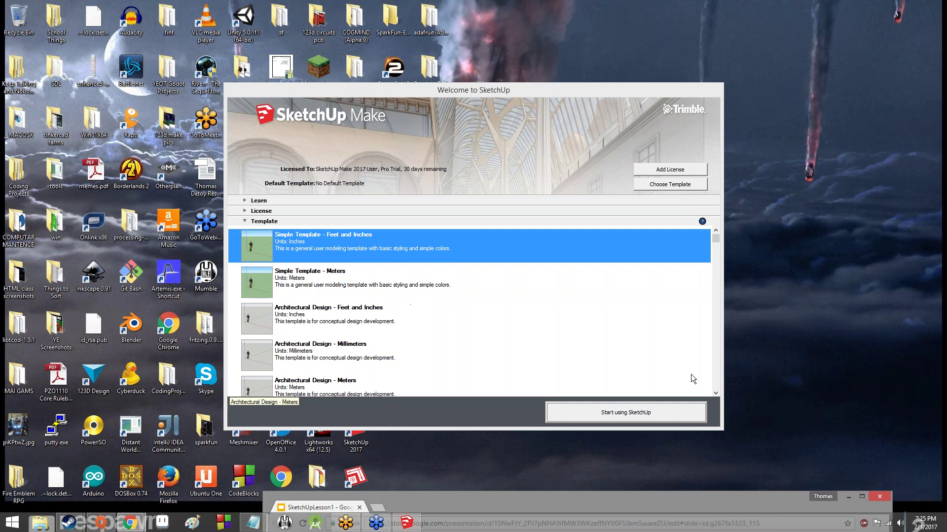
scroll(713, 326, down, 3)
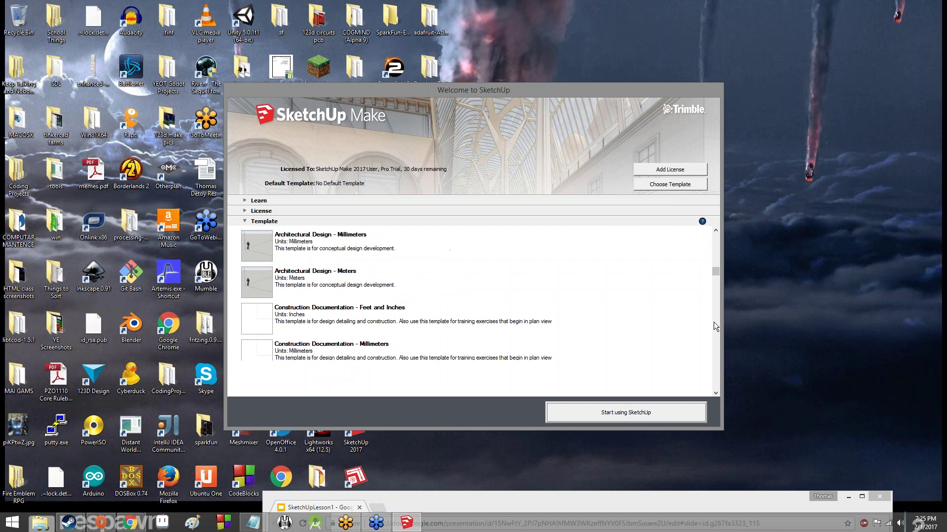
scroll(714, 323, down, 5)
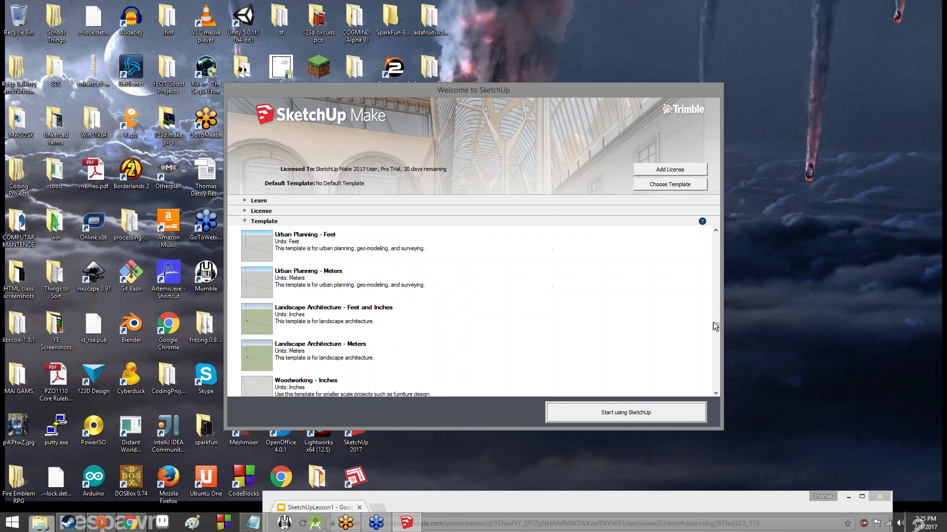
scroll(715, 327, up, 1)
scroll(715, 327, down, 1)
scroll(716, 345, down, 1)
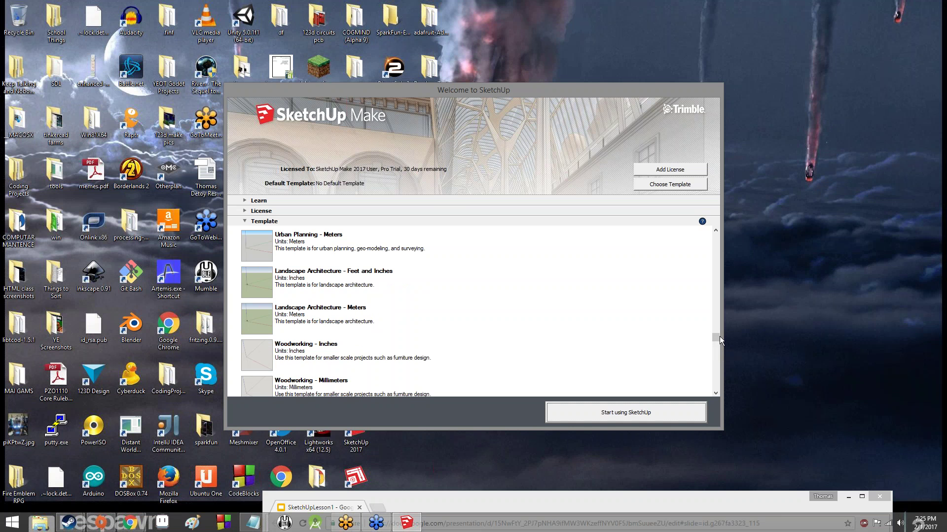
scroll(720, 368, down, 3)
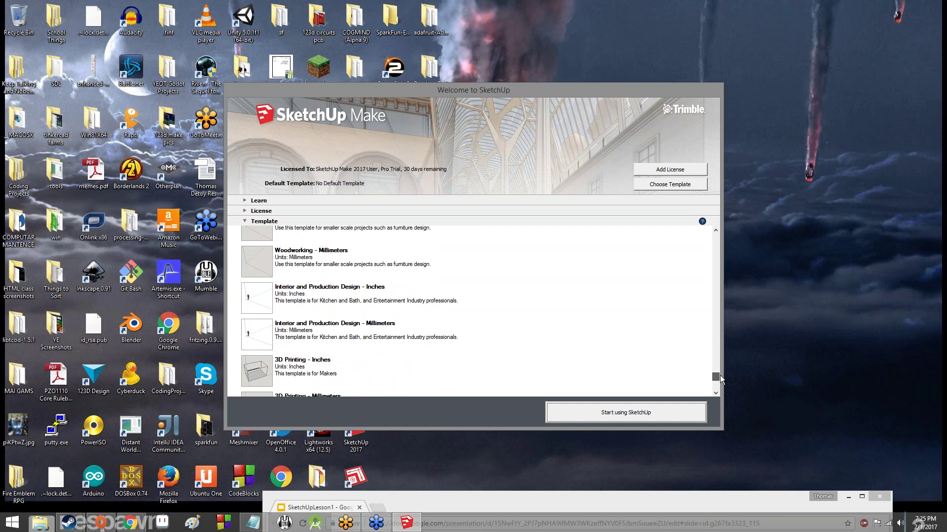
scroll(720, 375, down, 1)
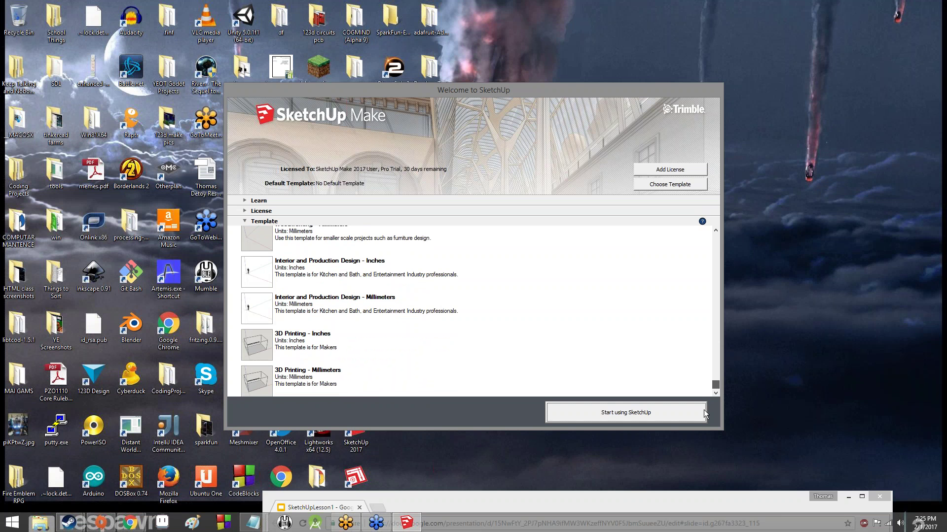
drag(716, 385, 741, 235)
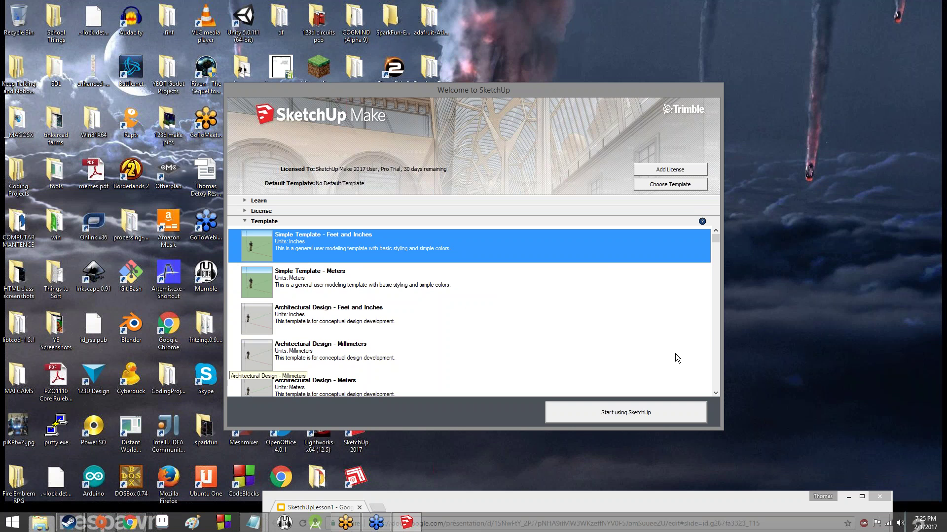
Start a new untitled model from the chosen template and take a first look around
click(662, 409)
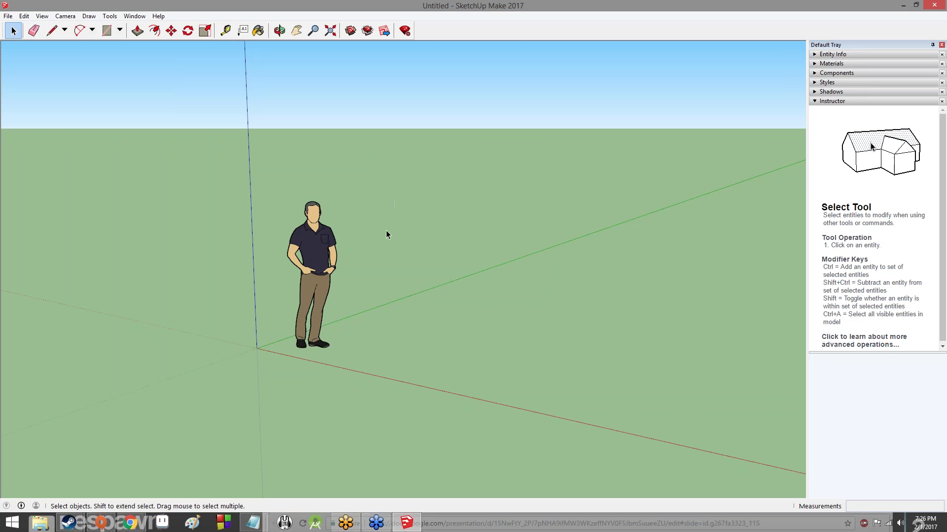
middle_drag(367, 194, 524, 255)
scroll(523, 253, down, 3)
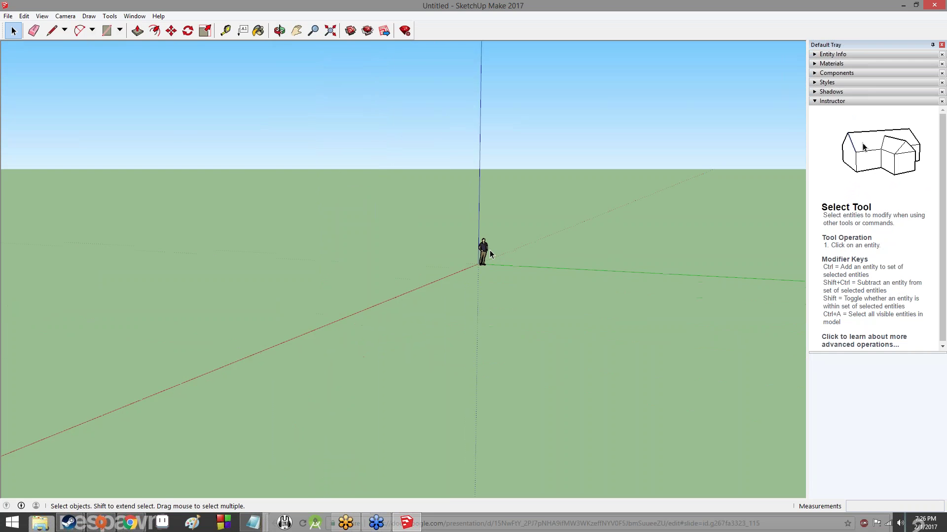
scroll(496, 236, up, 6)
scroll(494, 233, up, 2)
scroll(496, 247, down, 6)
Orbit down toward the ground and around the origin until the sky disappears, zooming in and out
middle_drag(495, 239, 729, 277)
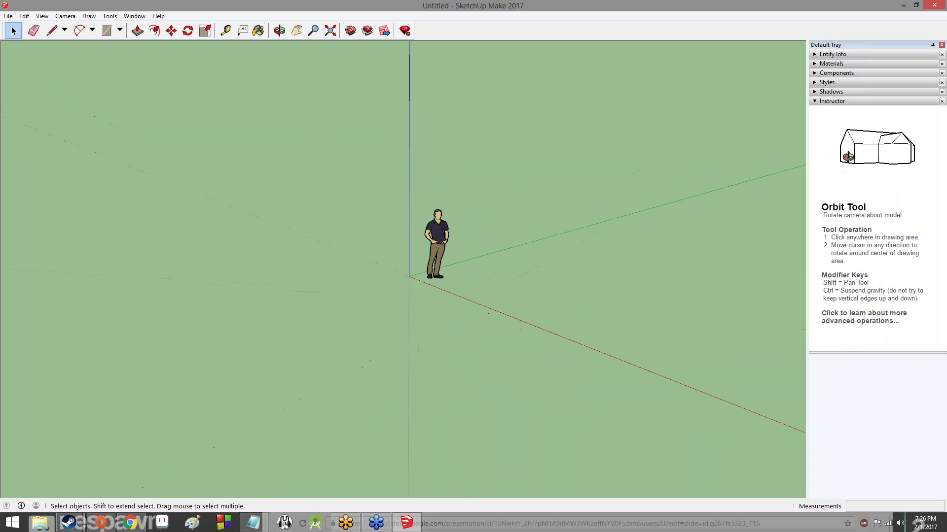
scroll(524, 212, down, 3)
scroll(459, 233, up, 8)
scroll(500, 219, up, 2)
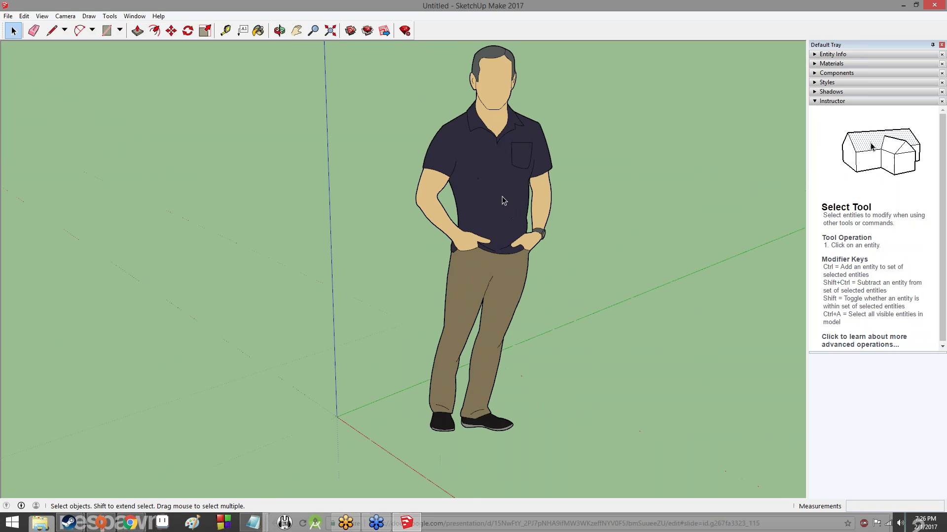
scroll(503, 200, down, 5)
scroll(553, 205, down, 7)
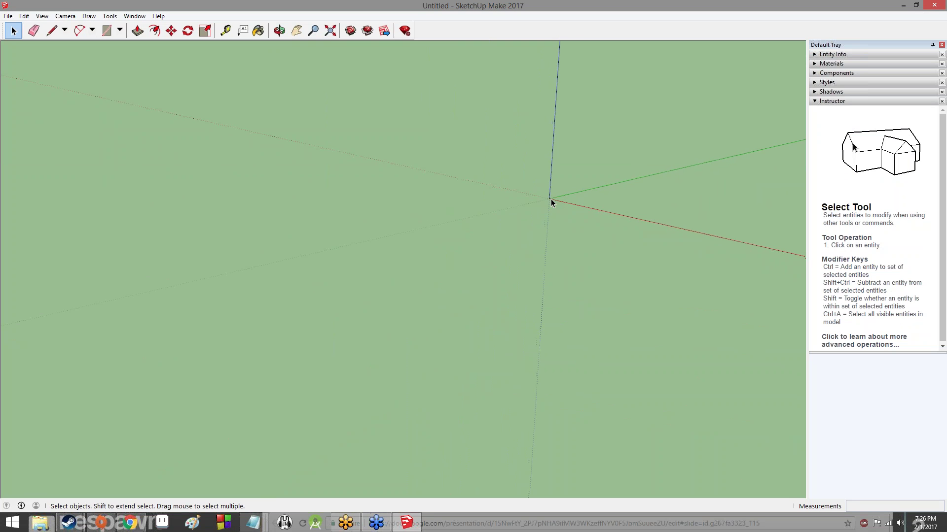
middle_drag(627, 236, 549, 158)
middle_drag(561, 107, 245, 143)
scroll(301, 162, up, 5)
scroll(300, 162, down, 3)
scroll(298, 164, up, 3)
scroll(217, 158, up, 3)
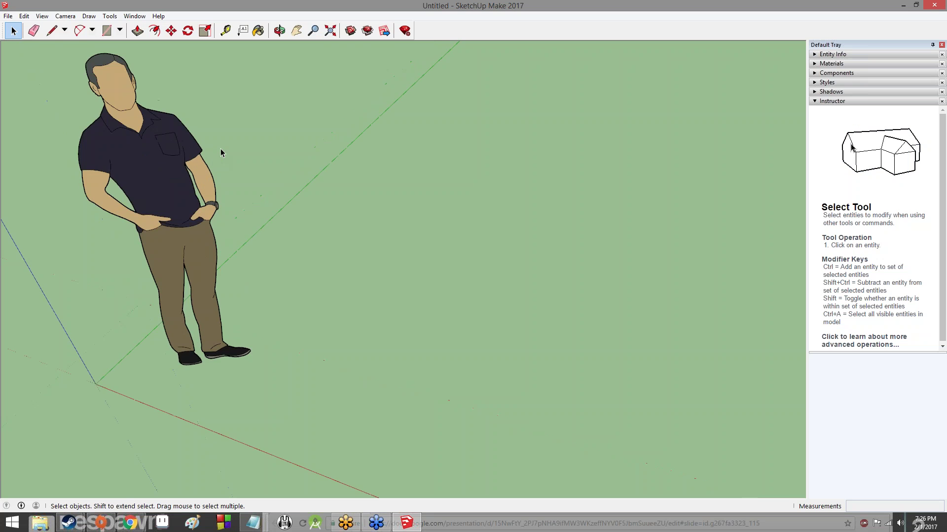
scroll(229, 156, up, 1)
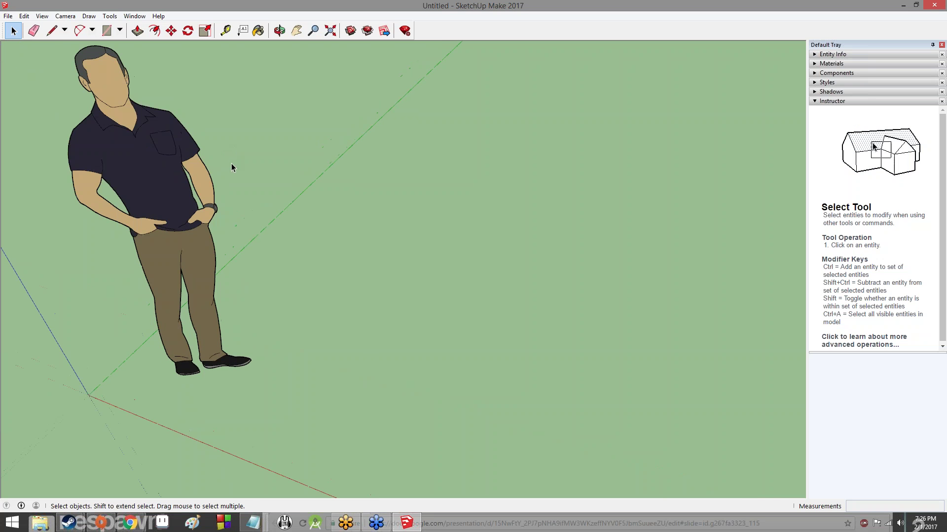
scroll(232, 167, down, 5)
Orbit around the scale figure, zooming in and out to view it from several angles
middle_drag(241, 161, 35, 180)
scroll(407, 170, down, 1)
scroll(408, 169, up, 2)
scroll(409, 170, up, 4)
scroll(422, 192, down, 8)
scroll(475, 185, down, 4)
scroll(471, 177, down, 1)
scroll(492, 173, up, 2)
scroll(496, 158, up, 4)
scroll(512, 150, down, 5)
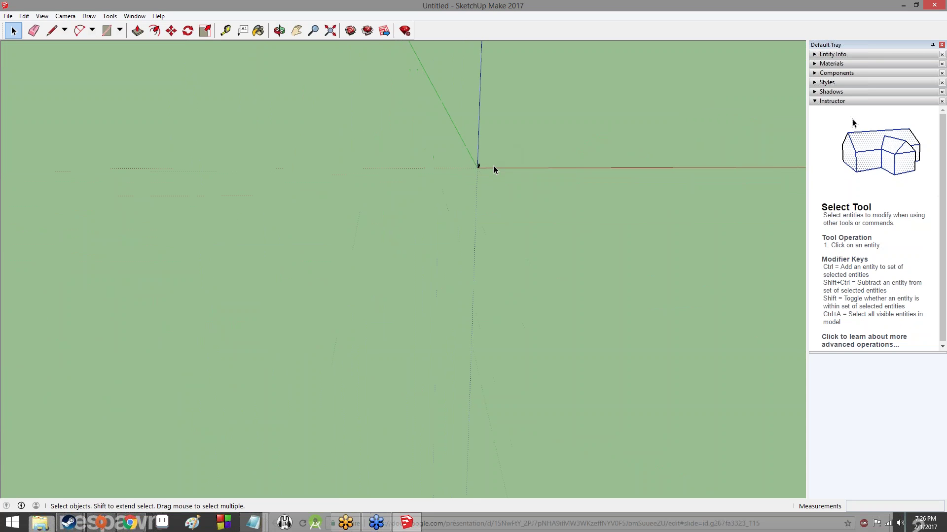
scroll(494, 171, up, 4)
scroll(535, 221, up, 2)
scroll(441, 150, down, 3)
scroll(363, 110, down, 3)
scroll(323, 177, down, 1)
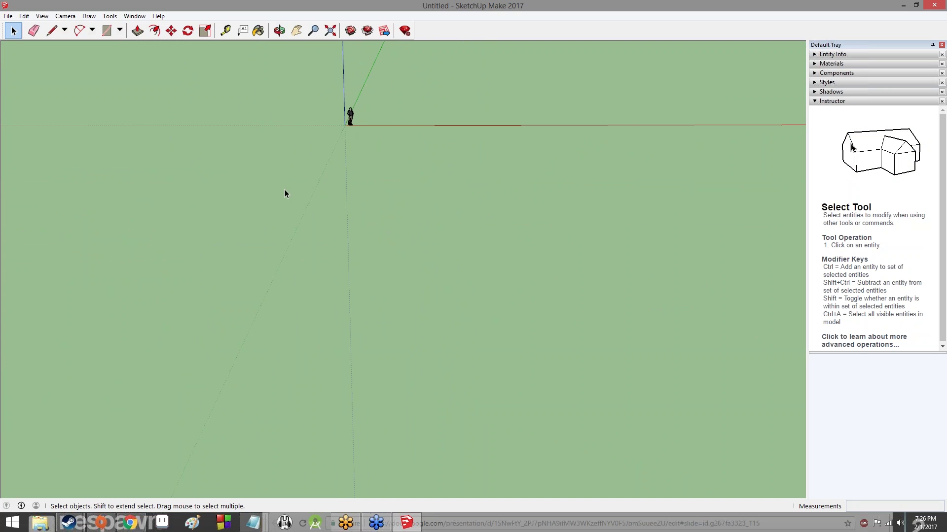
scroll(328, 109, up, 2)
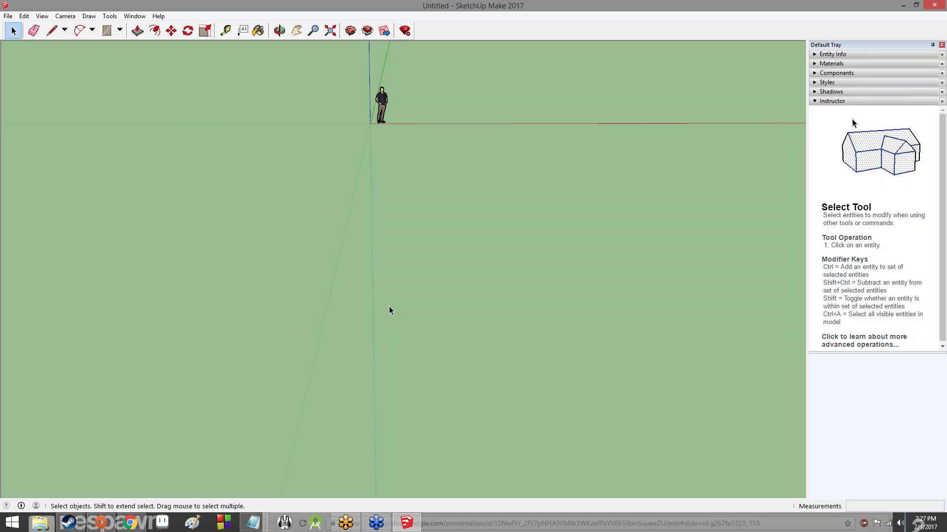
middle_drag(452, 103, 223, 398)
middle_drag(416, 238, 442, 184)
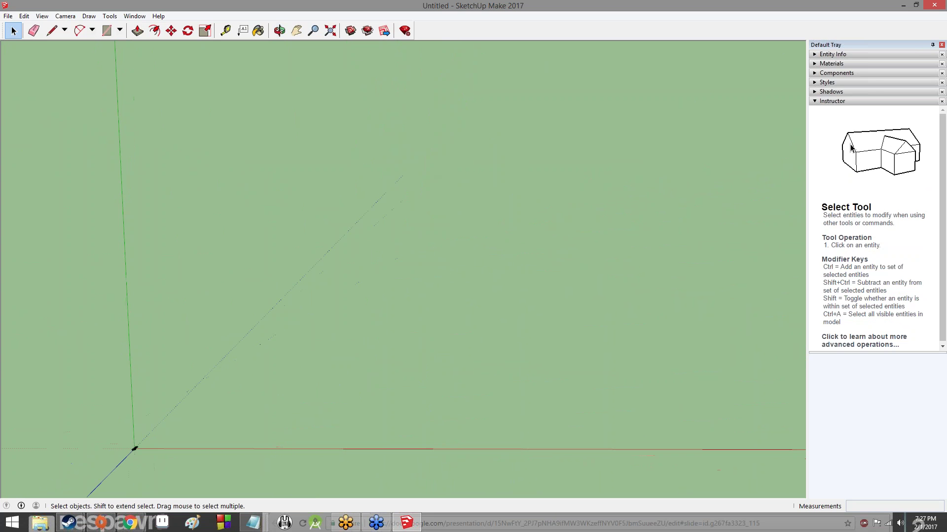
mouse_move(398, 253)
shift+middle_down()
mouse_move(440, 206)
mouse_move(387, 261)
shift+middle_up()
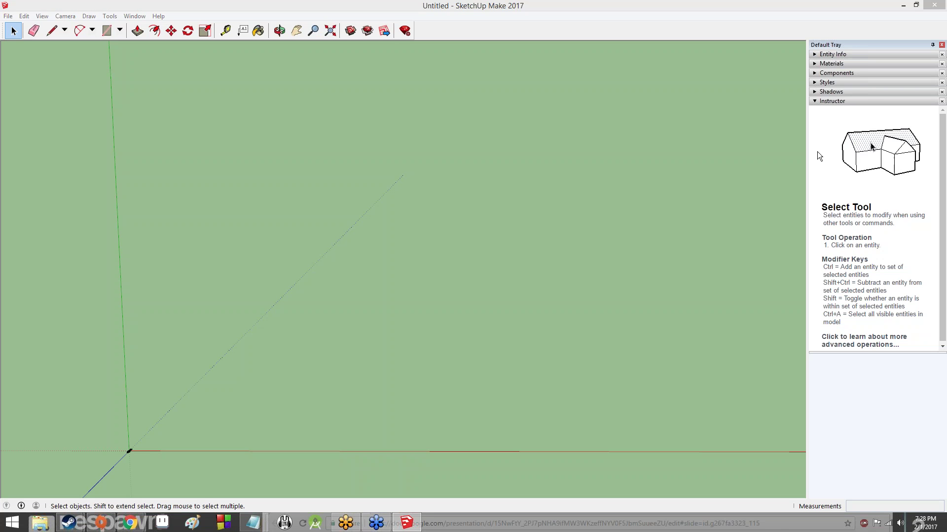
mouse_move(139, 464)
mouse_down()
mouse_move(154, 474)
mouse_move(144, 475)
mouse_up()
mouse_move(92, 360)
mouse_down()
mouse_move(89, 379)
mouse_move(72, 388)
mouse_up()
mouse_move(130, 450)
mouse_down()
mouse_move(152, 392)
mouse_move(266, 223)
mouse_move(523, 276)
mouse_move(756, 149)
mouse_move(812, 249)
mouse_up()
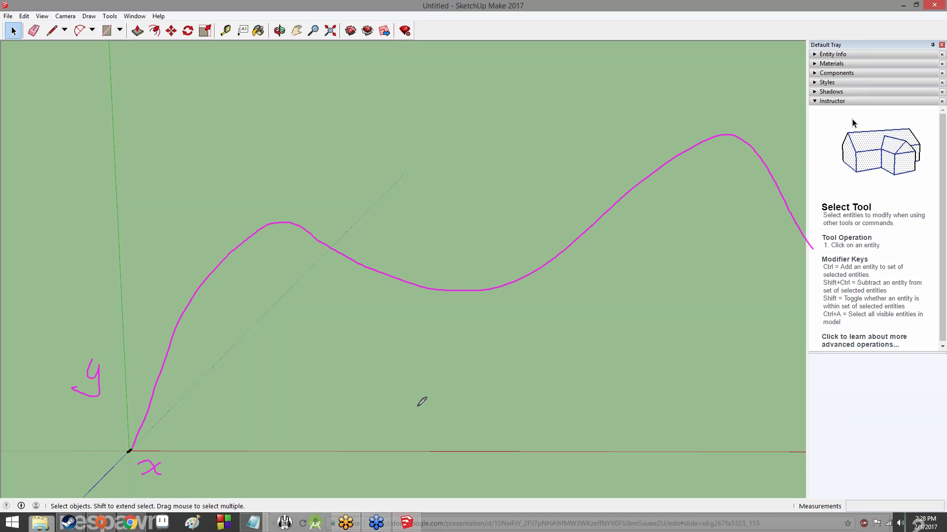
drag(129, 450, 468, 318)
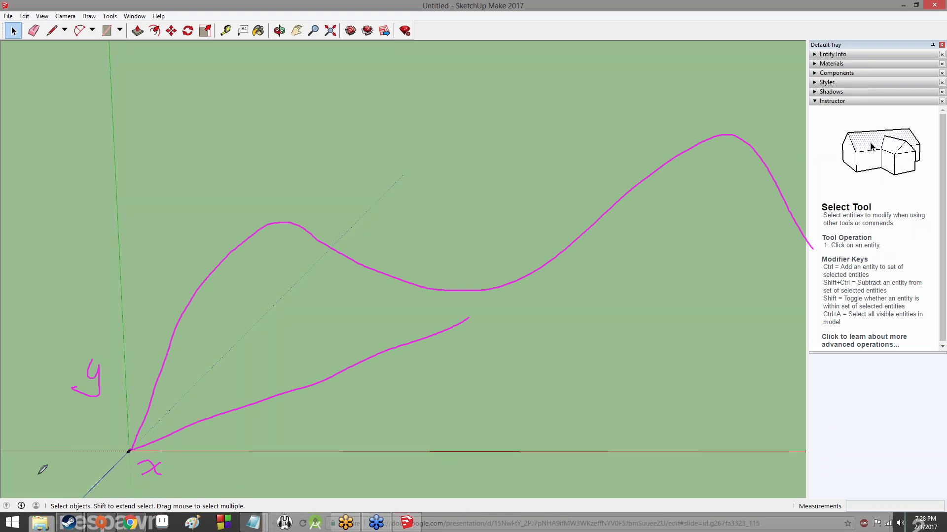
drag(129, 450, 47, 499)
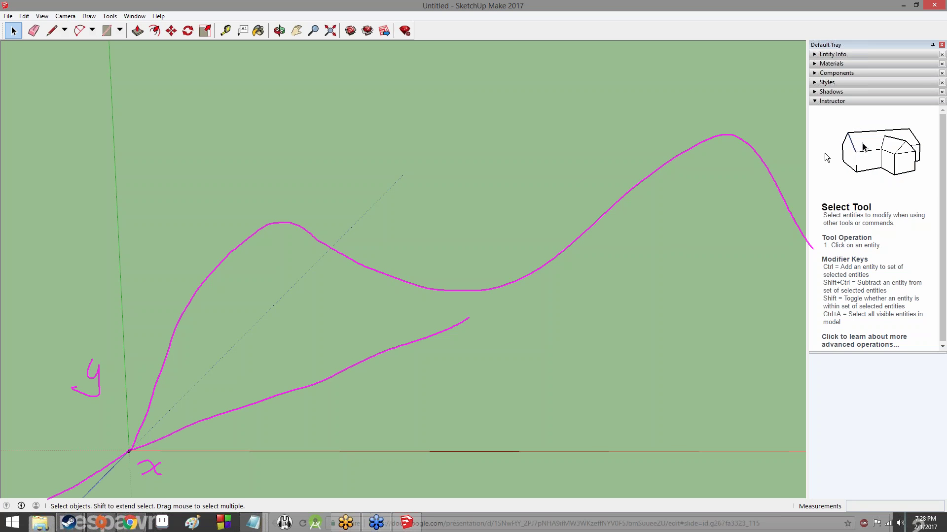
click(827, 192)
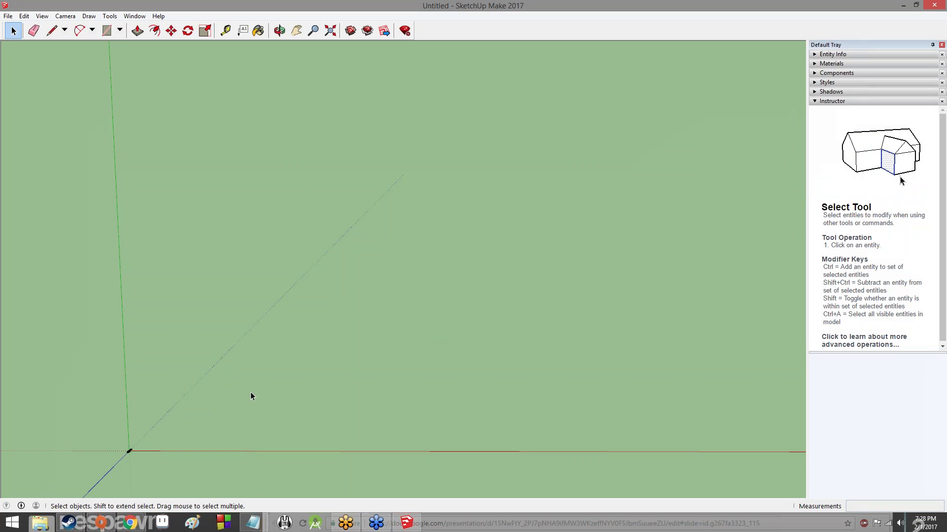
middle_drag(130, 450, 298, 202)
scroll(301, 204, down, 3)
scroll(306, 188, down, 2)
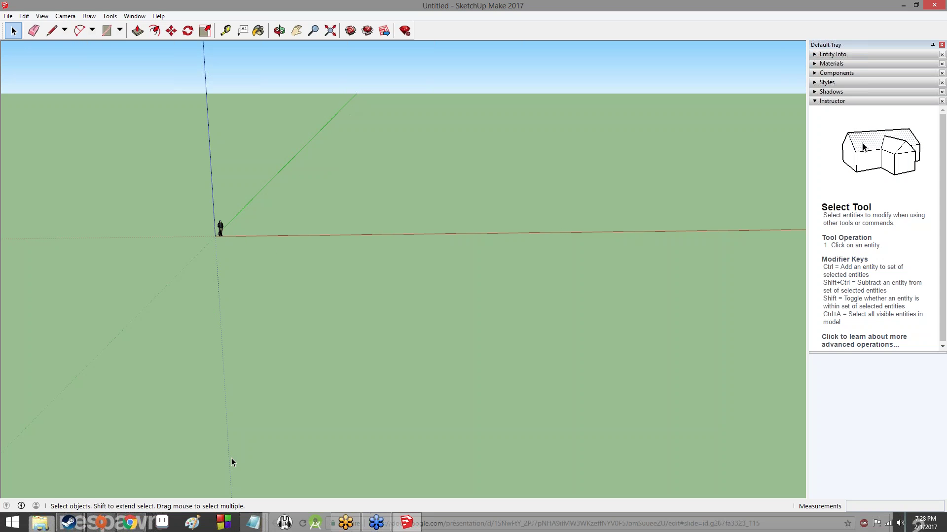
middle_drag(258, 194, 459, 267)
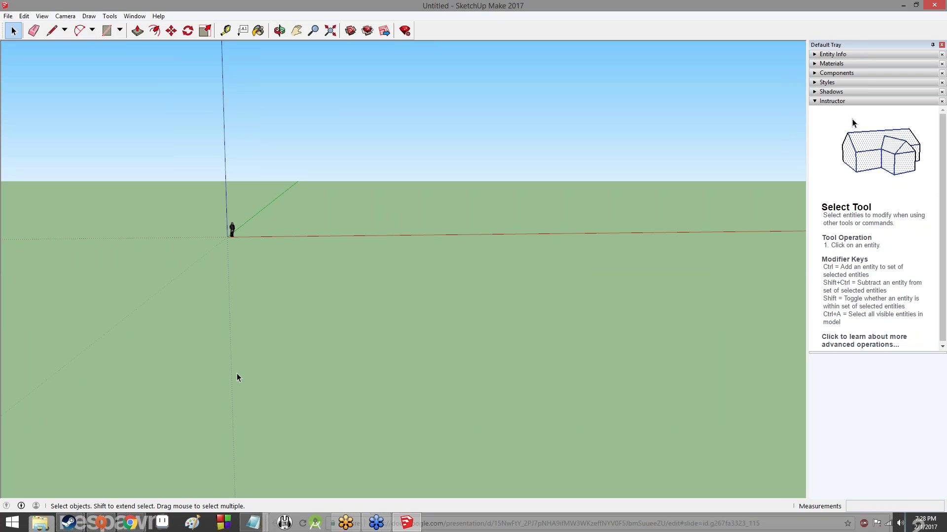
middle_drag(384, 187, 345, 204)
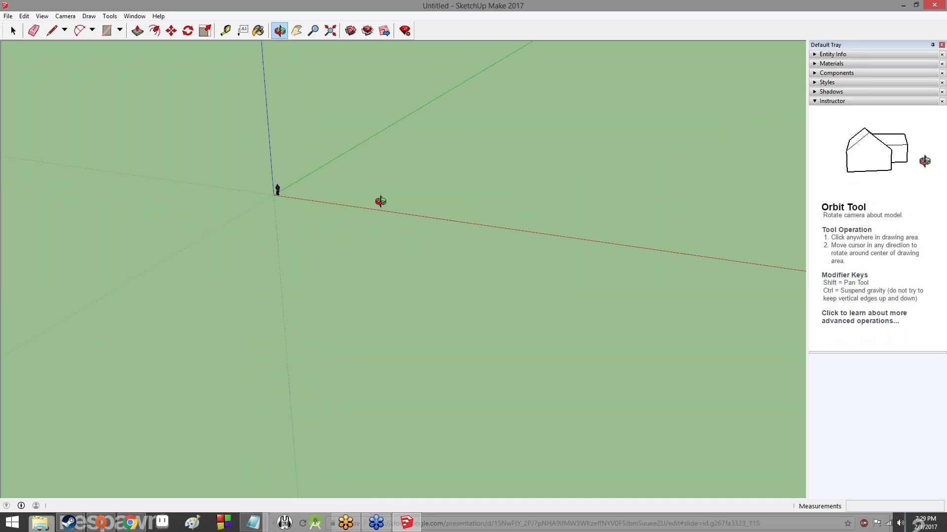
key(space)
mouse_move(307, 175)
mouse_down()
mouse_move(403, 123)
mouse_move(419, 159)
mouse_move(397, 210)
mouse_move(484, 75)
mouse_move(512, 81)
mouse_move(535, 175)
mouse_move(555, 204)
mouse_move(622, 149)
mouse_move(626, 209)
mouse_move(654, 114)
mouse_move(621, 138)
mouse_move(626, 161)
mouse_move(549, 220)
mouse_move(589, 268)
mouse_move(193, 337)
mouse_move(425, 376)
mouse_move(423, 286)
mouse_move(497, 273)
mouse_move(737, 317)
mouse_move(661, 89)
mouse_move(751, 220)
mouse_move(510, 373)
mouse_move(666, 458)
mouse_move(617, 402)
mouse_move(725, 431)
mouse_move(774, 401)
mouse_move(632, 223)
mouse_move(711, 110)
mouse_move(786, 238)
mouse_move(785, 254)
mouse_up()
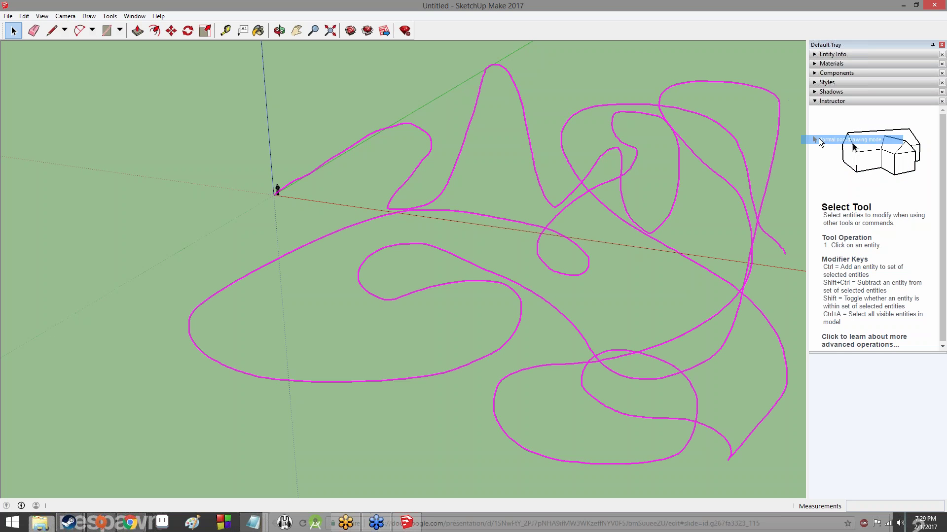
click(817, 185)
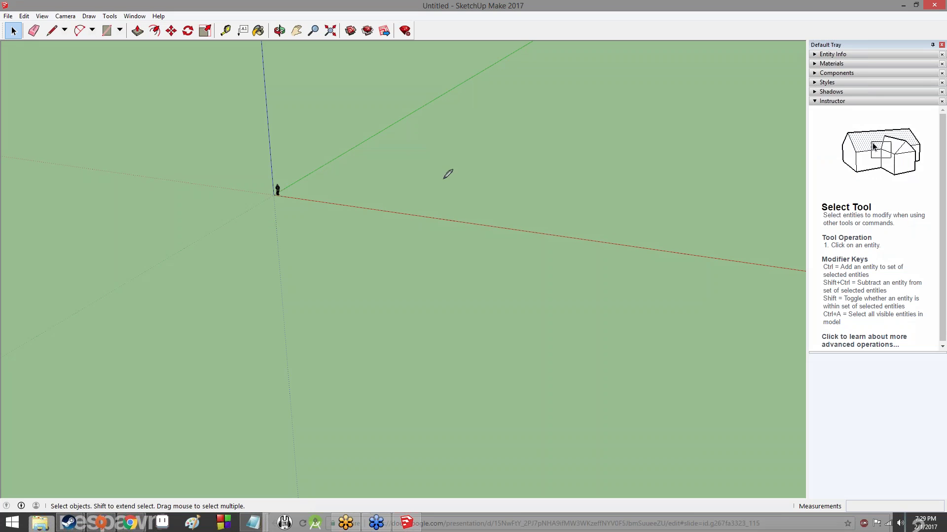
mouse_move(276, 189)
mouse_down()
mouse_move(308, 157)
mouse_move(418, 97)
mouse_move(407, 264)
mouse_move(449, 314)
mouse_up()
mouse_move(425, 98)
mouse_down()
mouse_move(481, 97)
mouse_move(508, 195)
mouse_move(478, 283)
mouse_move(450, 314)
mouse_up()
mouse_move(274, 198)
mouse_down()
mouse_move(319, 213)
mouse_move(420, 285)
mouse_move(438, 310)
mouse_up()
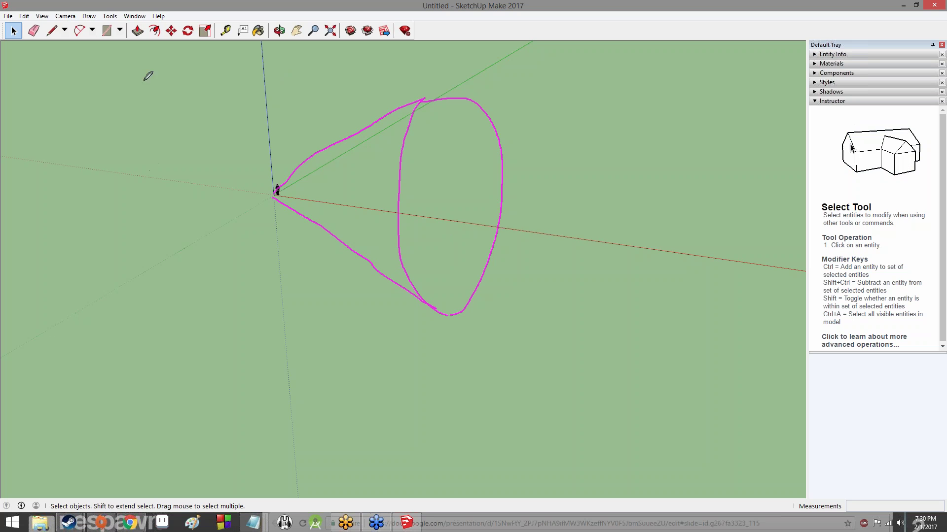
drag(143, 81, 220, 53)
drag(142, 91, 323, 101)
mouse_move(247, 44)
mouse_down()
mouse_move(370, 48)
mouse_move(313, 100)
mouse_up()
mouse_move(150, 94)
mouse_down()
mouse_move(150, 238)
mouse_move(285, 278)
mouse_move(364, 211)
mouse_up()
drag(370, 48, 371, 199)
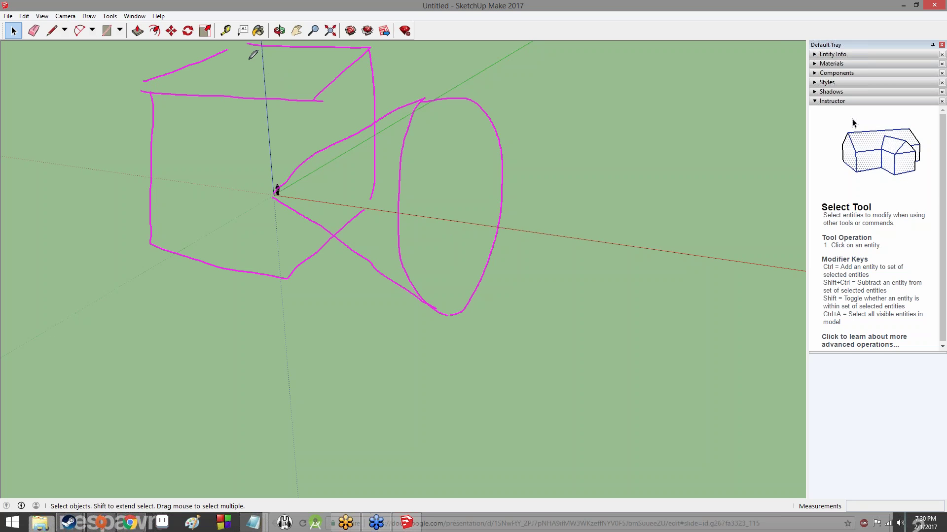
mouse_move(246, 57)
mouse_down()
mouse_move(258, 172)
mouse_move(149, 251)
mouse_up()
drag(257, 182, 388, 203)
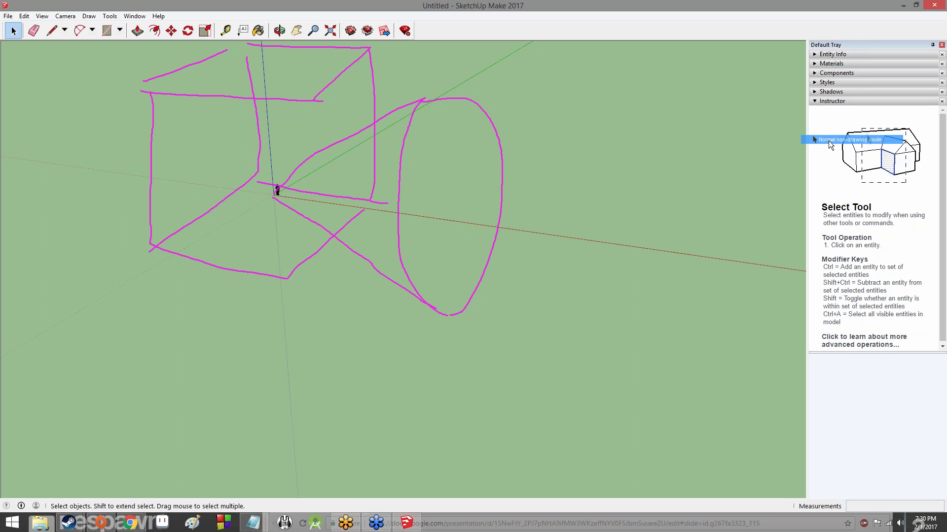
click(834, 193)
mouse_move(437, 243)
middle_down()
mouse_move(306, 260)
mouse_move(328, 219)
mouse_move(311, 226)
mouse_move(338, 241)
mouse_move(361, 236)
mouse_move(294, 209)
mouse_move(344, 210)
mouse_move(671, 143)
middle_up()
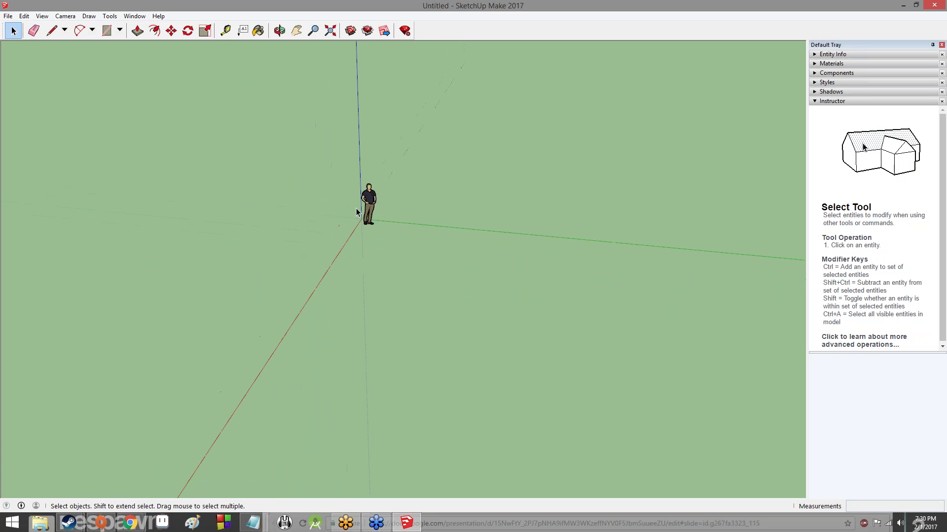
scroll(367, 202, up, 9)
scroll(390, 199, down, 11)
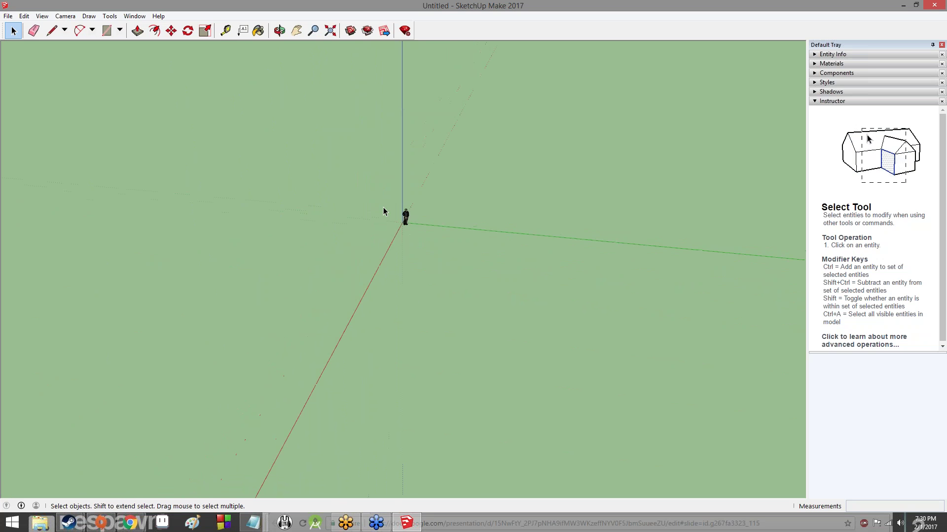
scroll(443, 222, up, 8)
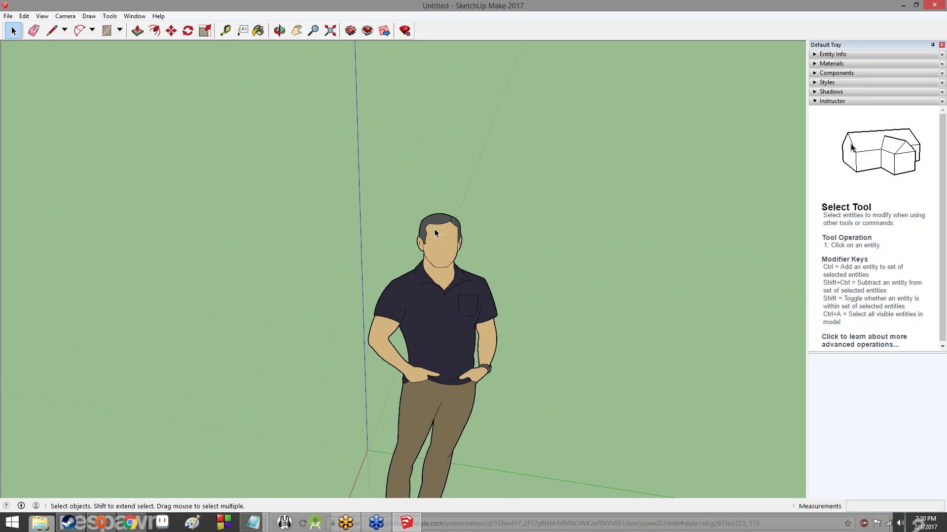
scroll(437, 235, up, 10)
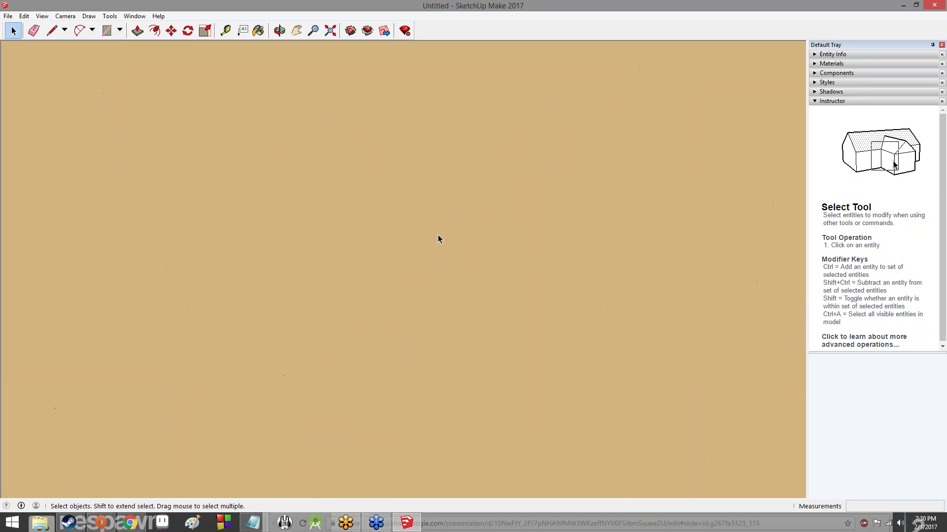
scroll(442, 245, down, 15)
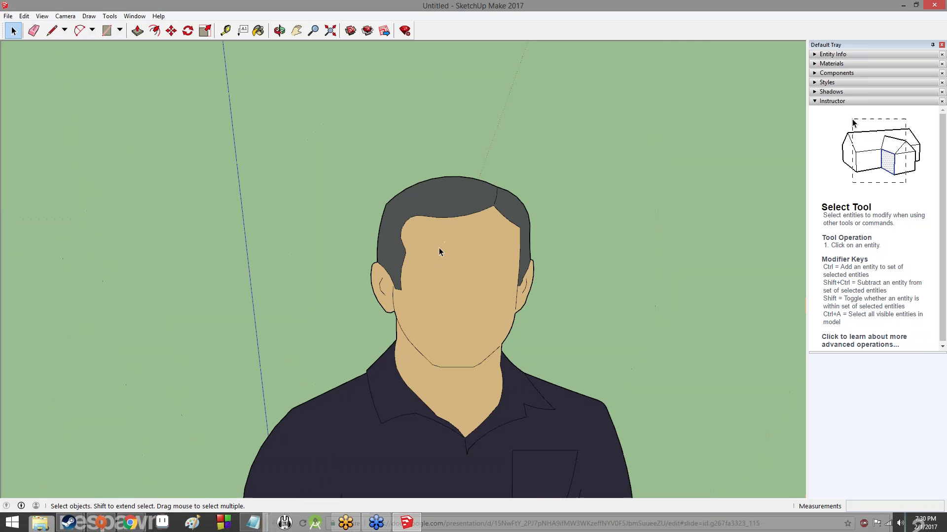
scroll(419, 240, down, 10)
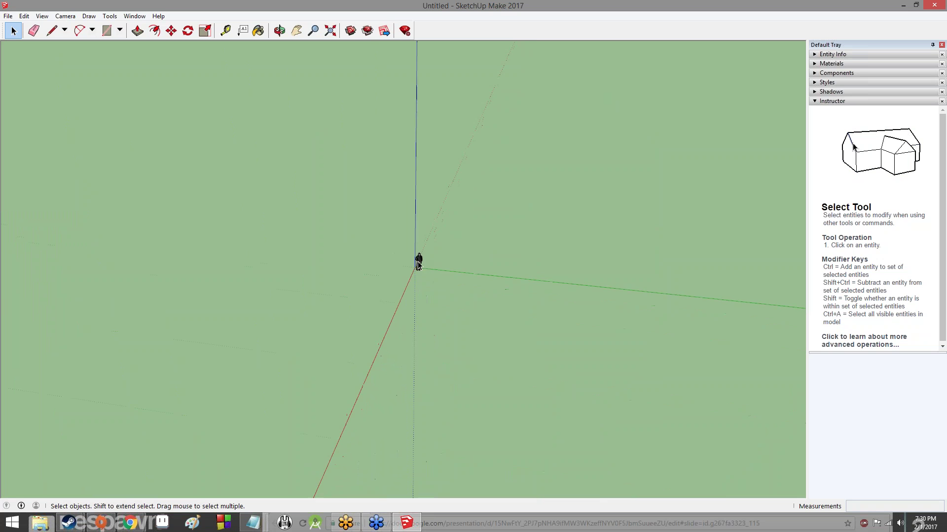
scroll(688, 291, up, 5)
scroll(692, 290, down, 5)
scroll(433, 261, up, 5)
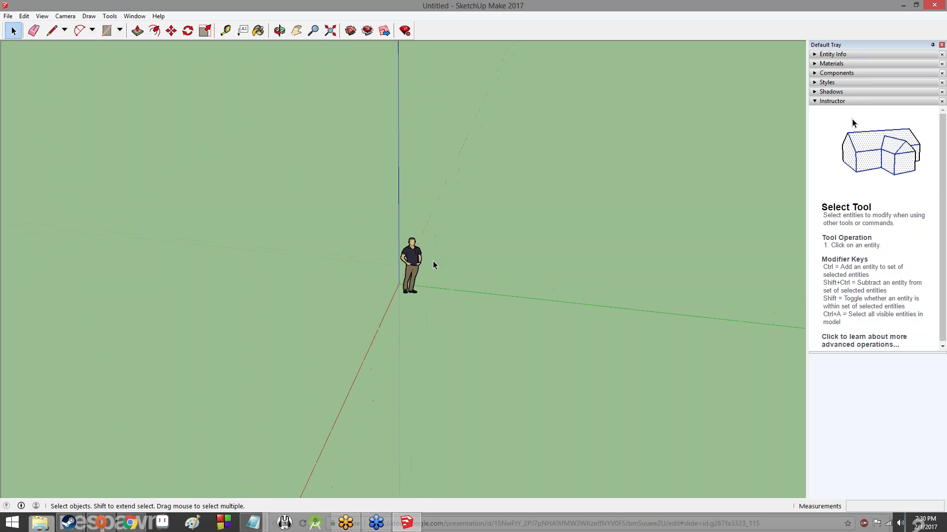
scroll(409, 284, down, 5)
scroll(268, 291, up, 6)
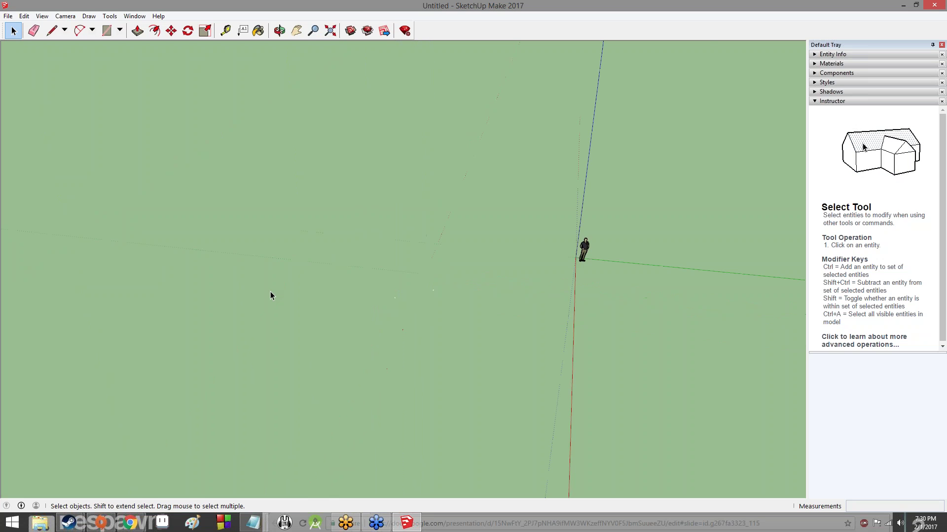
scroll(378, 302, down, 5)
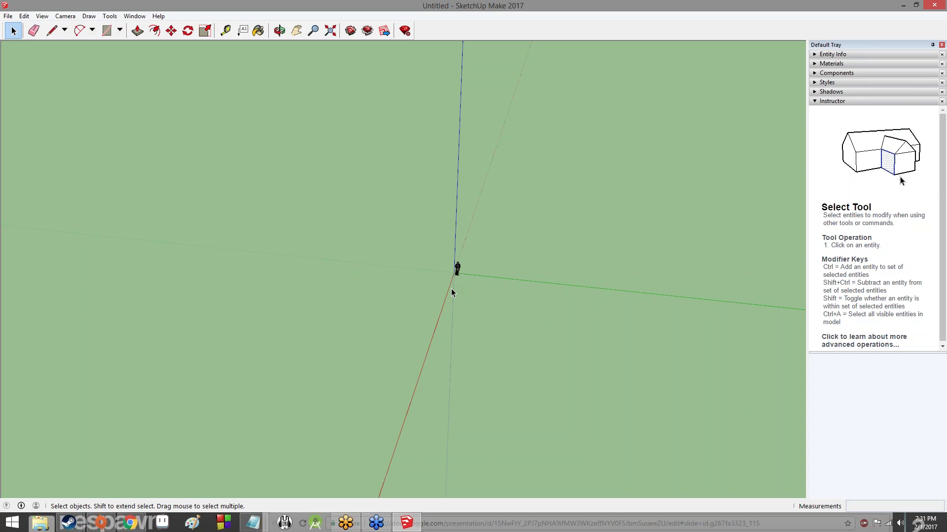
click(314, 29)
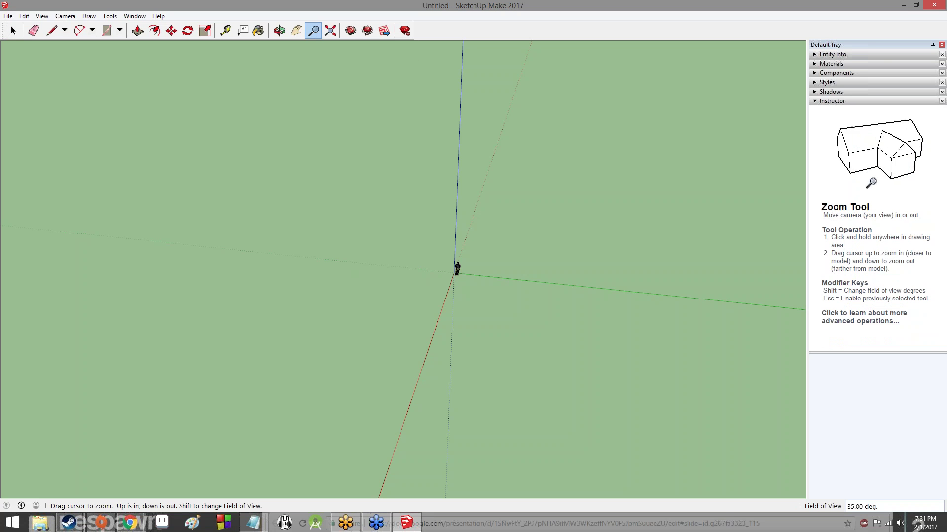
drag(482, 249, 344, 79)
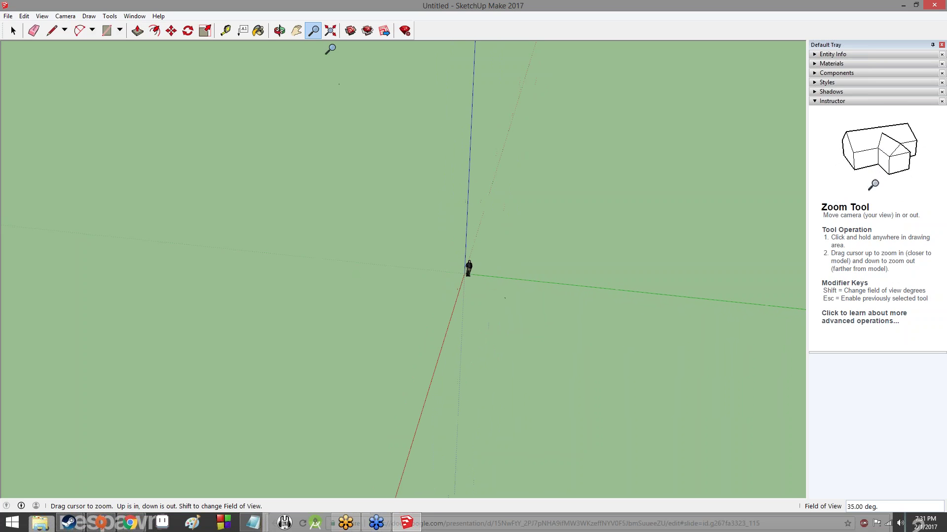
click(332, 31)
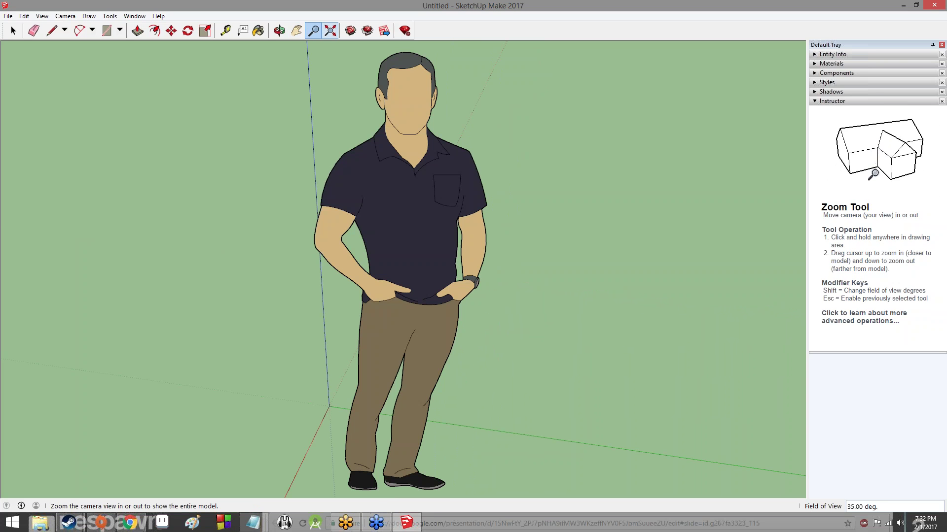
drag(405, 234, 406, 328)
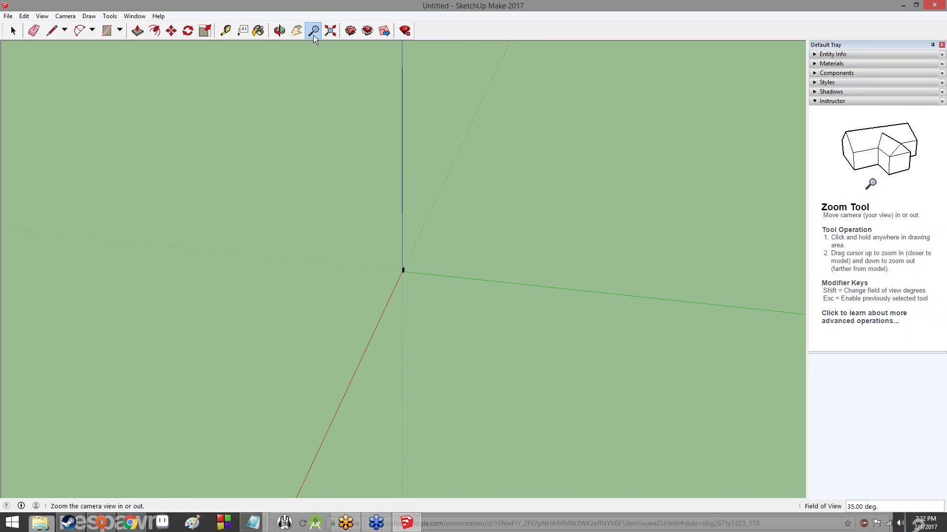
key(space)
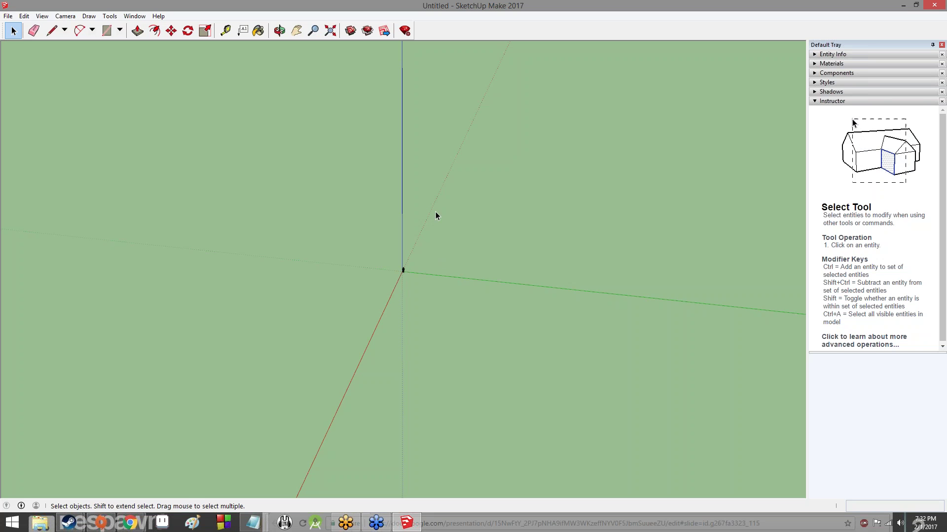
Rotate the camera around the model and zoom in and out
click(279, 32)
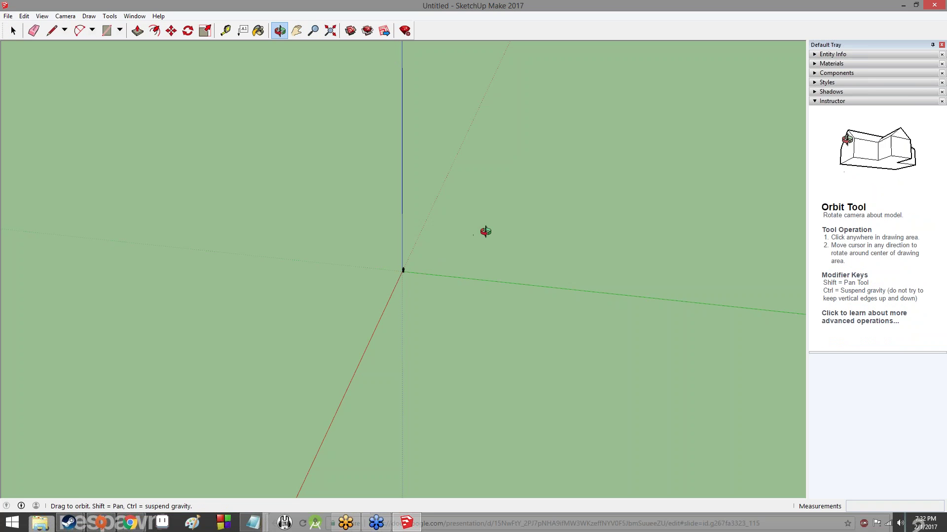
key(space)
scroll(434, 244, down, 1)
middle_drag(434, 245, 364, 255)
scroll(410, 279, up, 8)
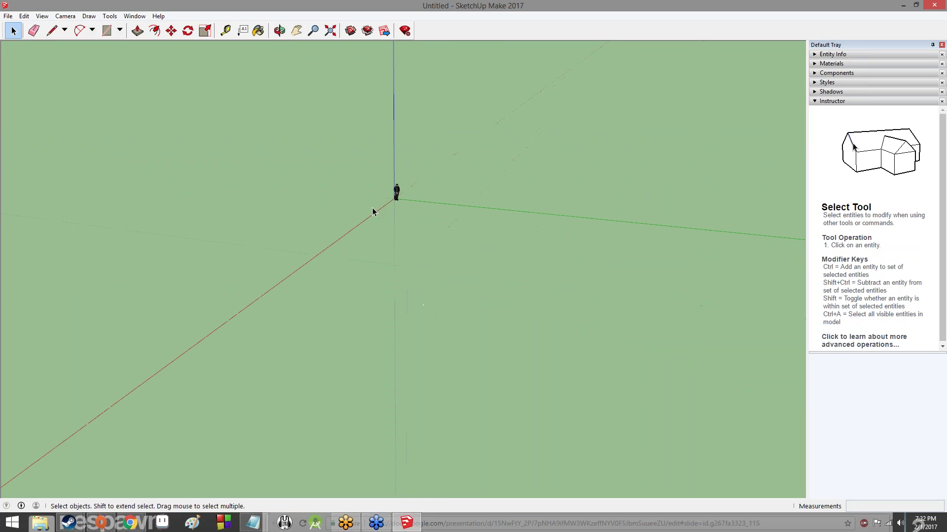
scroll(409, 180, up, 3)
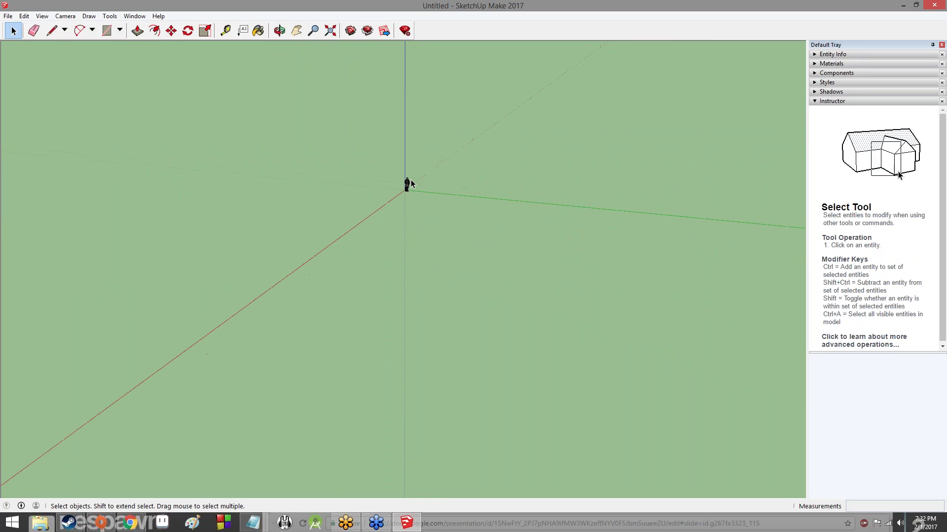
scroll(410, 180, up, 8)
scroll(409, 180, down, 4)
scroll(377, 151, down, 3)
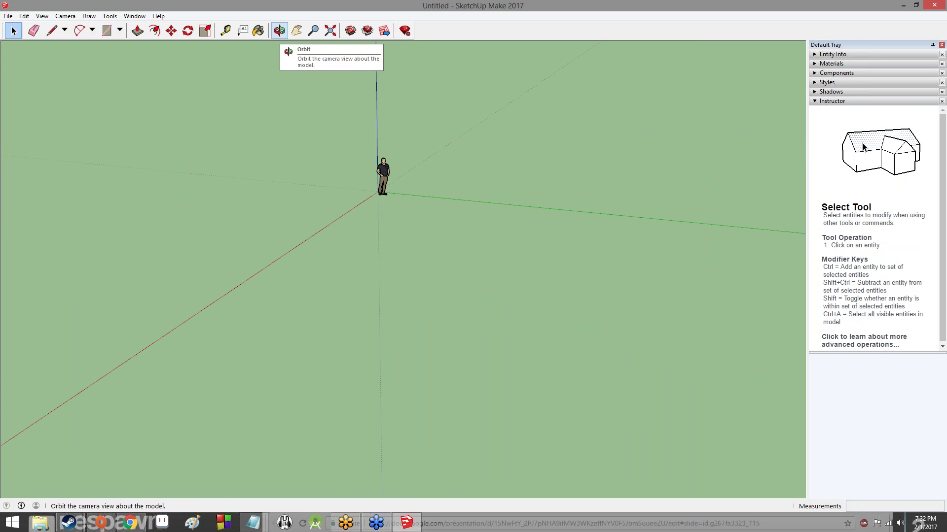
Swing the view down and around the scale figure, then return to the Select tool
click(279, 30)
drag(540, 224, 445, 186)
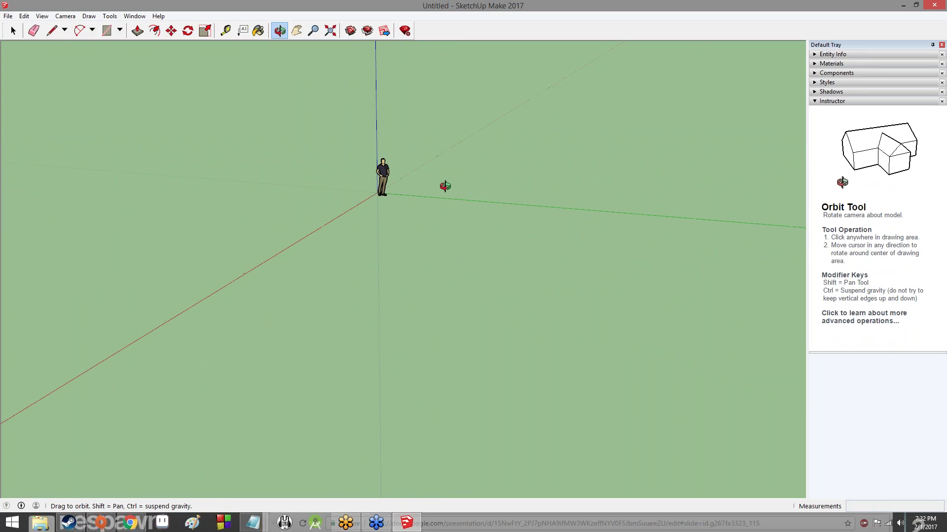
key(space)
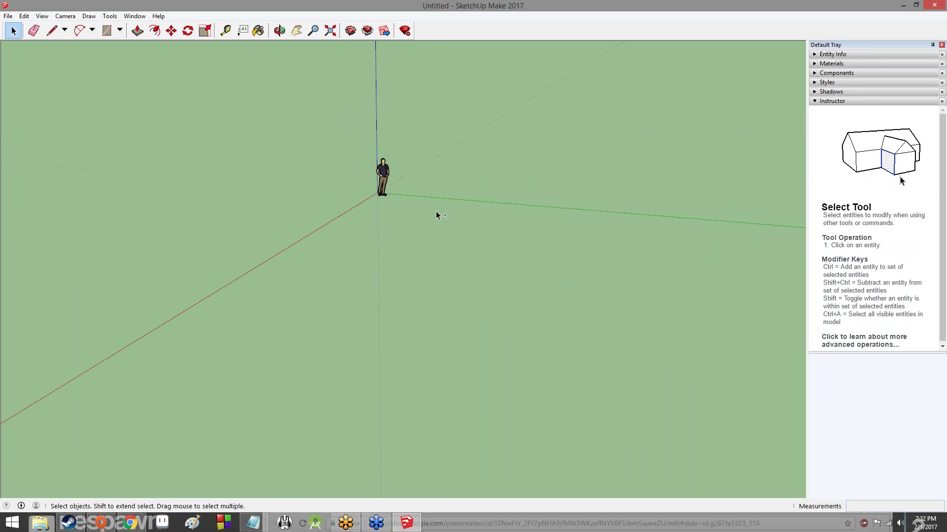
key(o)
drag(442, 175, 463, 266)
key(space)
Pan the view slightly, then bring the SketchUpLesson1 slides window forward maximized
click(296, 30)
mouse_move(515, 246)
mouse_down()
mouse_move(302, 219)
mouse_move(332, 381)
mouse_move(702, 319)
mouse_move(277, 114)
mouse_move(311, 165)
mouse_move(611, 335)
mouse_move(369, 333)
mouse_move(724, 264)
mouse_move(499, 236)
mouse_move(625, 243)
mouse_move(419, 345)
mouse_move(613, 260)
mouse_move(422, 197)
mouse_move(515, 332)
mouse_move(498, 213)
mouse_move(518, 251)
mouse_up()
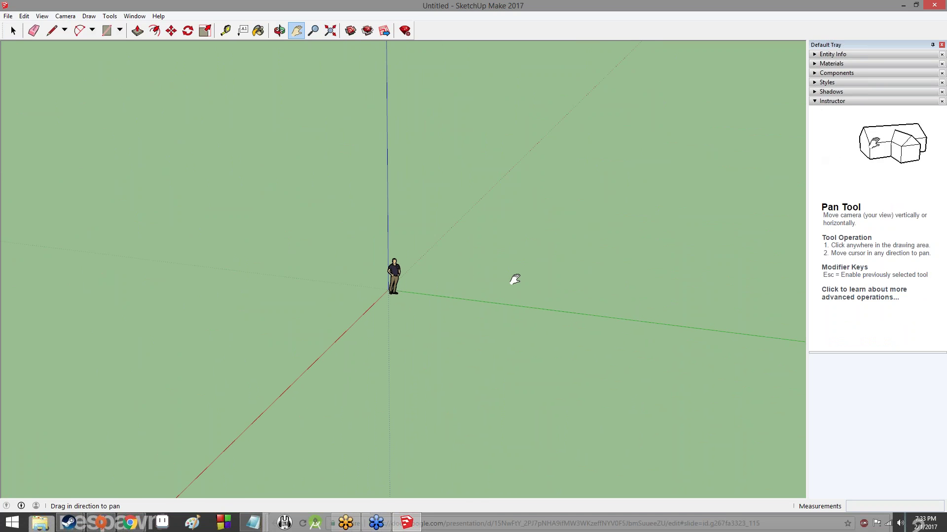
key(space)
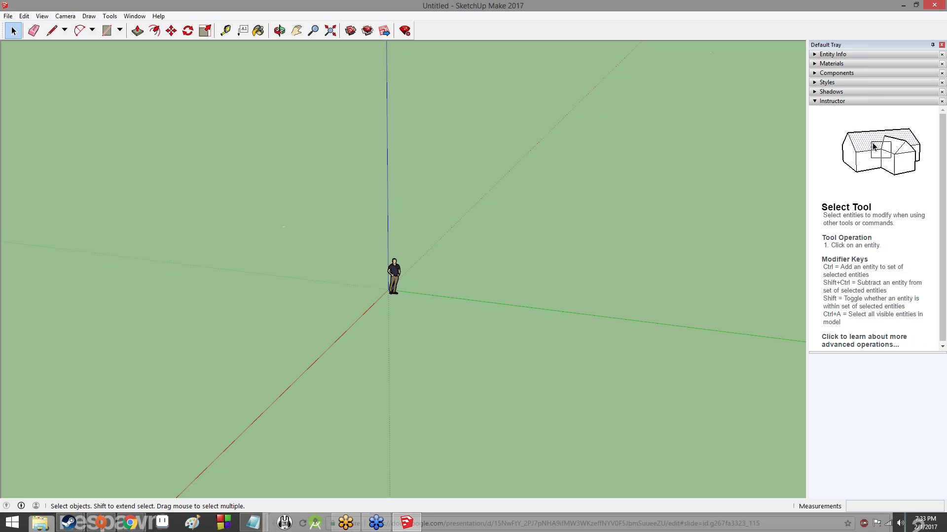
key(alt+Tab)
drag(513, 498, 395, 2)
Step through slides 12–15: Opening Screen, Instructor, Instructor panel, and Large Tool Set
click(46, 383)
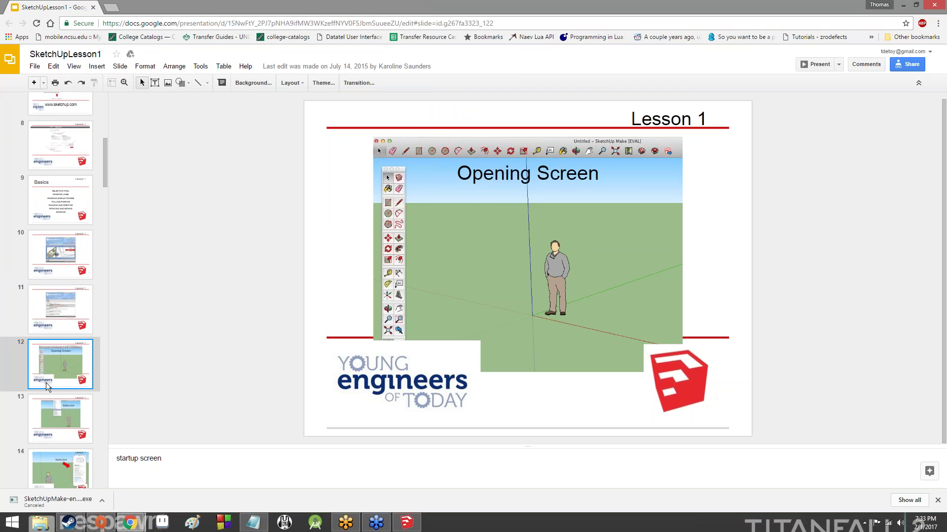
click(43, 441)
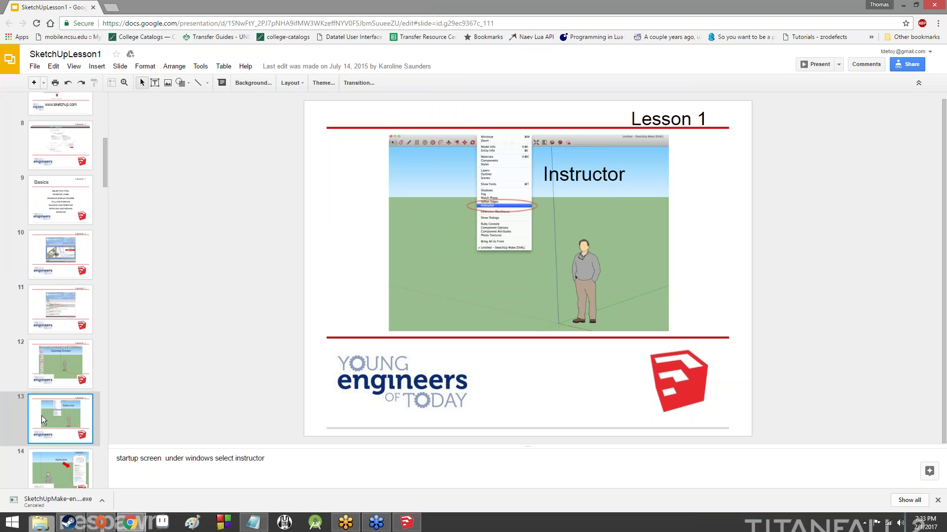
click(59, 456)
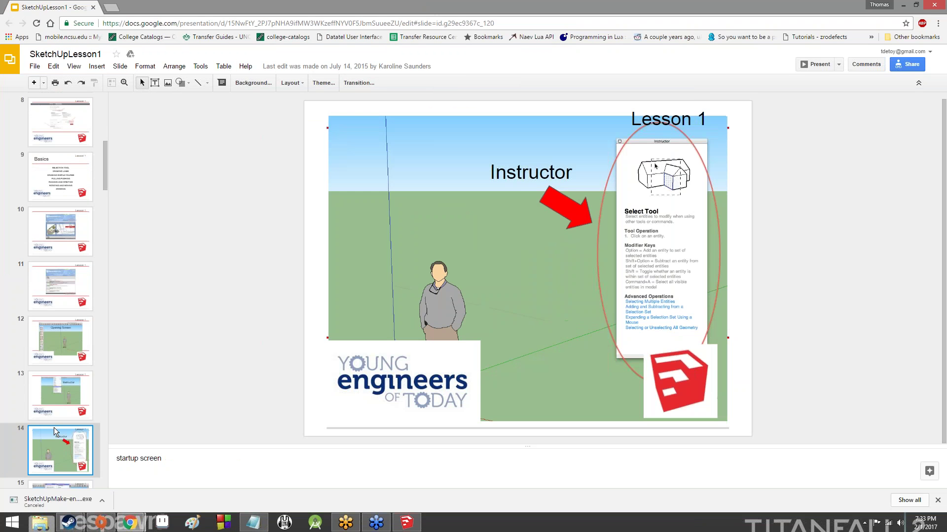
scroll(67, 336, down, 3)
click(74, 346)
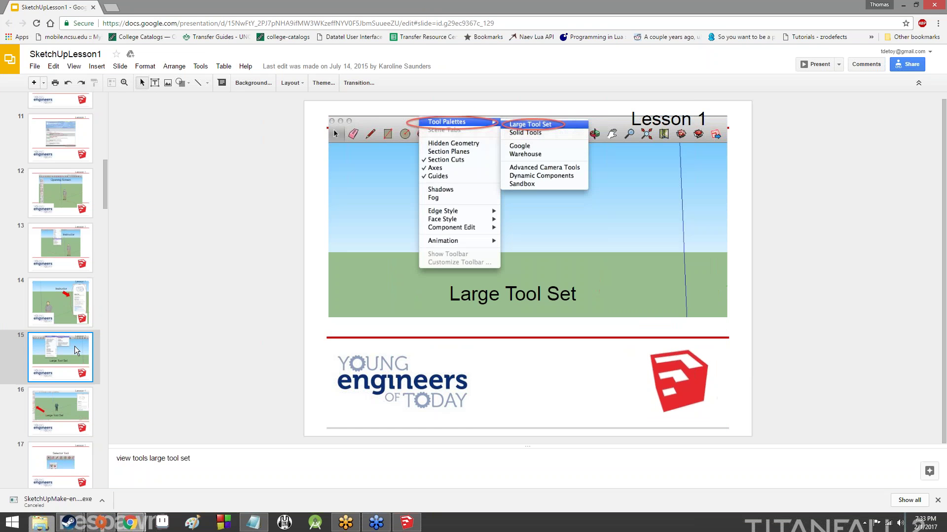
scroll(75, 346, down, 2)
View slides 16–19, ending on starting a line, then switch back to SketchUp
click(70, 323)
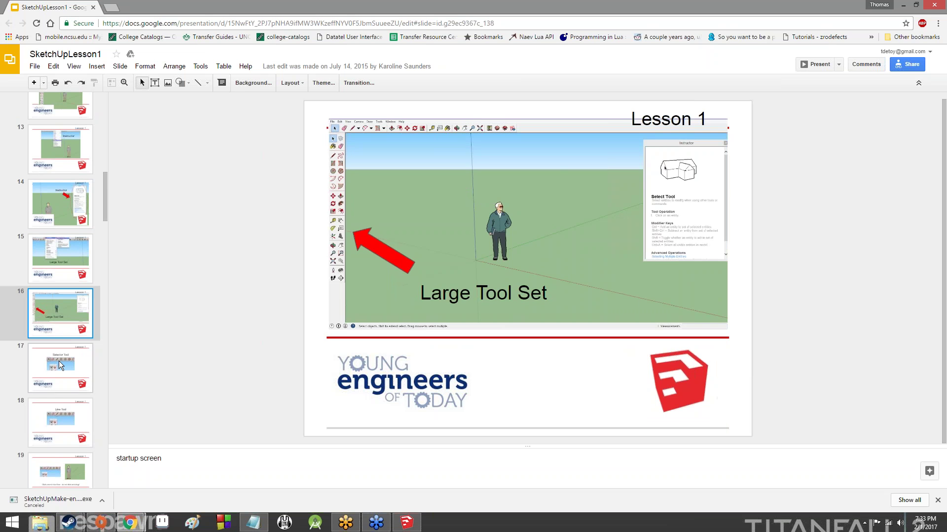
click(71, 348)
click(69, 420)
scroll(70, 354, down, 3)
click(76, 330)
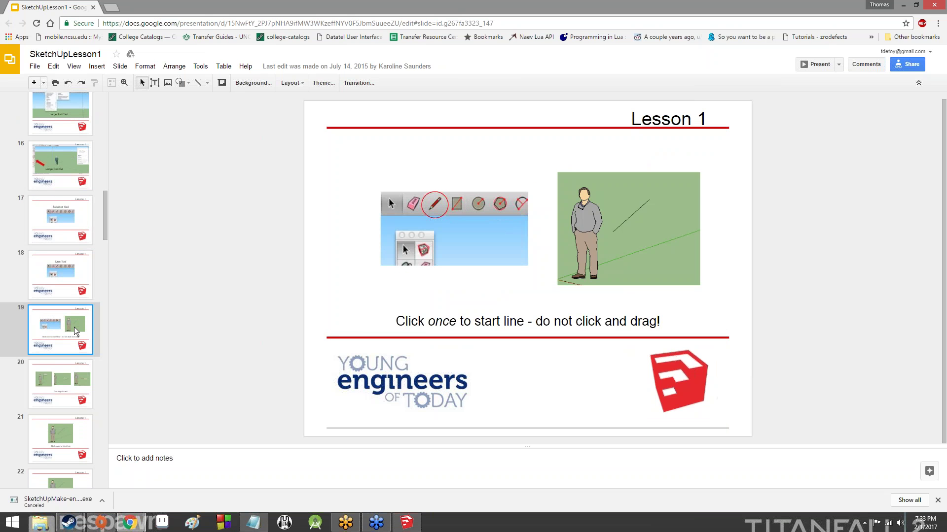
key(alt+Tab)
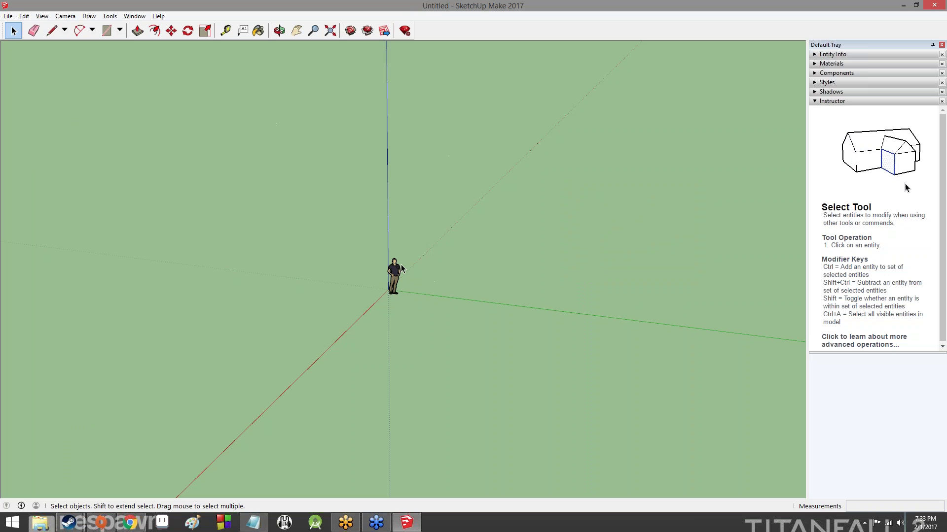
Select the scale figure, zoom in and out, then clear the selection
click(393, 276)
scroll(396, 266, up, 5)
scroll(395, 276, down, 5)
scroll(394, 277, down, 3)
click(450, 295)
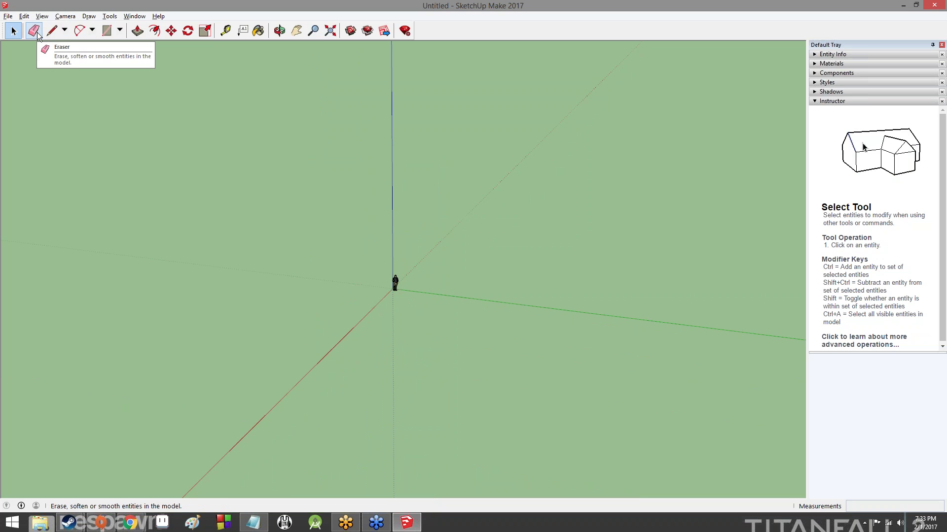
Draw one straight line on the ground starting near the origin
click(58, 29)
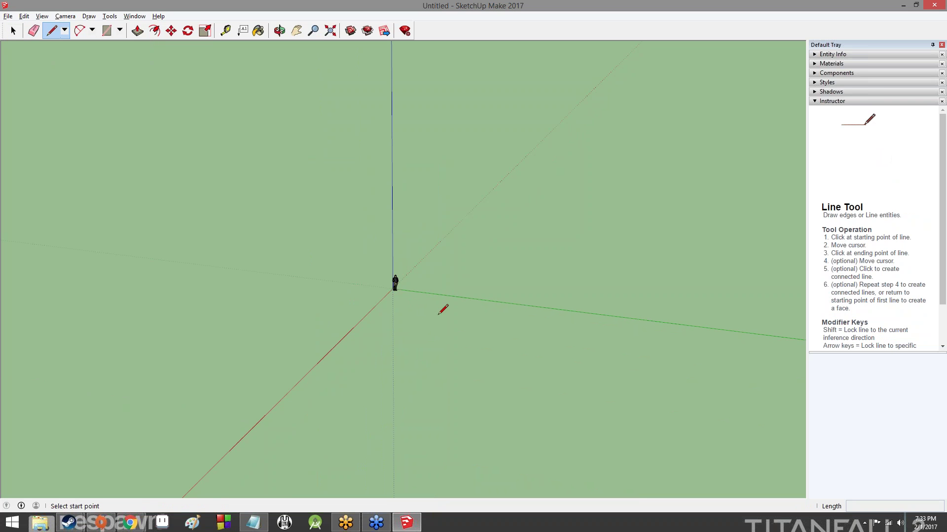
click(422, 322)
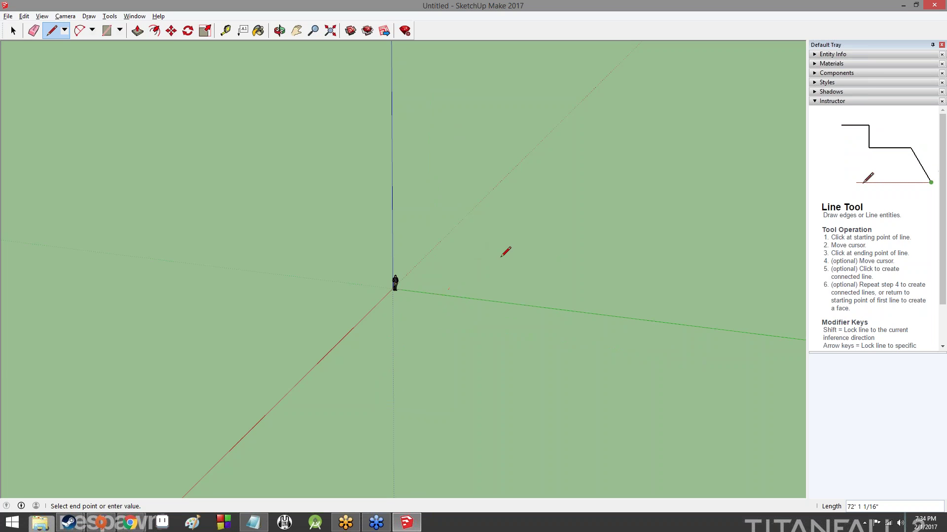
click(516, 258)
key(Escape)
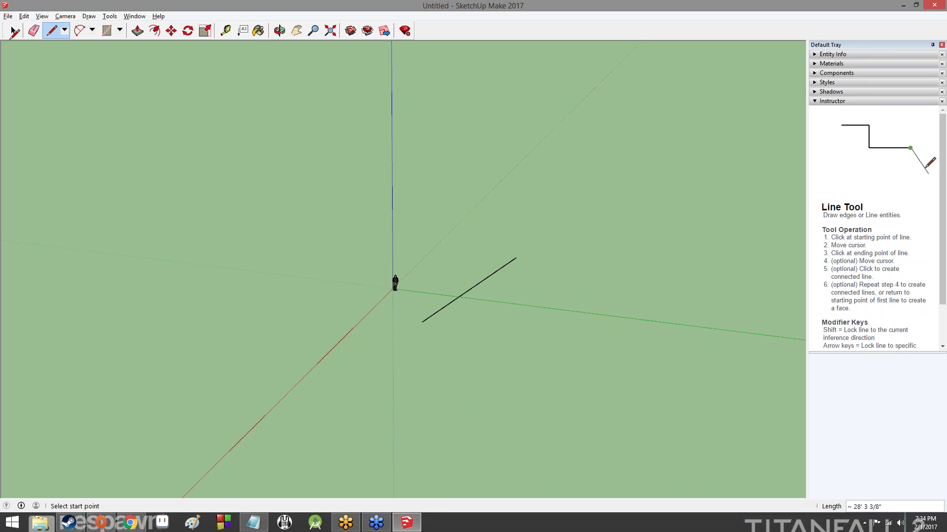
Orbit around the new line until the sky shows, then glance at the slides and return
click(12, 37)
middle_drag(355, 199, 740, 229)
middle_drag(277, 231, 774, 246)
middle_drag(235, 247, 724, 202)
middle_drag(247, 222, 715, 217)
middle_drag(276, 222, 690, 236)
mouse_move(617, 246)
middle_down()
mouse_move(161, 198)
mouse_move(258, 135)
mouse_move(507, 178)
mouse_move(493, 474)
mouse_move(243, 286)
mouse_move(583, 325)
mouse_move(154, 94)
middle_up()
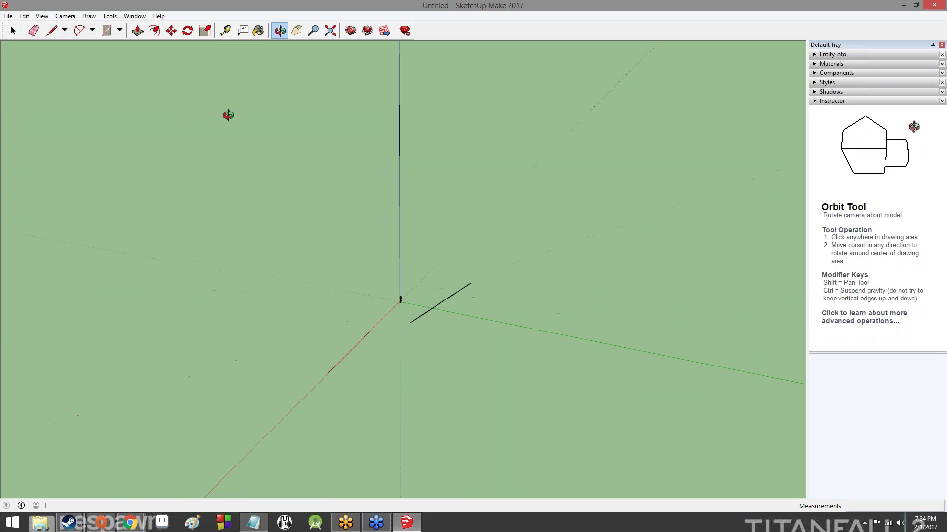
key(alt+Tab)
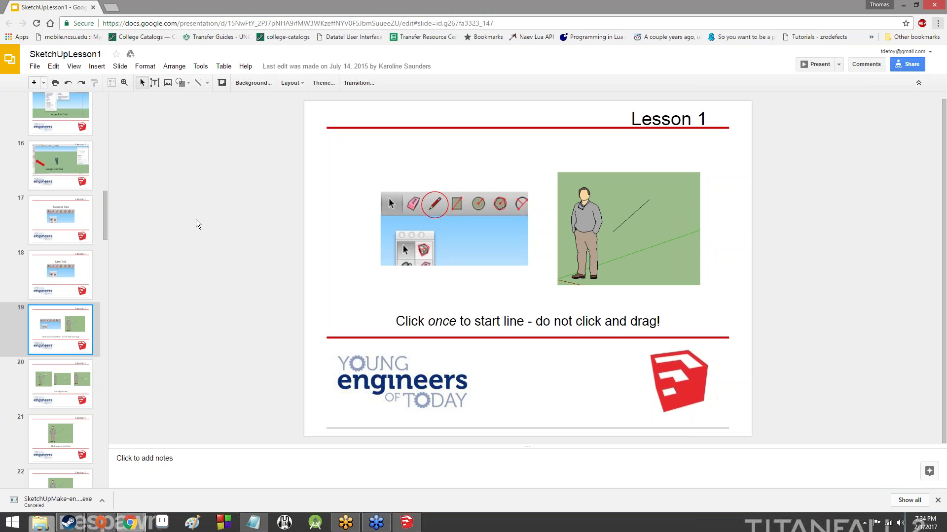
key(alt+Tab)
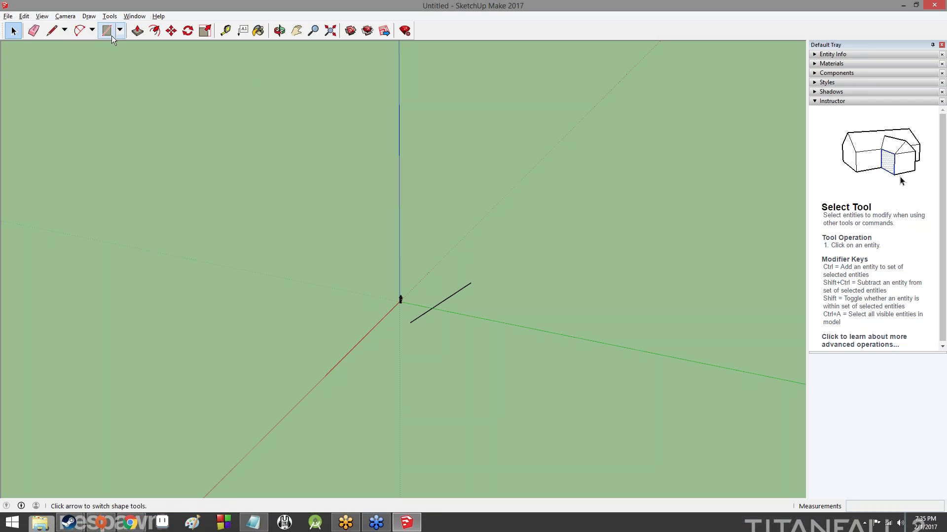
Peek at the shape options, then delete the selected line
click(122, 34)
click(127, 34)
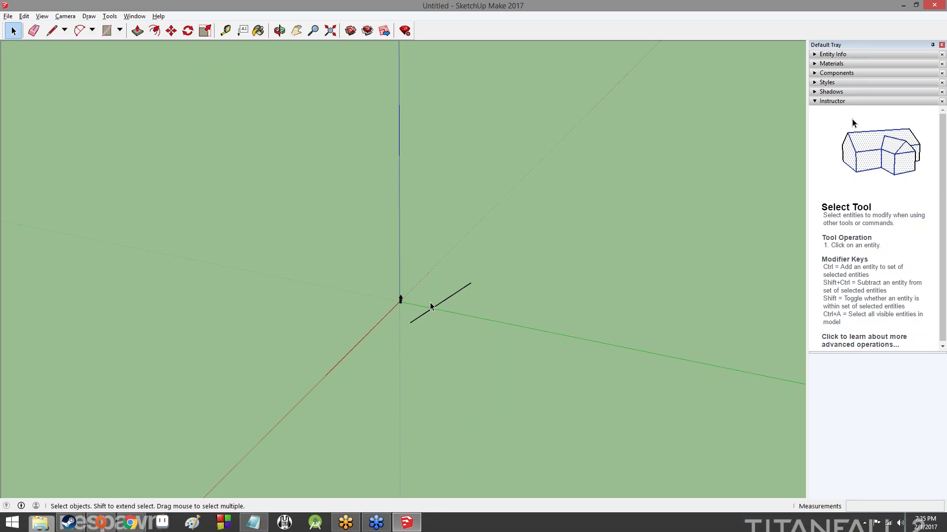
key(Delete)
Draw another line toward the green axis, cancel it, and remove it with the Eraser
click(52, 31)
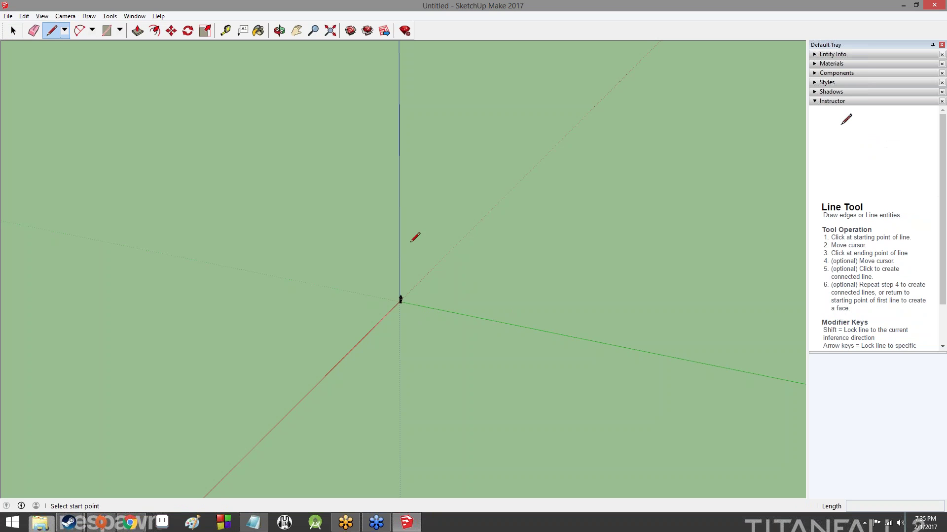
click(425, 357)
click(486, 299)
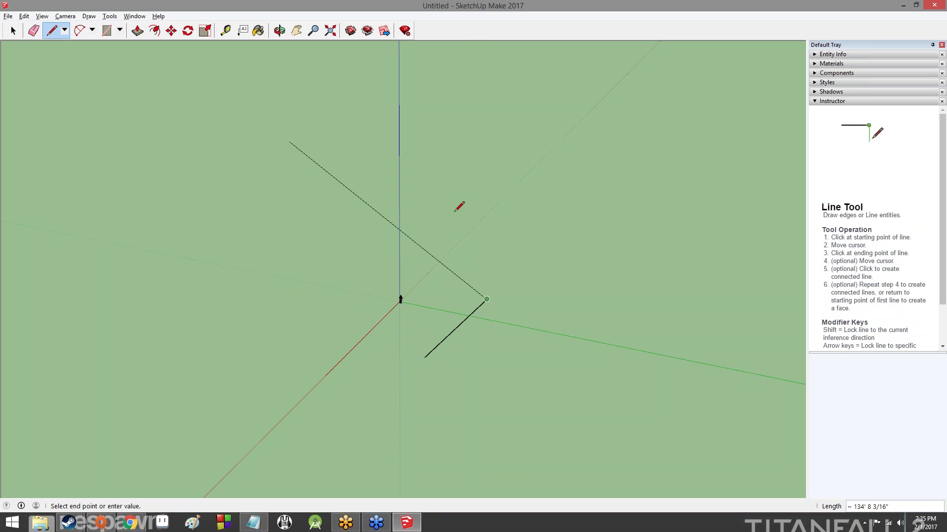
key(Escape)
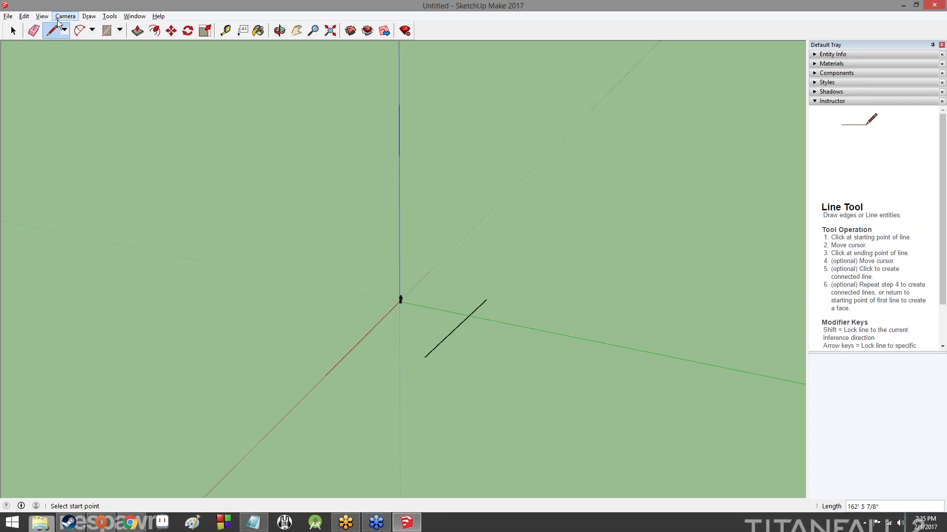
click(33, 30)
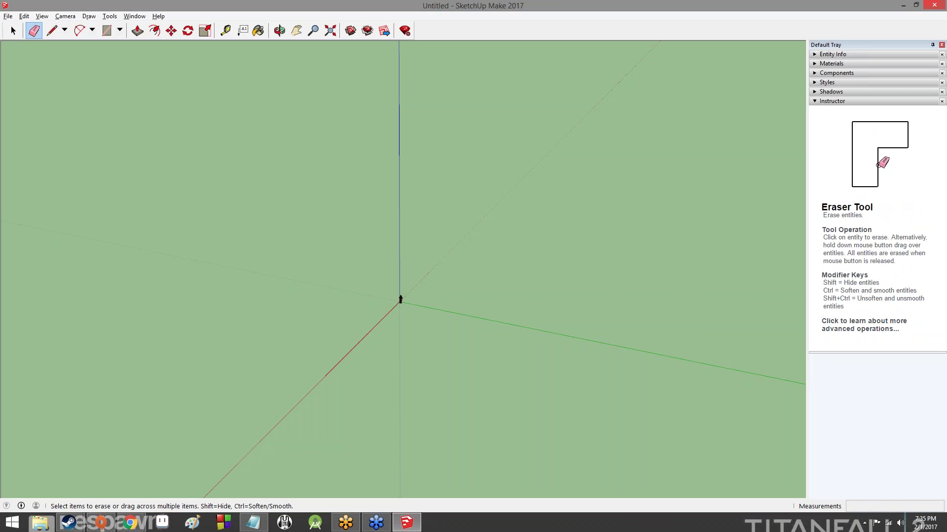
click(14, 31)
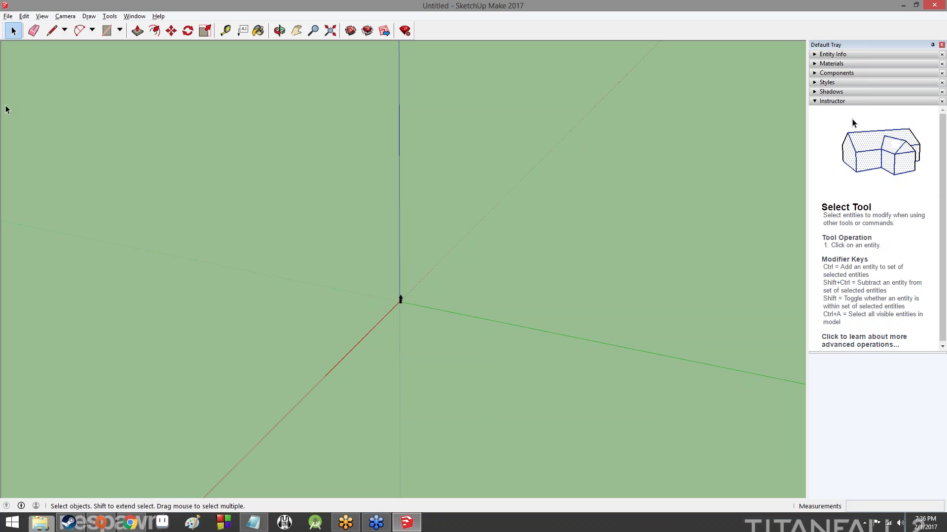
Browse the arc and shape tool lists, try Push/Pull, and activate the Tape Measure
click(92, 31)
click(120, 30)
click(120, 31)
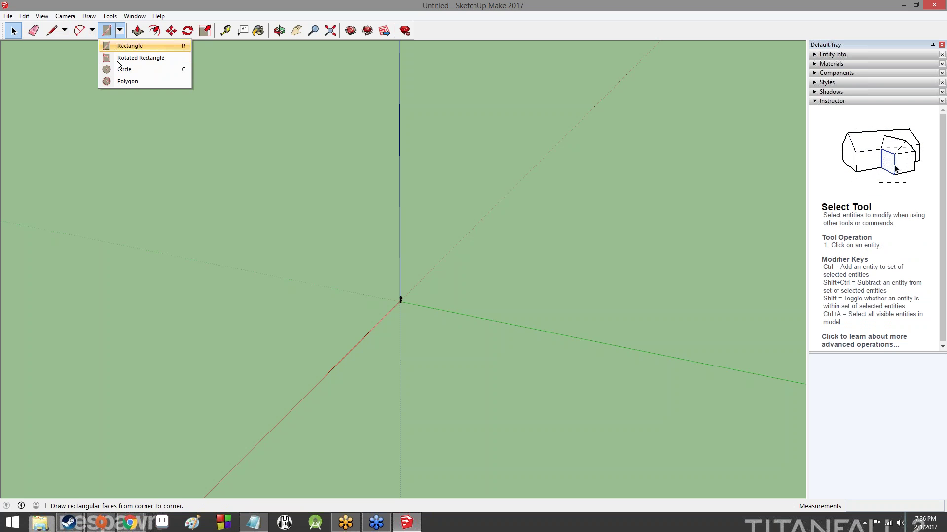
click(136, 29)
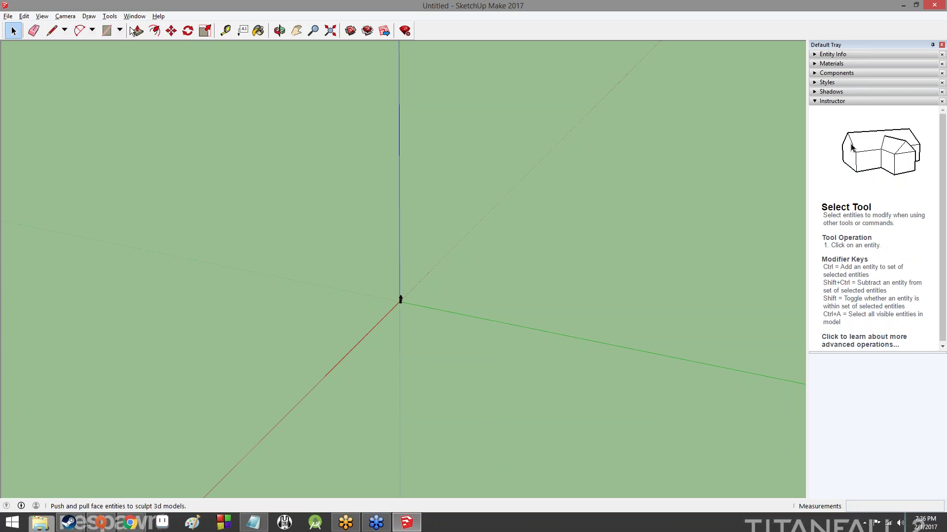
click(138, 31)
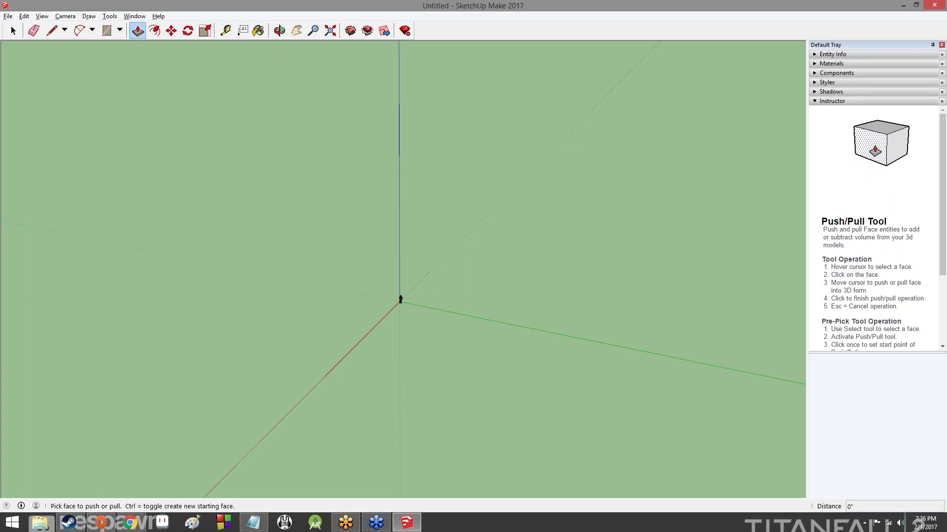
click(225, 31)
scroll(431, 245, up, 10)
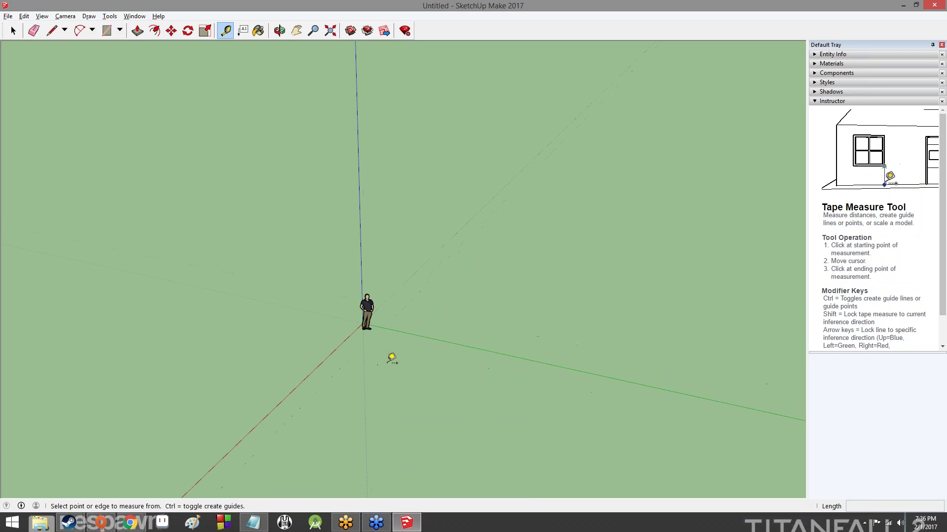
From a front view, measure the scale figure from feet to head as about 6' 1/2"
scroll(351, 290, up, 3)
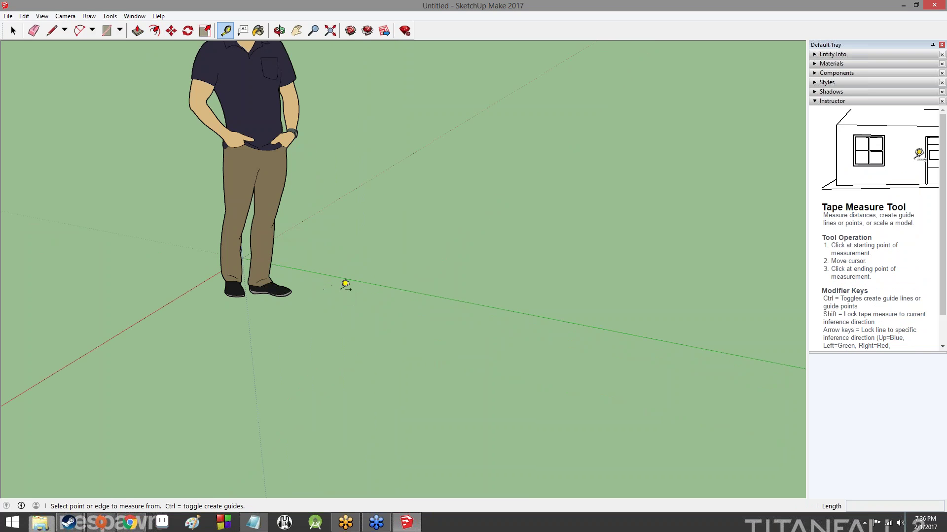
middle_drag(516, 205, 190, 88)
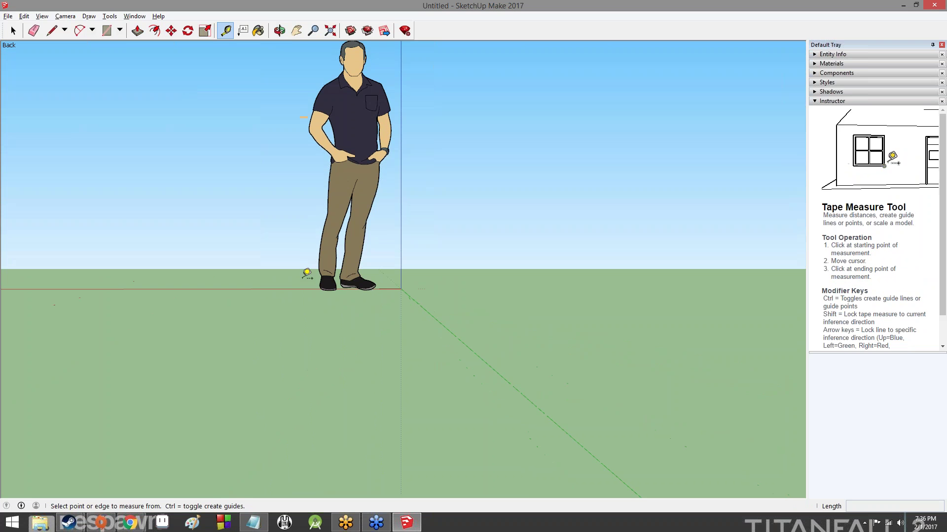
click(299, 289)
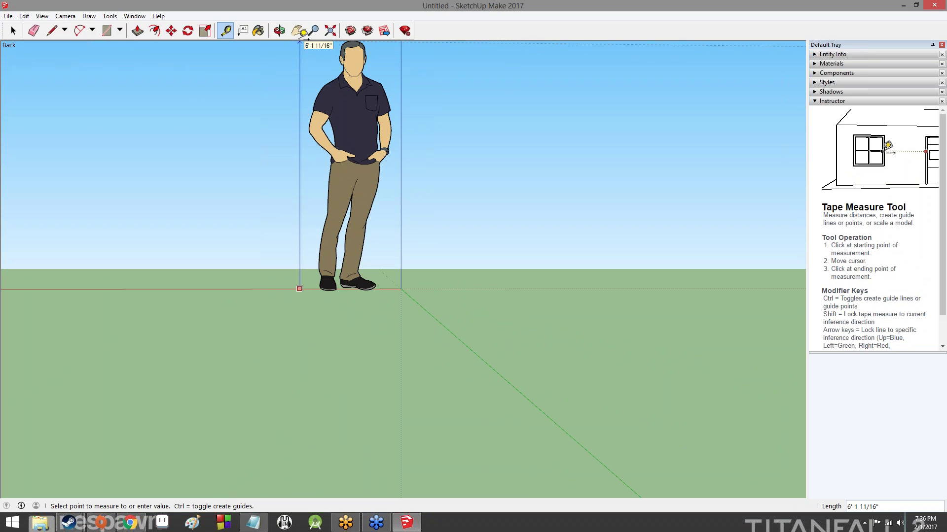
middle_drag(306, 45, 302, 147)
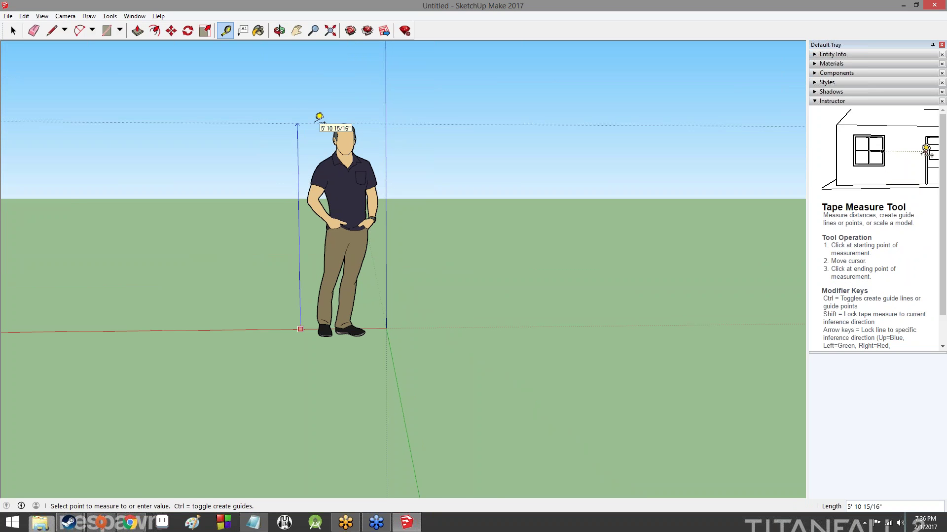
middle_drag(319, 117, 303, 66)
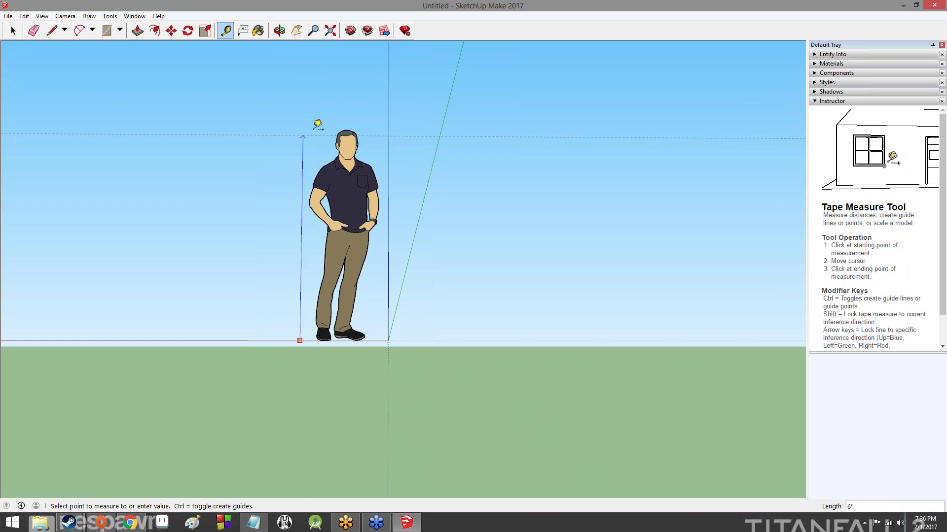
mouse_move(319, 121)
middle_down()
mouse_move(321, 148)
mouse_move(305, 114)
middle_up()
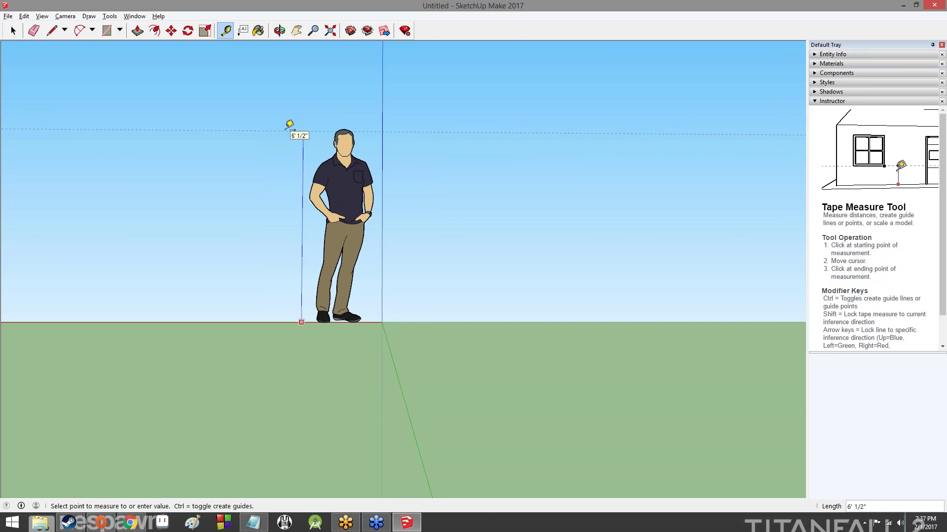
click(275, 152)
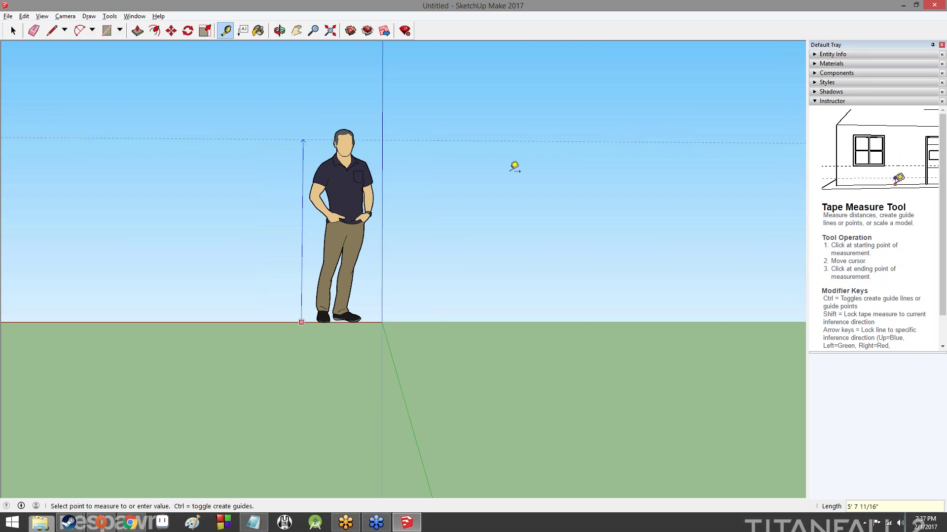
Drop the measurement without a guide and start a text label on the figure's head
key(Escape)
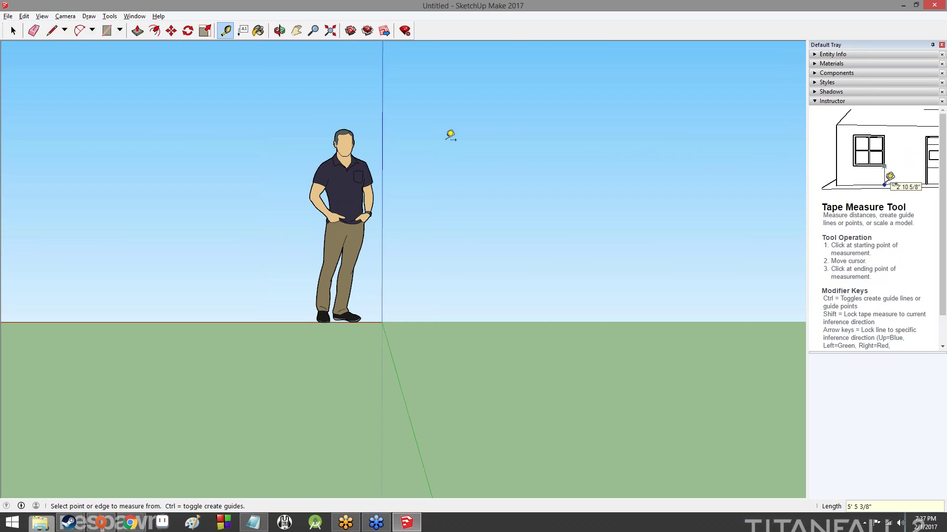
click(242, 31)
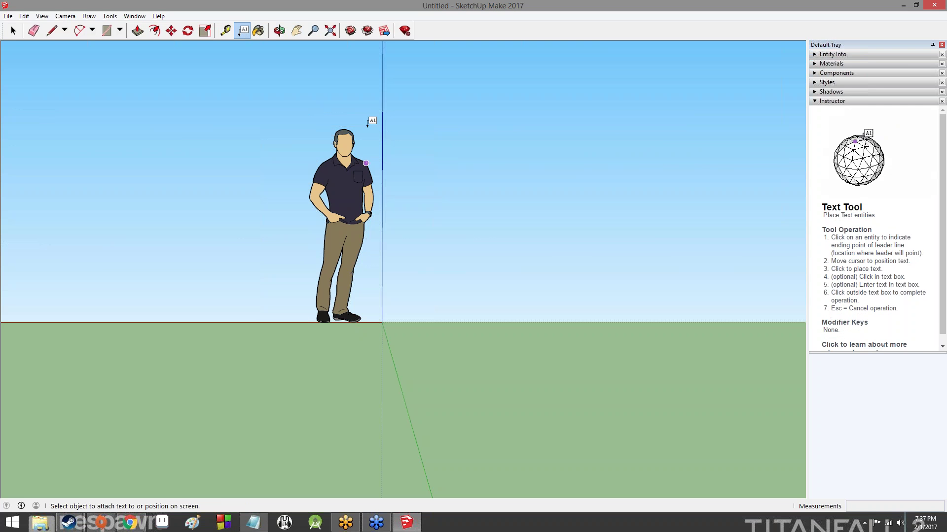
click(345, 142)
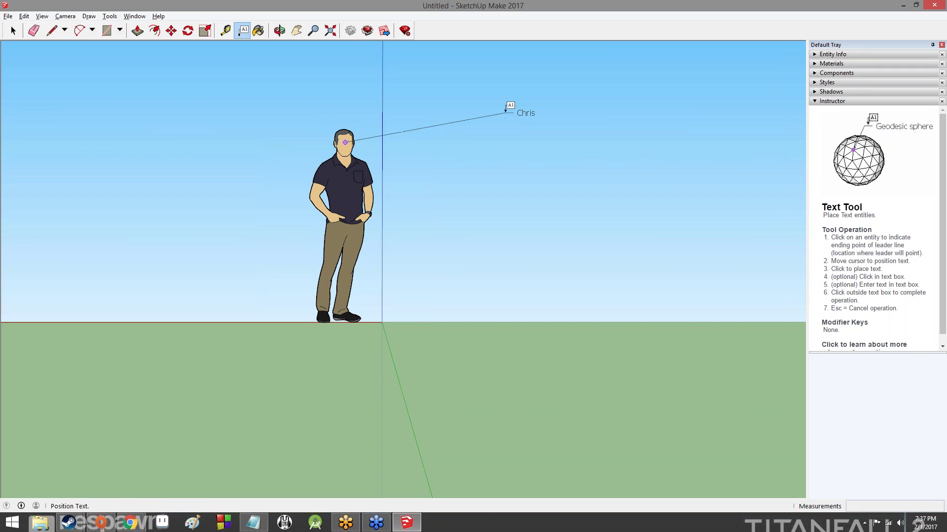
Cancel the pending text label and orbit around the unlabelled figure
key(Escape)
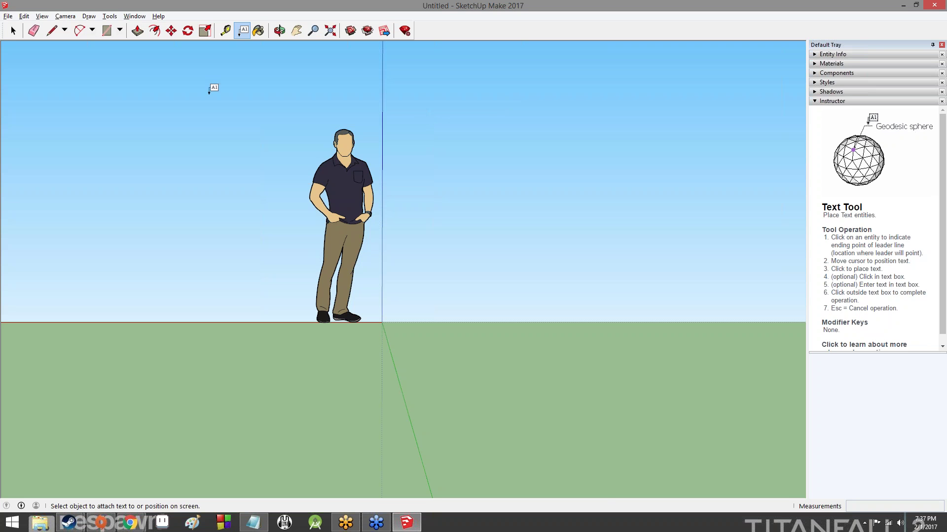
middle_drag(249, 112, 192, 246)
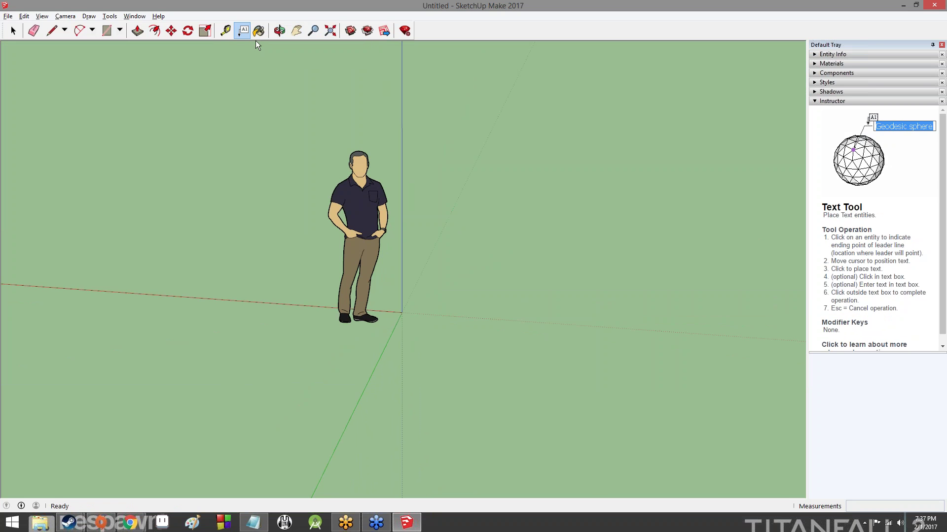
Activate the Paint Bucket with B, collapse the Materials panel, and collapse then re-expand the Instructor
key(b)
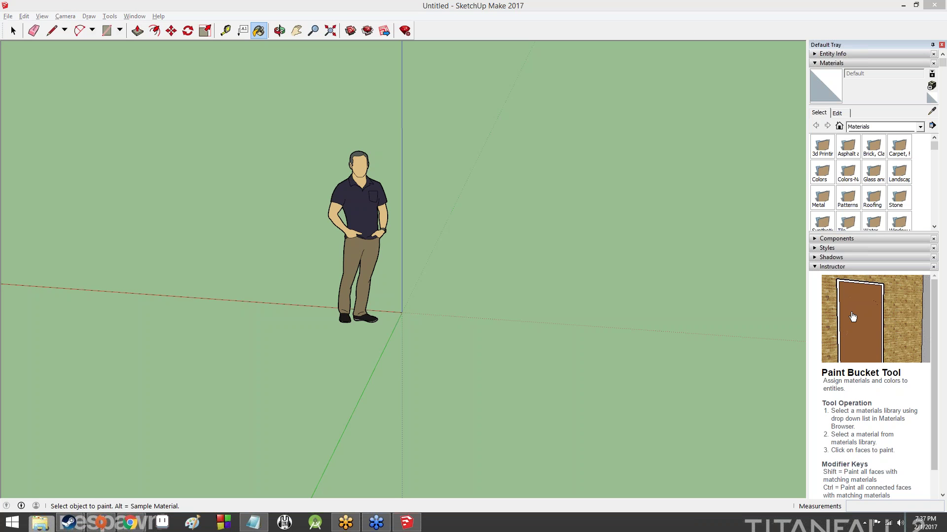
click(815, 64)
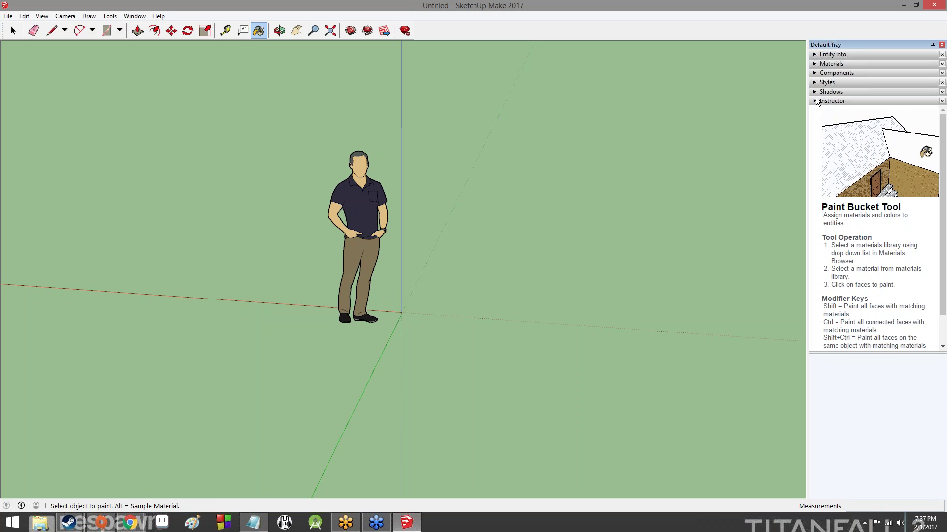
click(816, 101)
click(816, 101)
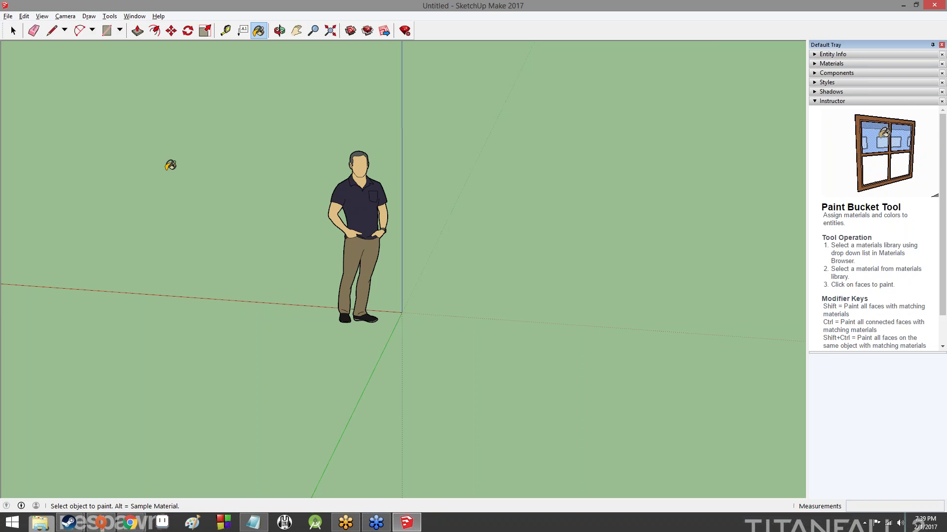
middle_drag(257, 198, 439, 501)
drag(439, 502, 414, 502)
middle_drag(414, 503, 414, 525)
mouse_move(427, 266)
middle_down()
mouse_move(436, 186)
mouse_move(429, 469)
mouse_move(421, 9)
middle_up()
middle_drag(346, 266, 340, 212)
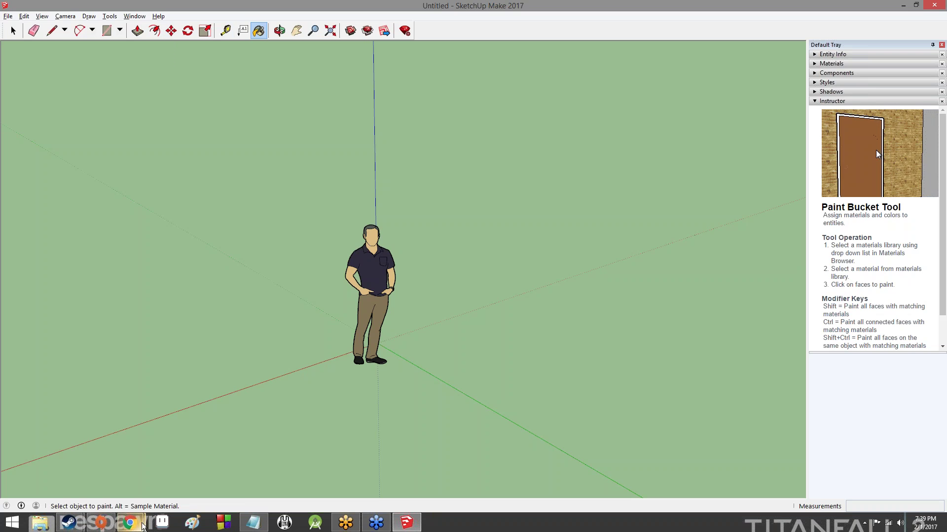
mouse_move(140, 521)
click(164, 490)
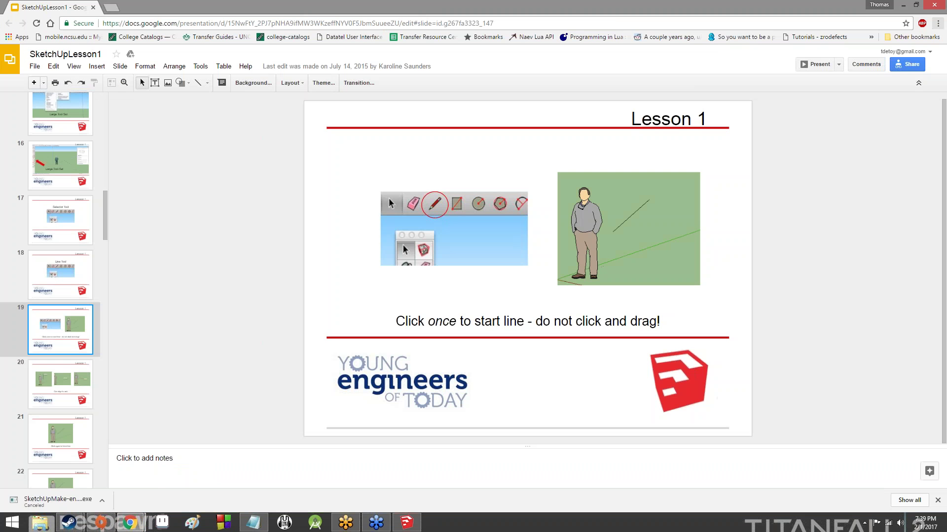
click(49, 370)
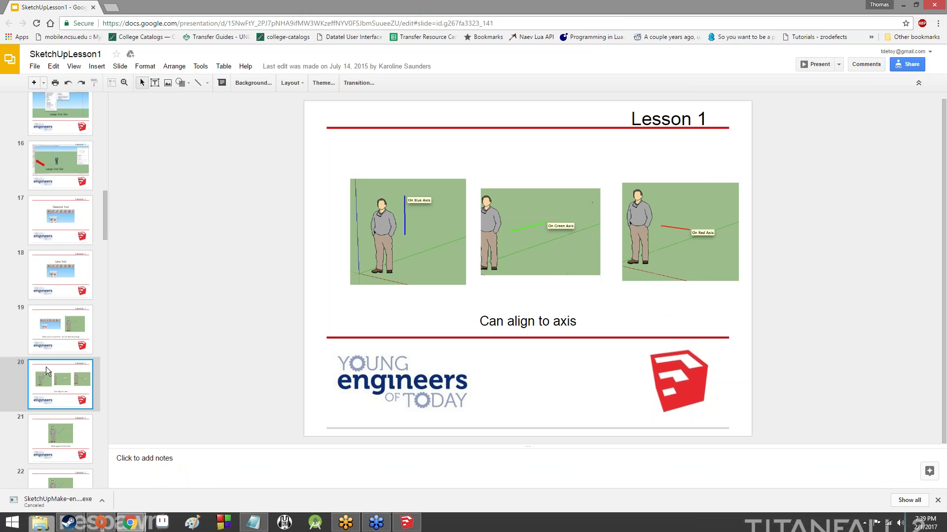
key(Down)
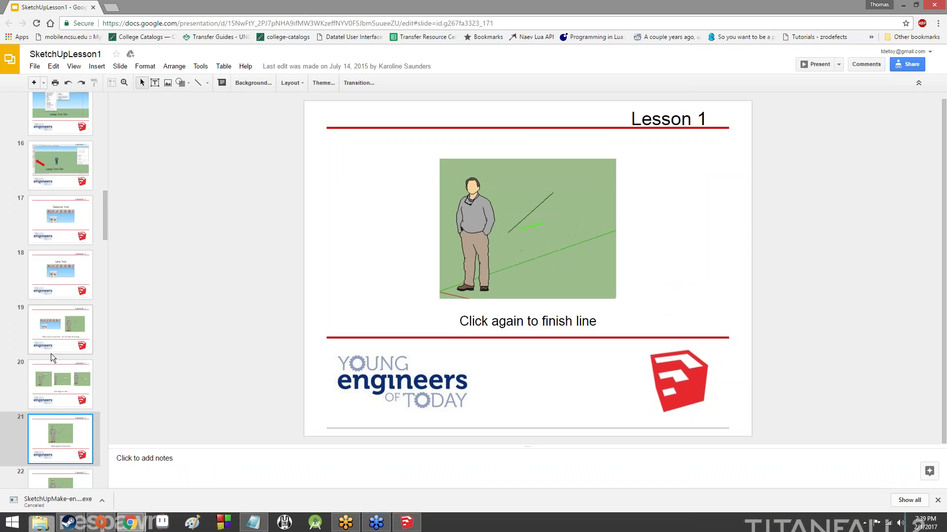
key(Down)
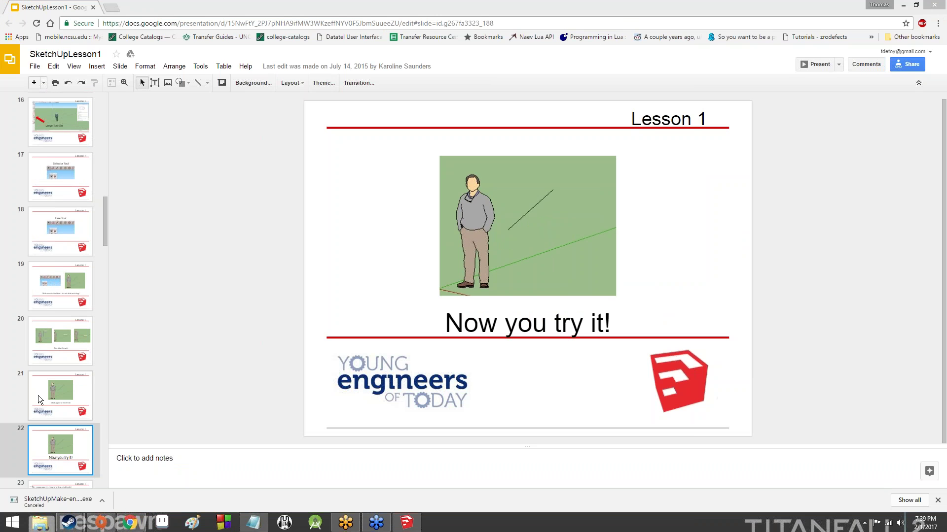
click(50, 389)
scroll(51, 382, down, 5)
click(54, 360)
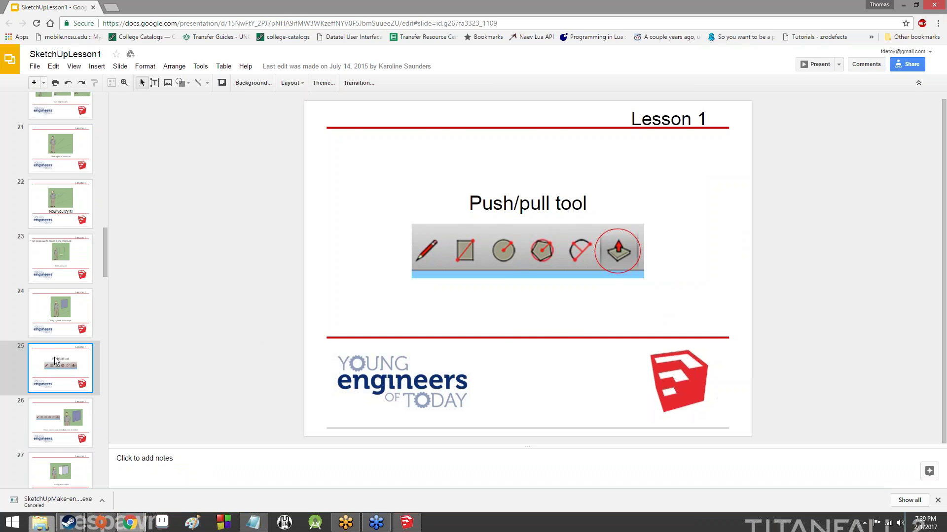
key(Down)
key(Up)
key(Up)
key(Up)
key(Down)
key(Down)
key(Down)
key(Up)
key(Up)
key(Down)
key(Down)
key(Down)
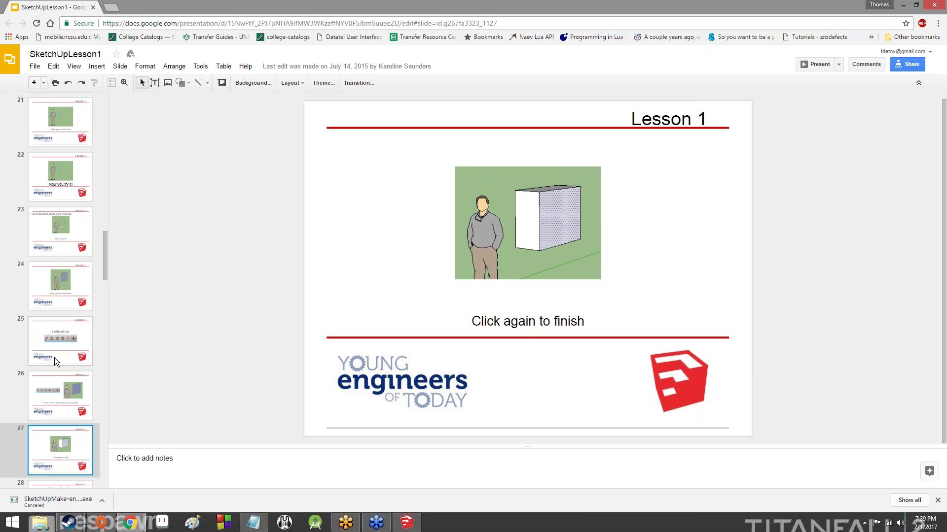
key(Down)
key(Up)
key(Up)
key(Up)
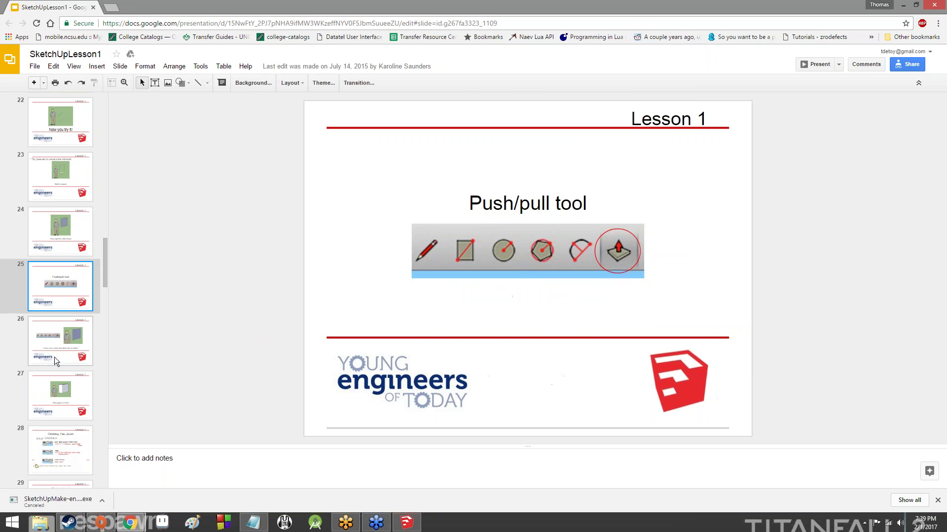
key(alt+Tab)
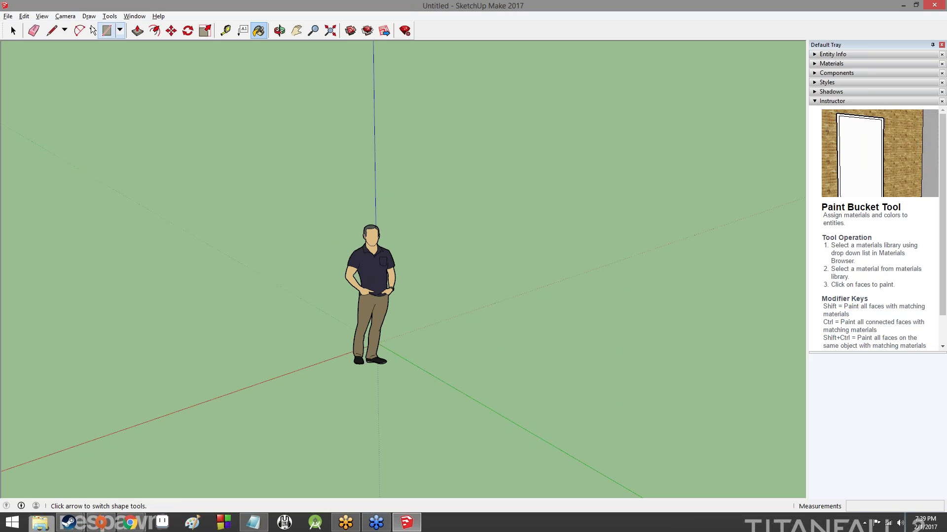
Draw a four-cornered line outline on the ground right of the figure, closing it at the start point
click(51, 31)
middle_drag(302, 168, 491, 315)
click(486, 322)
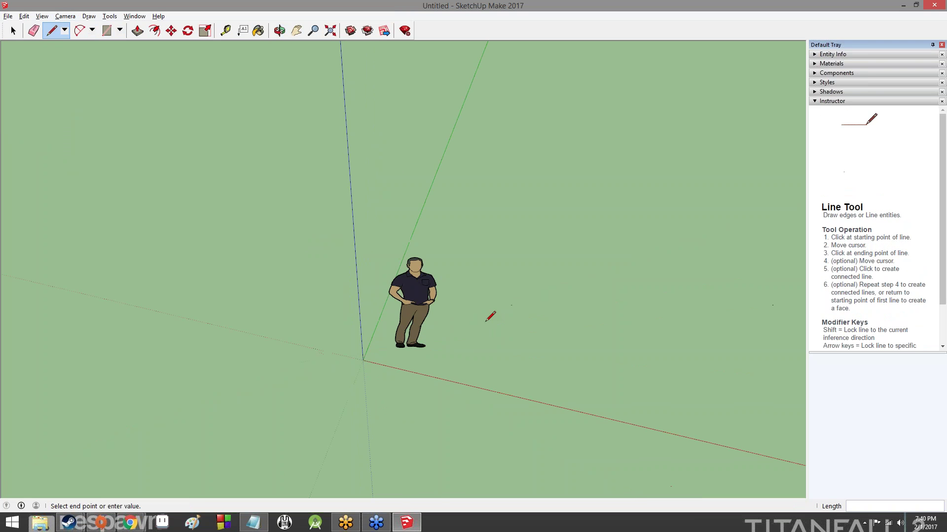
click(512, 216)
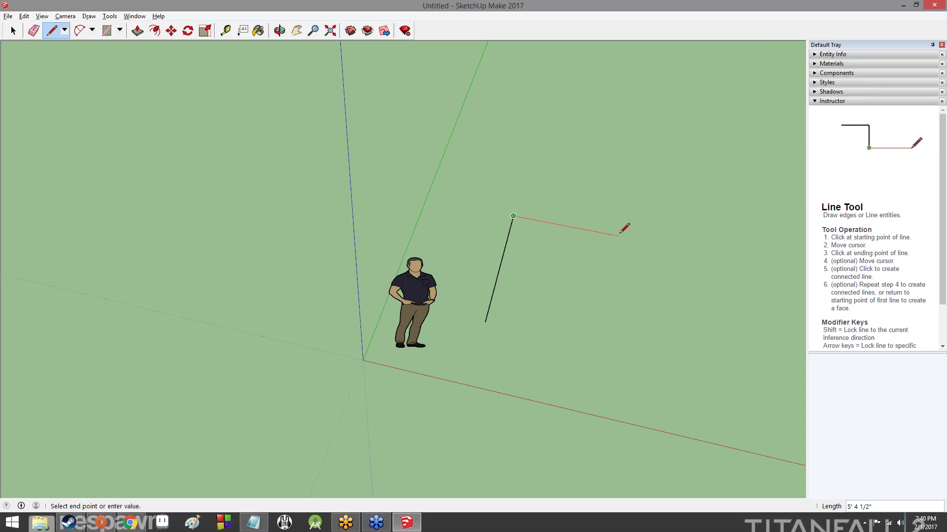
click(619, 236)
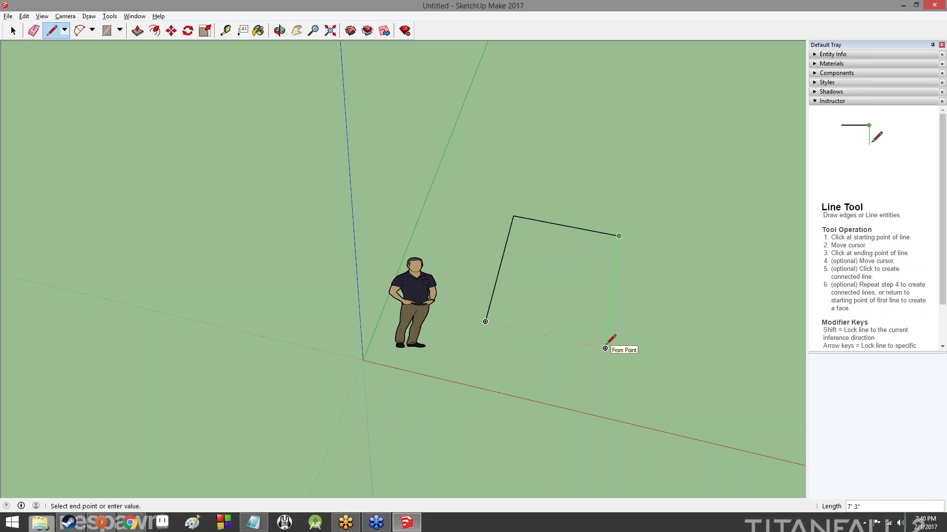
click(605, 348)
click(485, 322)
scroll(625, 236, up, 5)
scroll(607, 235, down, 2)
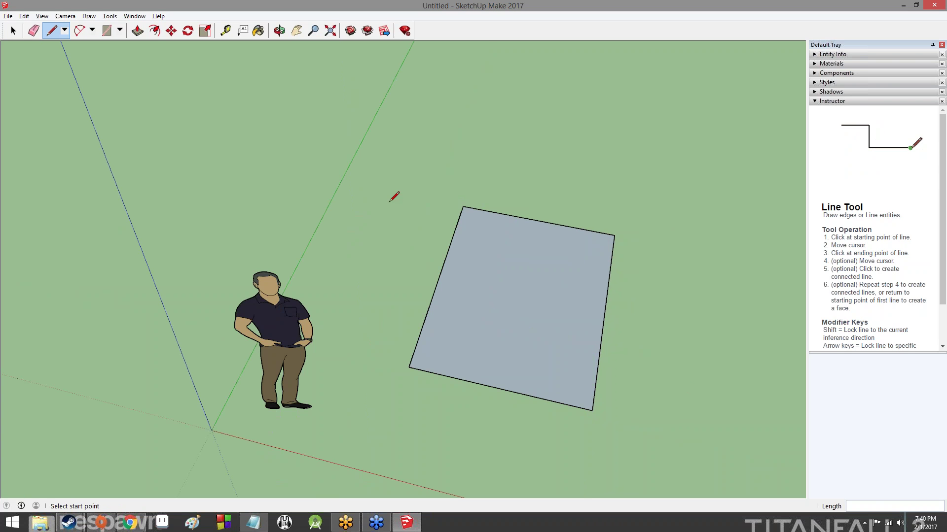
Extrude the square face beside the figure up into a solid box
click(136, 32)
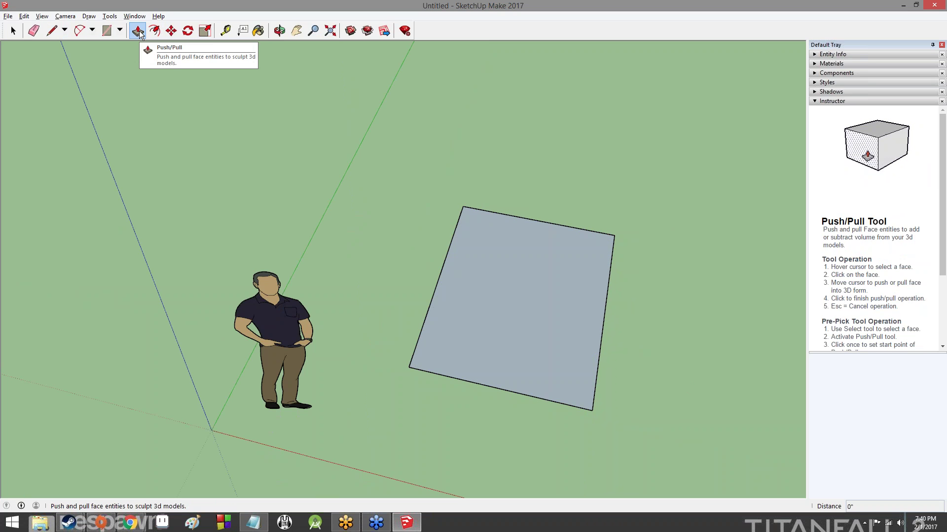
click(518, 282)
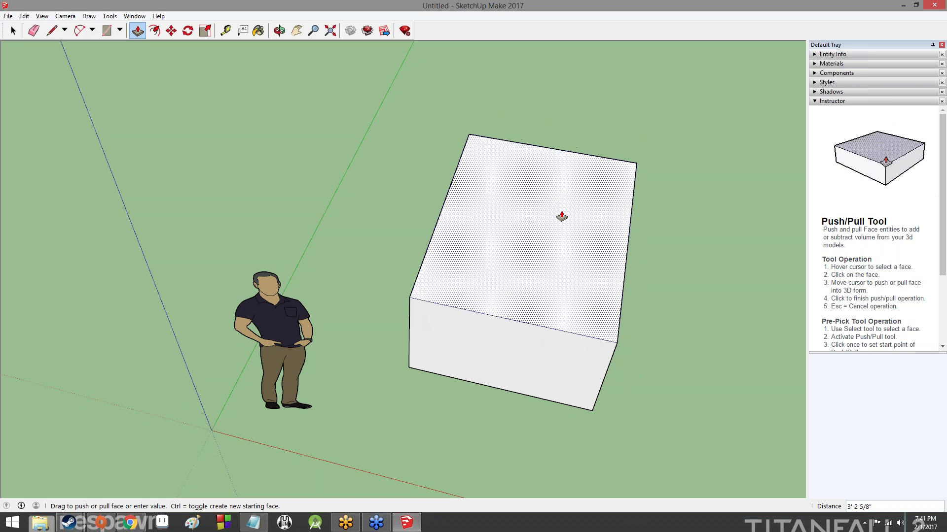
click(561, 186)
middle_drag(561, 168, 613, 232)
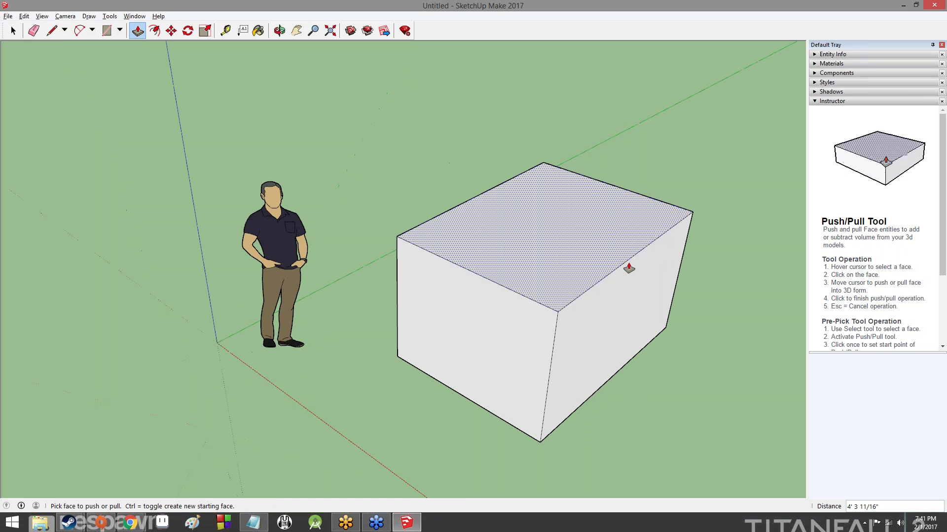
middle_drag(703, 355, 262, 282)
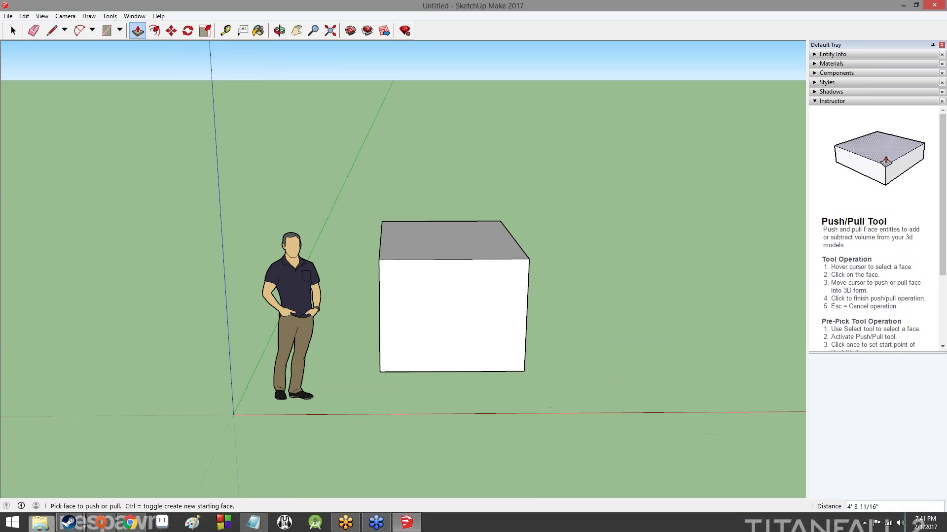
Push the box's front face inward to shorten the box
click(460, 277)
click(491, 294)
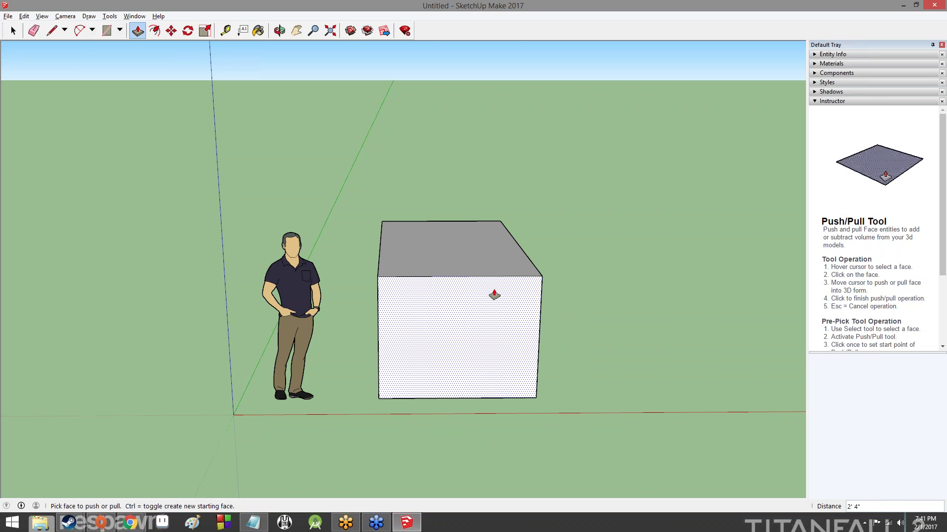
middle_drag(584, 285, 606, 288)
middle_drag(715, 296, 747, 302)
click(409, 346)
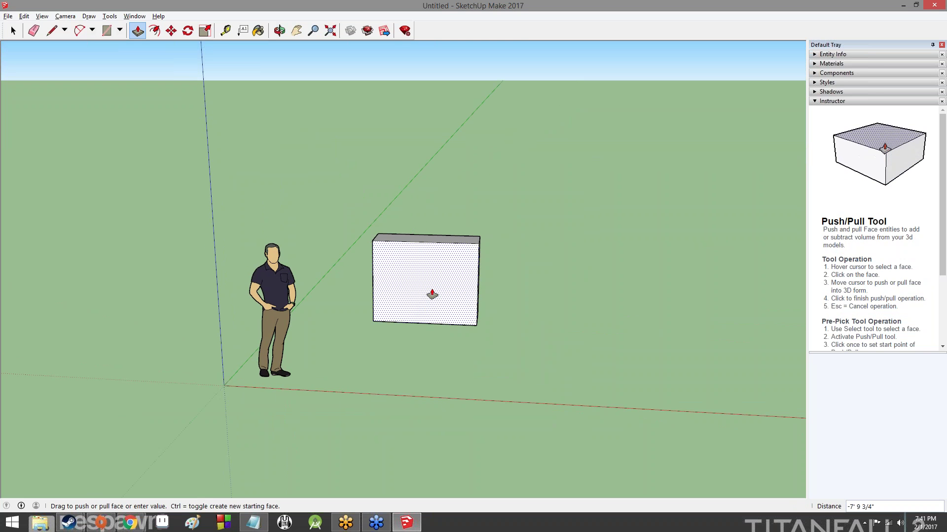
click(423, 321)
middle_drag(422, 321, 391, 401)
click(393, 377)
click(383, 366)
Pull the top face up slightly so the box becomes roughly cube-shaped
middle_drag(319, 367, 452, 255)
click(452, 254)
middle_drag(621, 309, 323, 148)
middle_drag(542, 266, 360, 203)
middle_drag(627, 173, 345, 328)
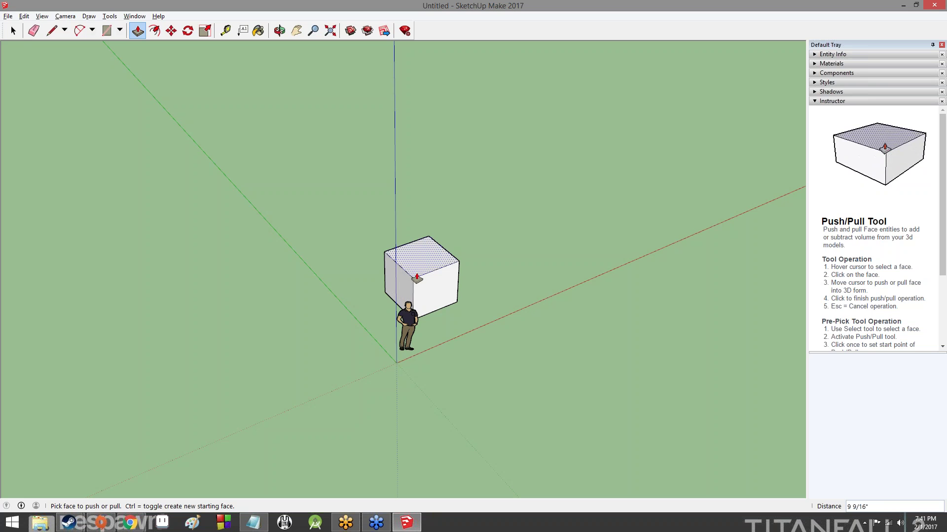
middle_drag(404, 282, 410, 275)
drag(410, 275, 440, 280)
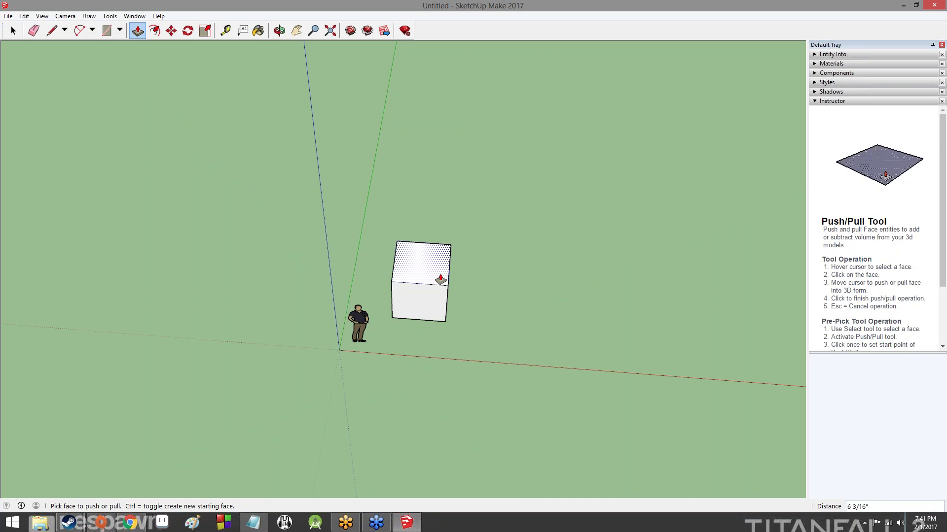
Draw an inner square outline on the cube's top face with the Line tool
click(52, 30)
scroll(446, 266, up, 6)
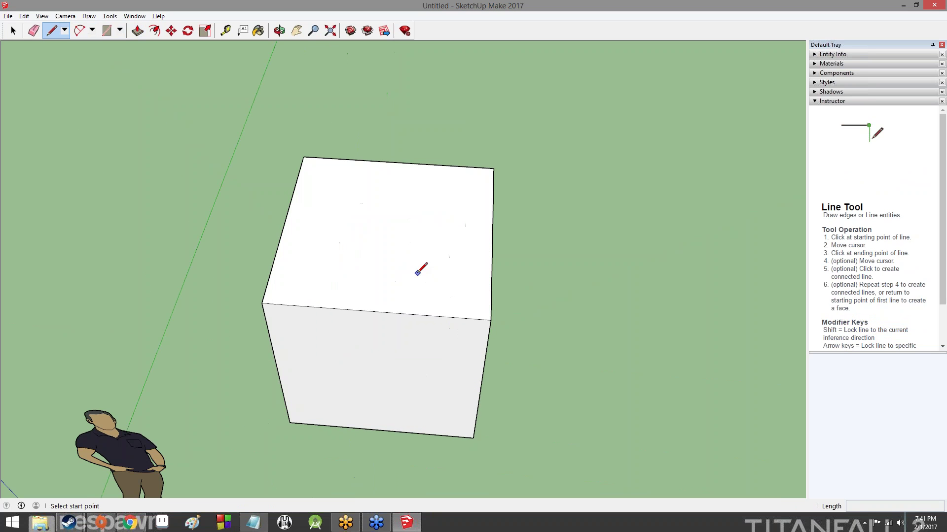
click(417, 273)
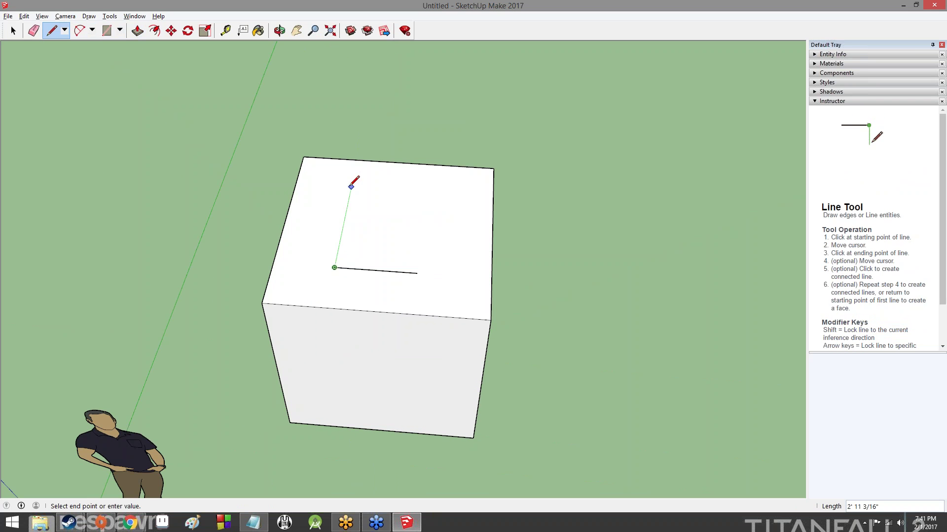
click(350, 192)
click(425, 196)
click(418, 273)
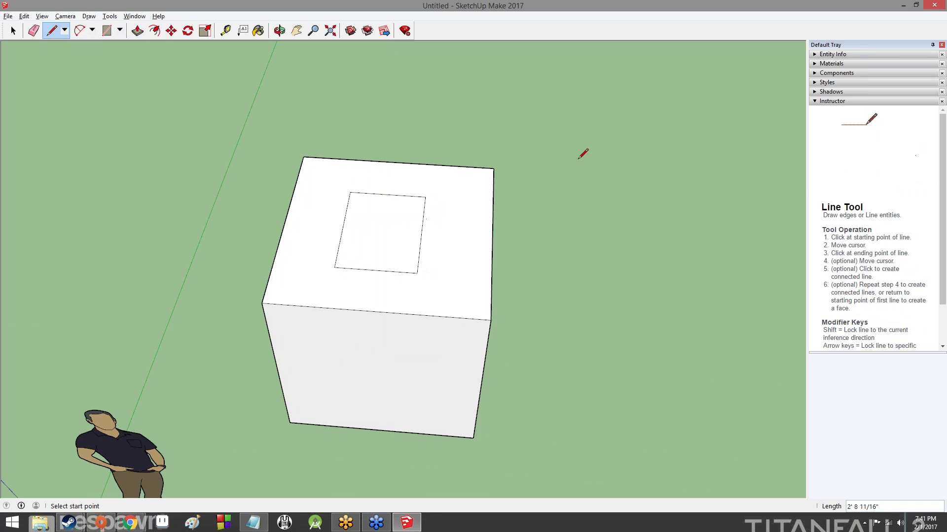
Push the inner square down into the box to form a recessed slot
click(137, 31)
scroll(585, 243, down, 5)
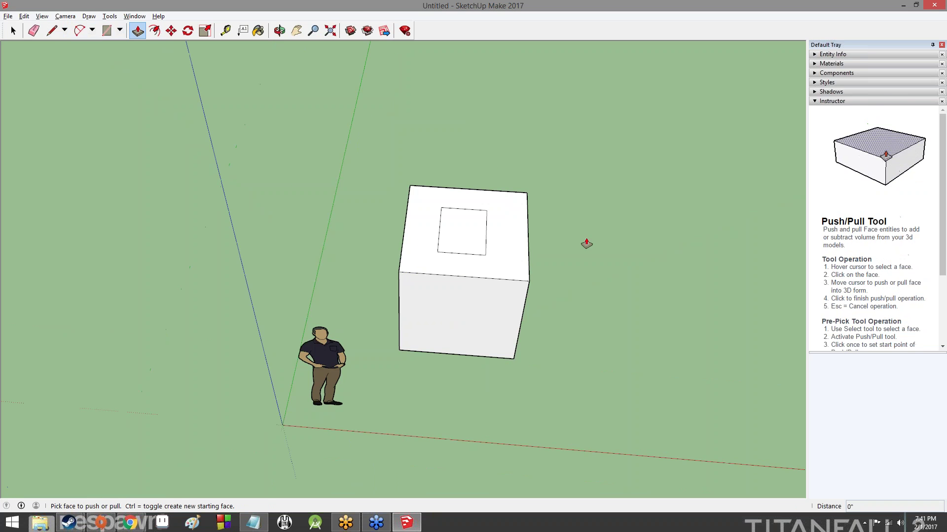
click(504, 238)
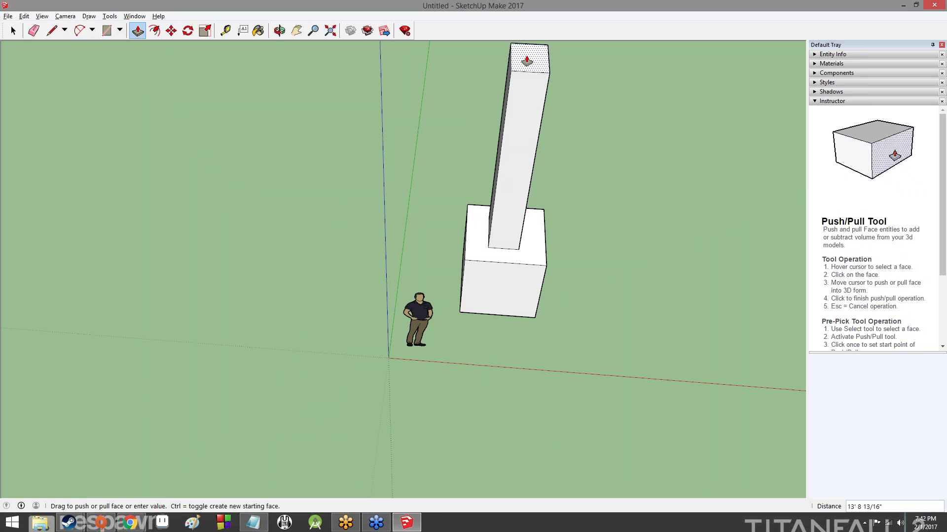
click(502, 260)
middle_drag(674, 116, 513, 188)
click(438, 334)
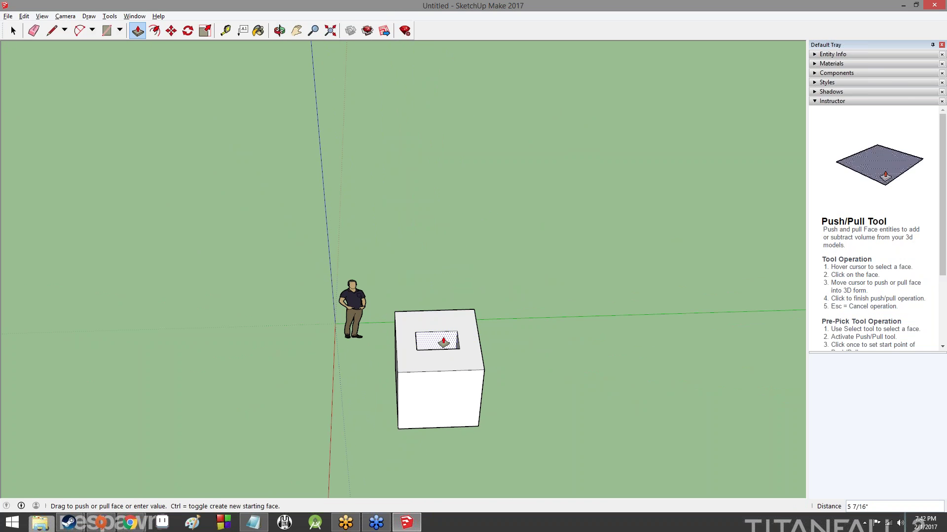
click(440, 353)
Fine-tune the slot's depth with several small Push/Pull adjustments
middle_drag(428, 267, 565, 343)
scroll(567, 345, down, 1)
middle_drag(452, 242, 507, 259)
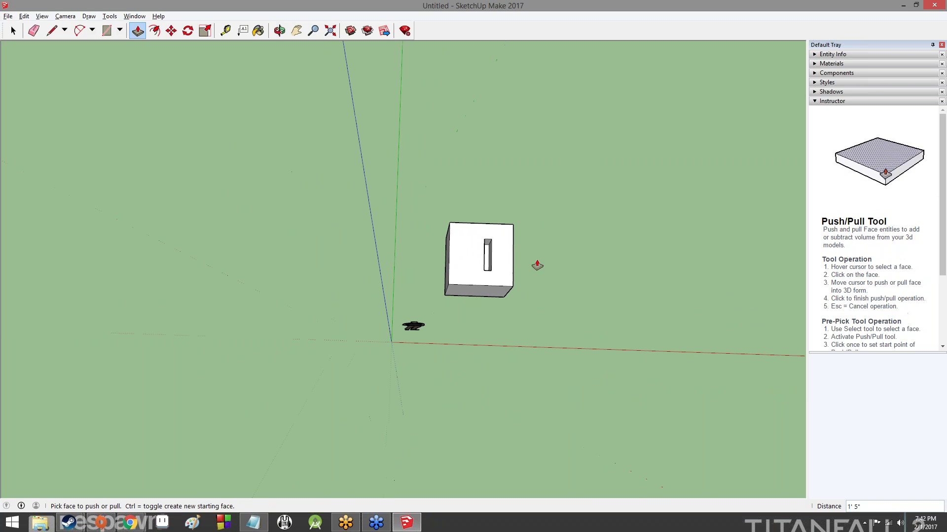
click(487, 245)
click(487, 245)
middle_drag(663, 214, 265, 274)
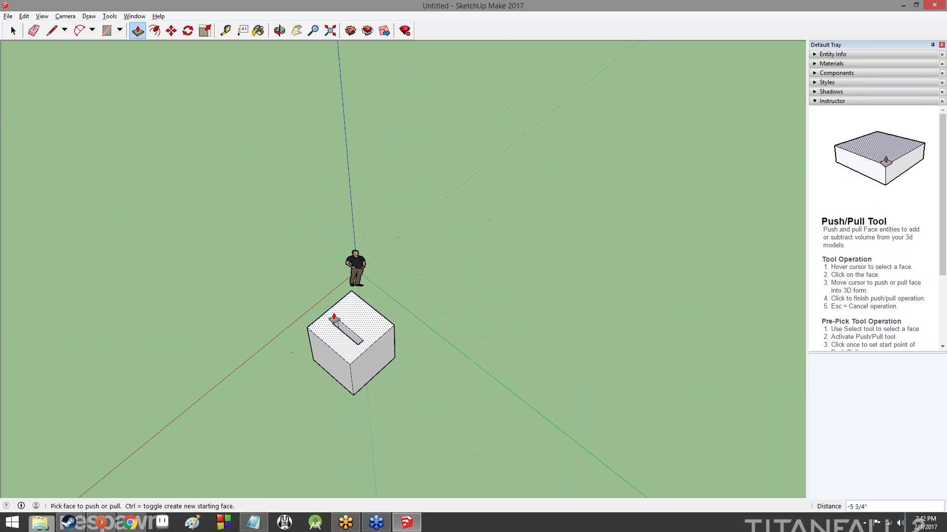
click(336, 325)
click(332, 323)
middle_drag(401, 292, 486, 295)
click(486, 297)
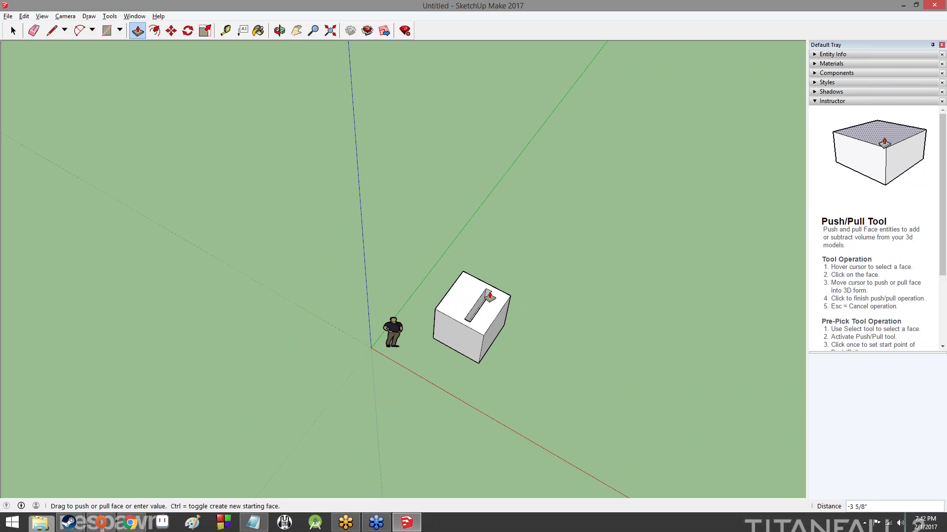
click(489, 296)
Deepen the box's opening by pushing its bottom face further down
middle_drag(634, 281, 436, 353)
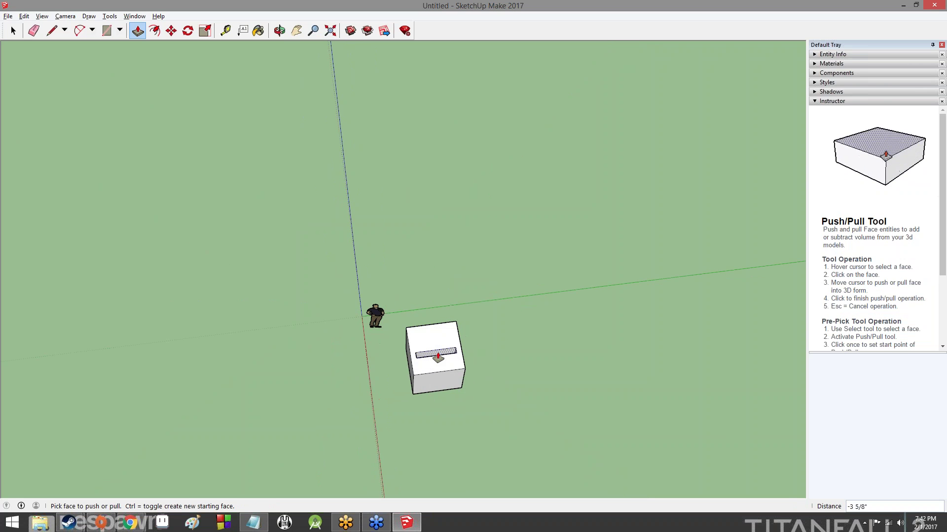
click(438, 355)
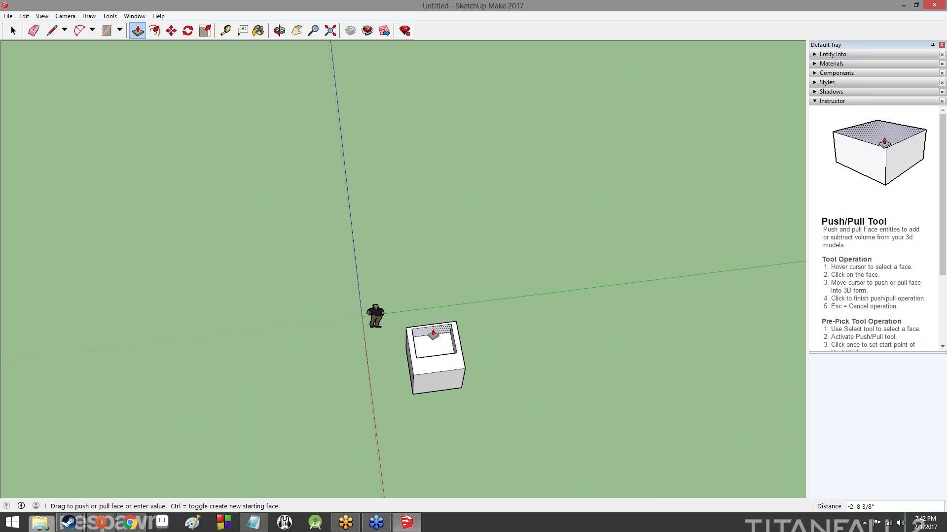
click(432, 338)
middle_drag(432, 337, 644, 343)
middle_drag(468, 295, 592, 306)
click(432, 210)
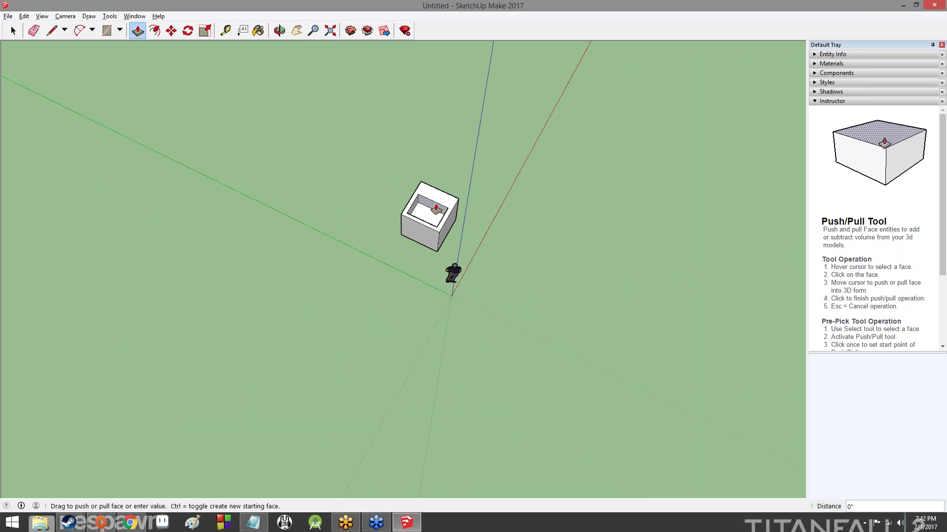
click(439, 205)
middle_drag(593, 249, 106, 261)
middle_drag(381, 295, 441, 322)
Pull the top rim upward to make a tall open-topped box
key(p)
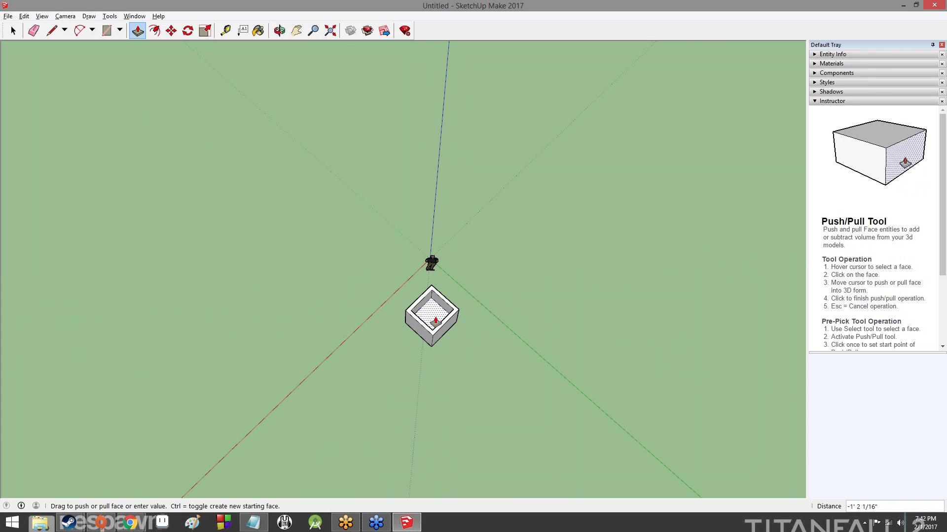
middle_drag(434, 326, 513, 450)
scroll(434, 313, up, 8)
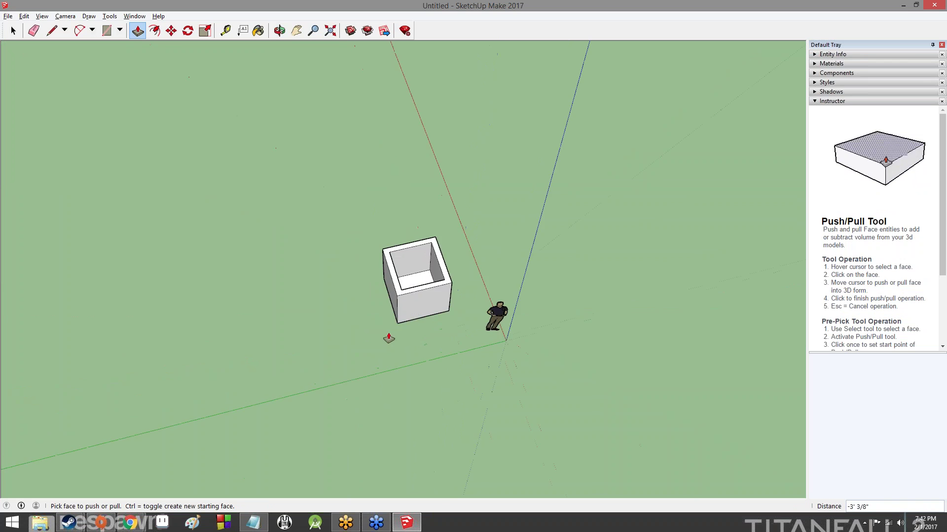
scroll(414, 207, up, 3)
scroll(417, 197, down, 8)
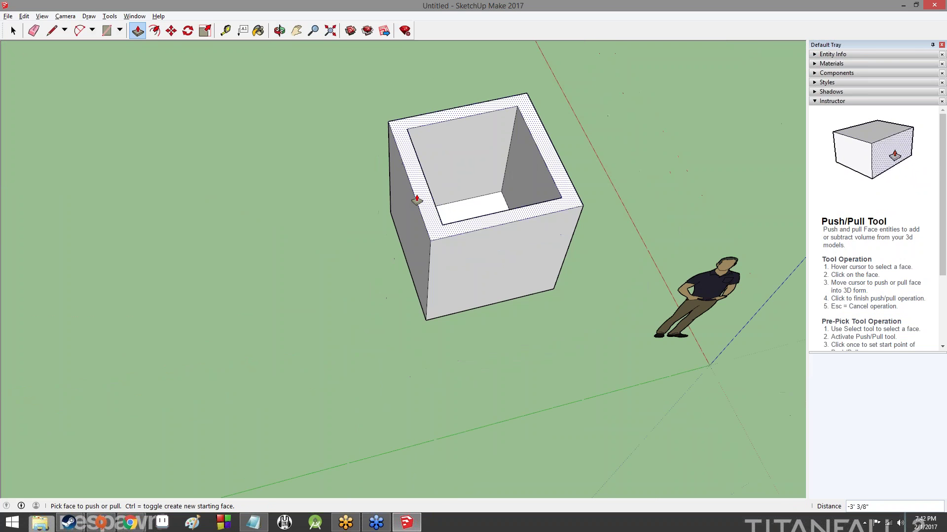
click(416, 196)
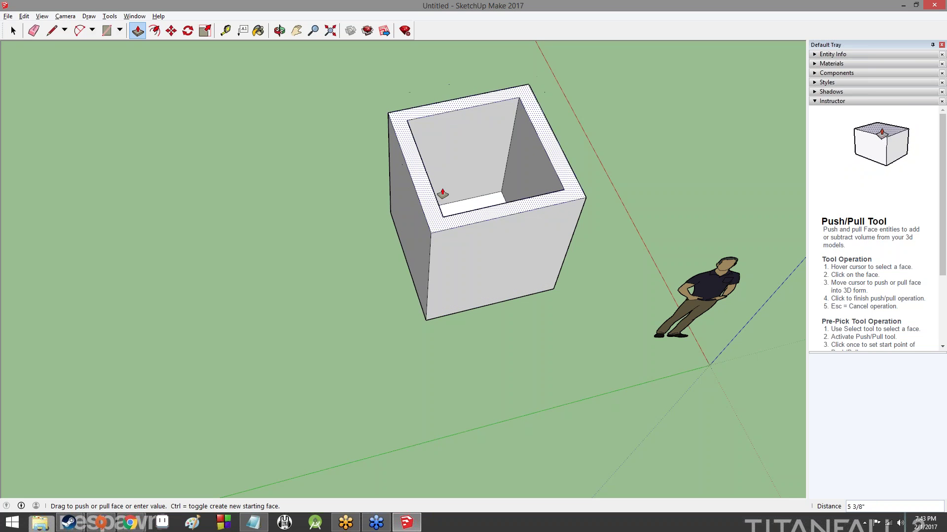
click(444, 196)
middle_drag(662, 193, 385, 213)
In the lesson slides, fix slide 28's title from 'Orbitting' to 'Orbiting'
key(alt+Tab)
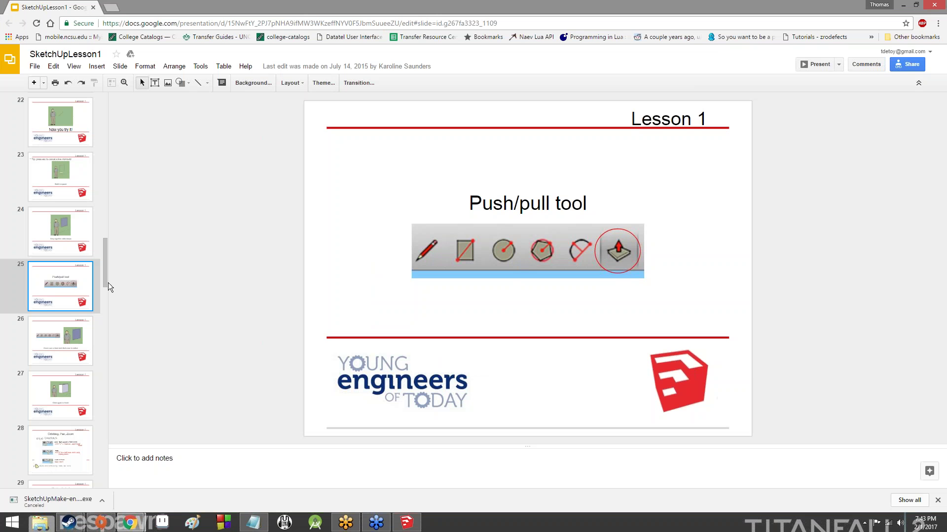
click(75, 336)
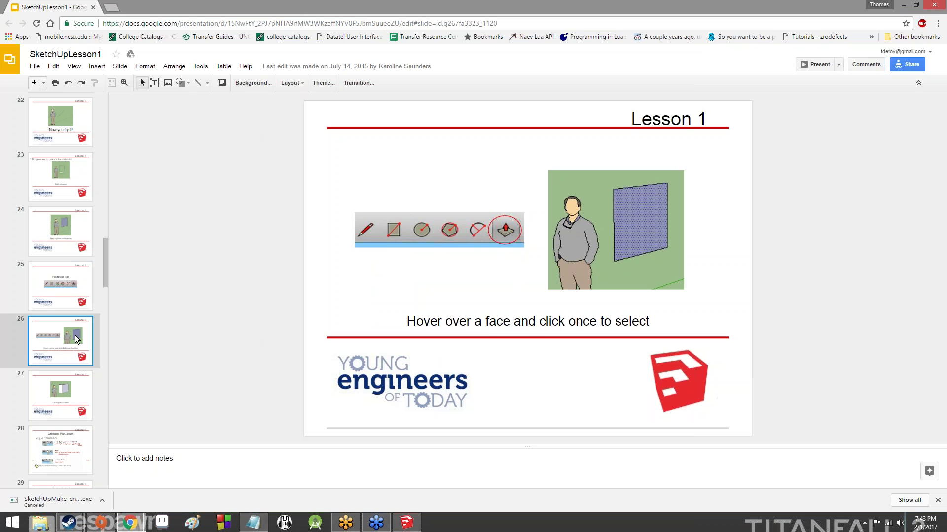
key(Down)
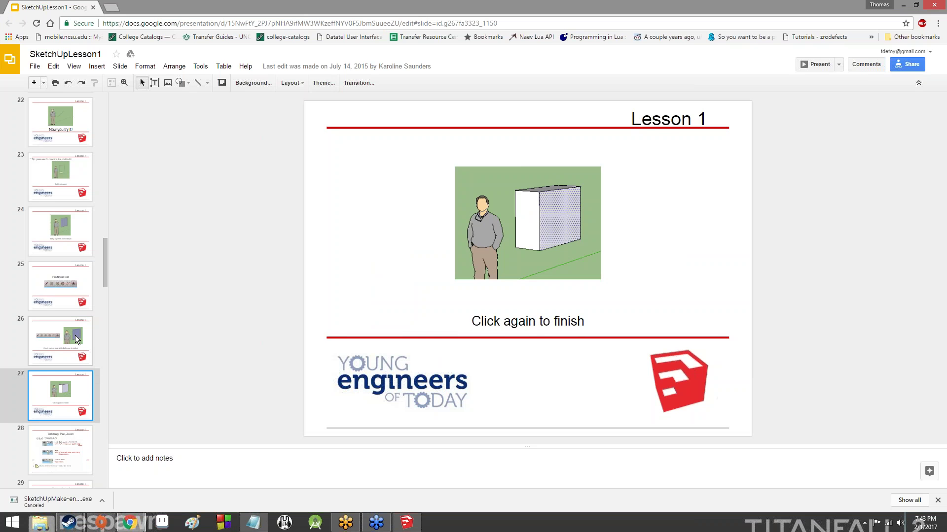
key(Down)
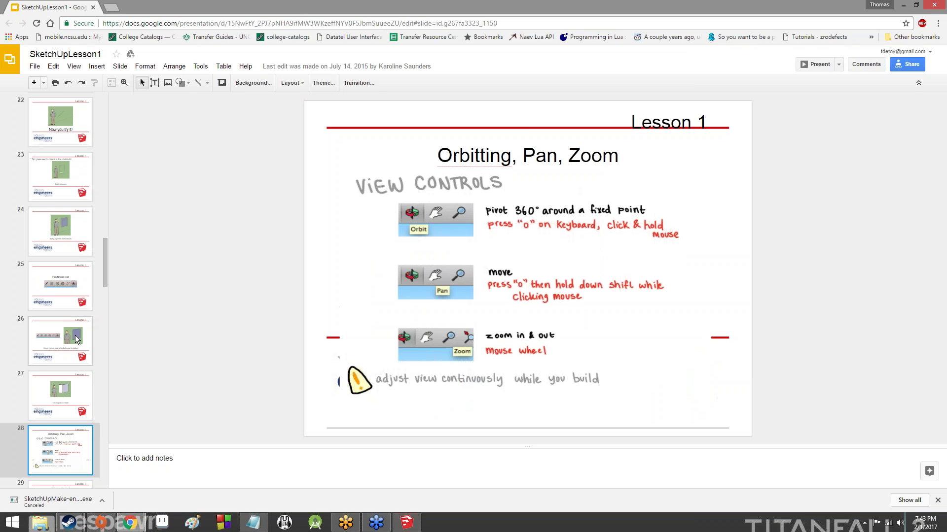
click(496, 157)
key(BackSpace)
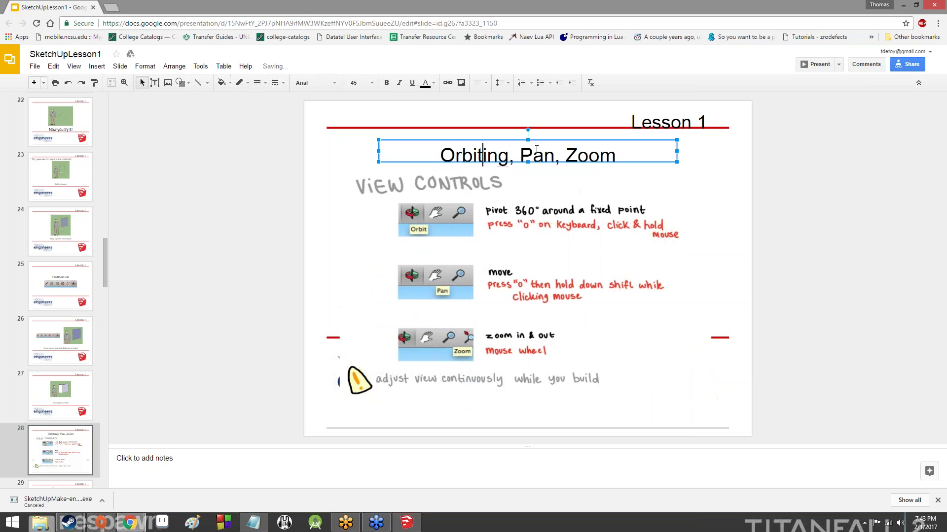
click(198, 263)
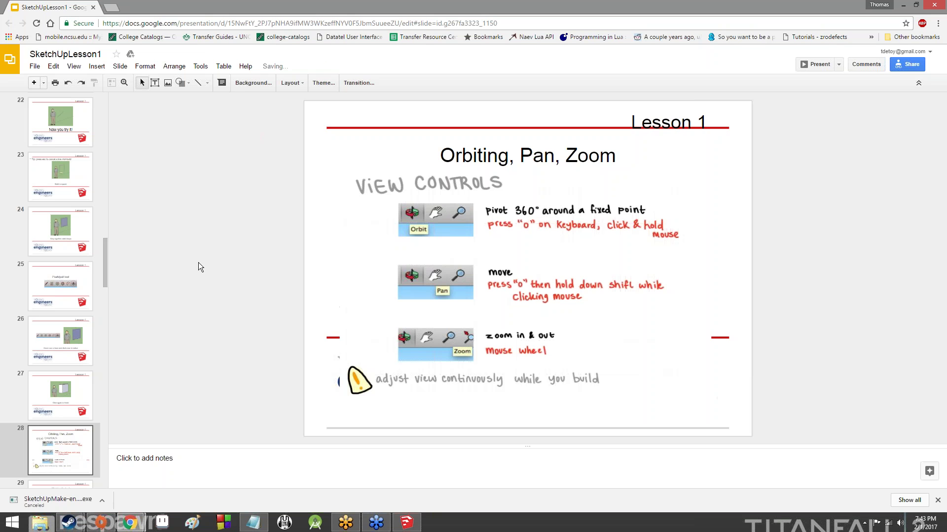
Move on to slide 29, 'Rectangle tool', then go back to SketchUp
key(Down)
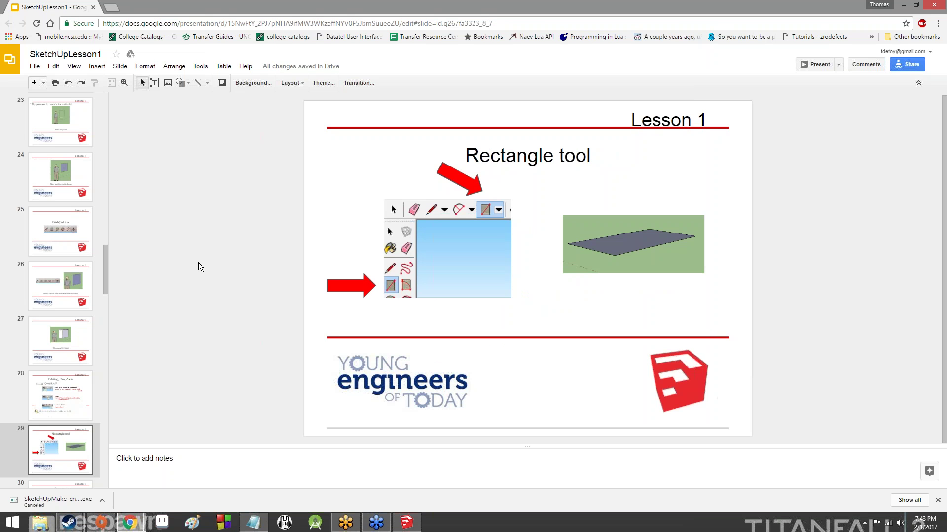
key(Down)
key(Up)
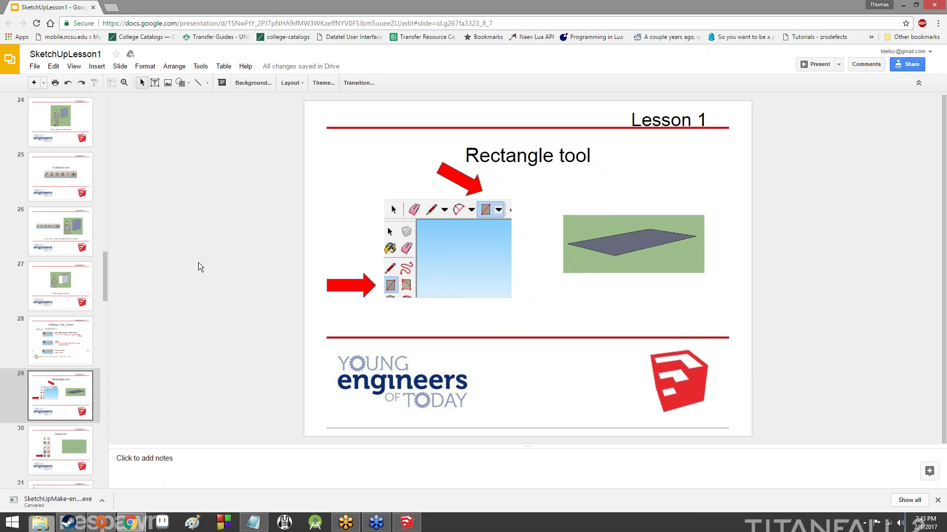
key(alt+Tab)
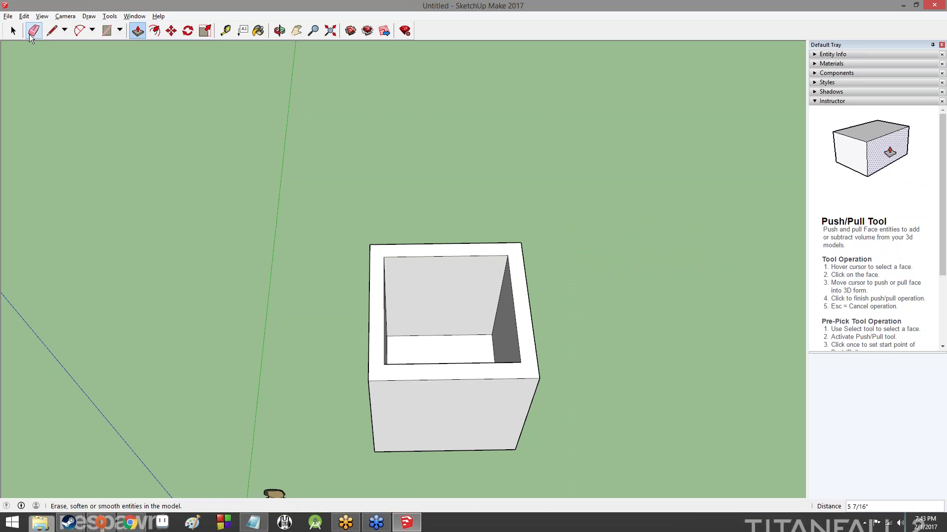
Draw a rectangle on the ground beside the hollow box
click(119, 30)
click(123, 46)
click(572, 232)
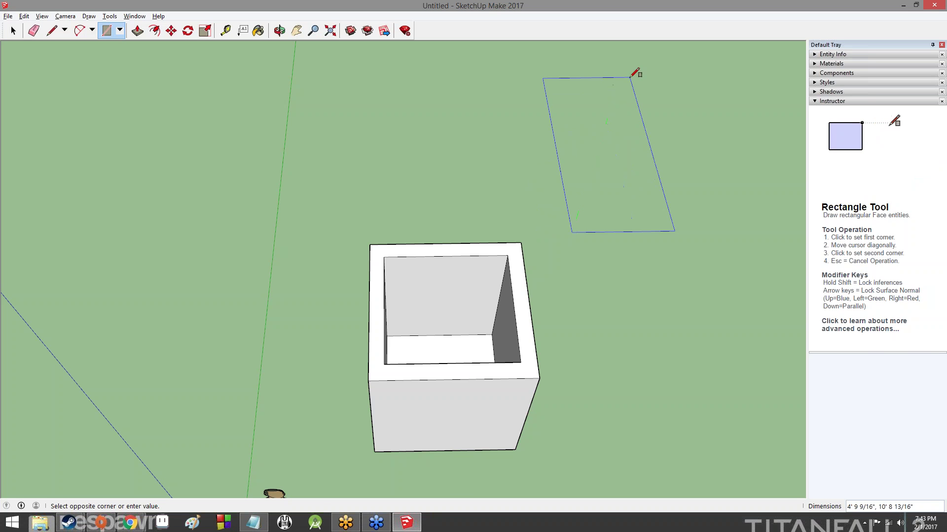
middle_drag(633, 79, 537, 193)
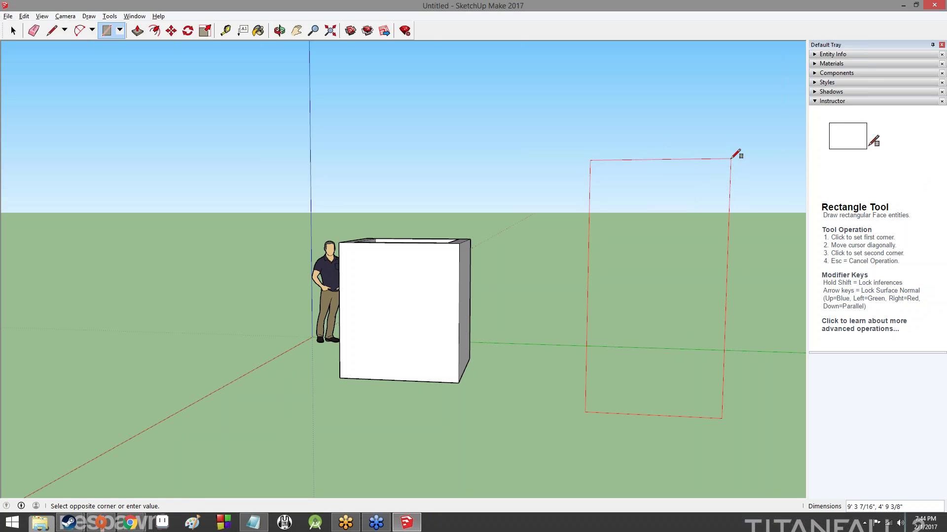
middle_drag(731, 159, 761, 178)
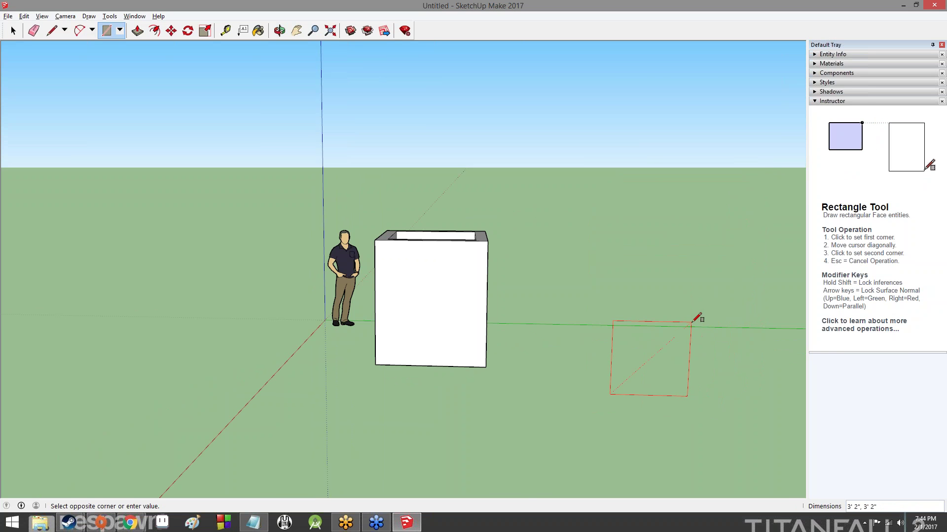
click(693, 322)
middle_drag(750, 268, 247, 256)
Extrude the rectangle into a low box and stretch its side face outward
click(139, 31)
click(236, 375)
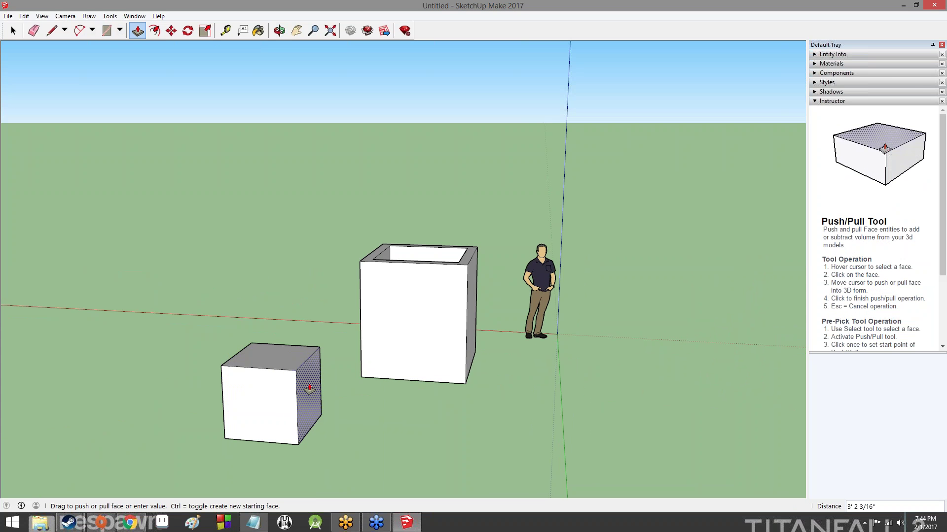
click(306, 387)
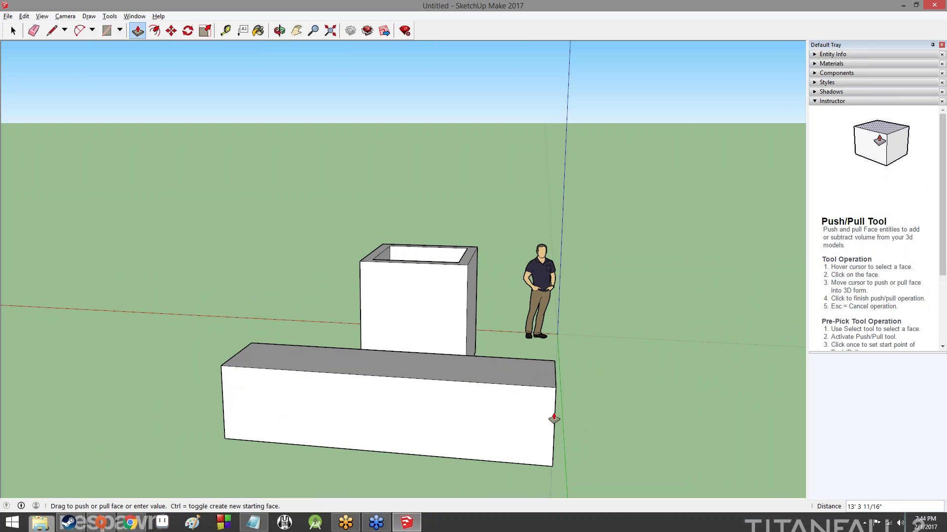
click(555, 419)
middle_drag(725, 296, 327, 238)
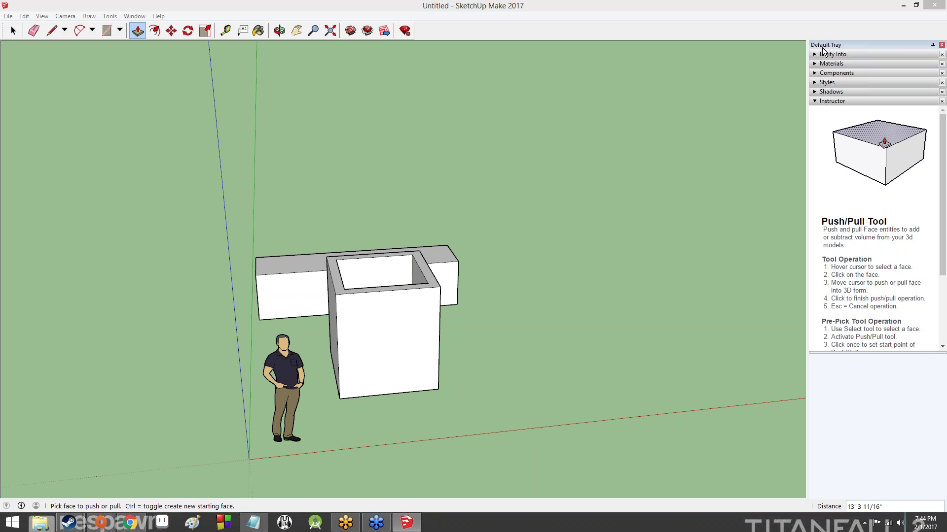
Review slide 30 on the Circle tool in the lesson slides
key(o)
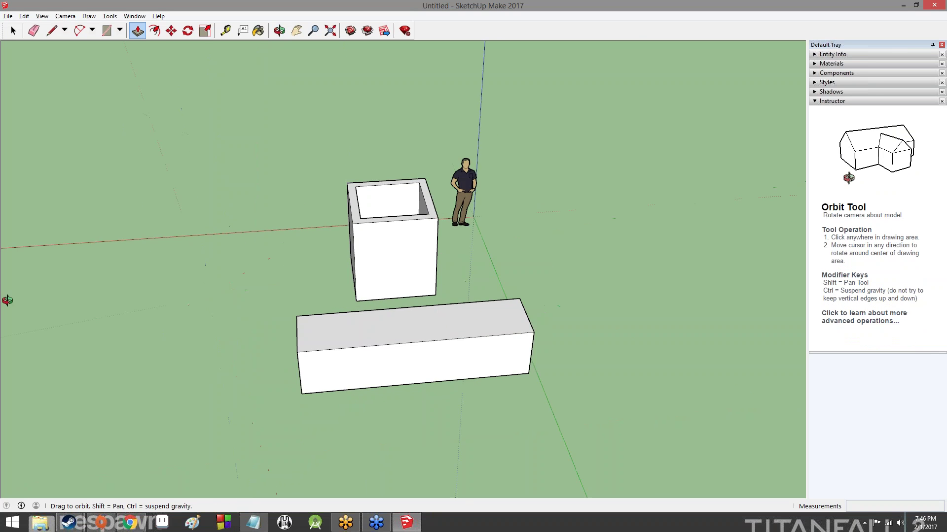
drag(6, 298, 565, 316)
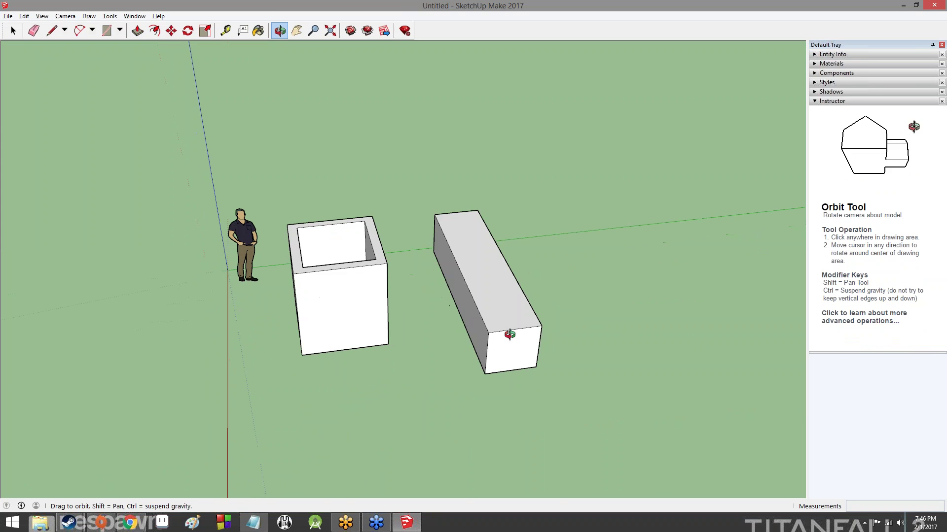
key(p)
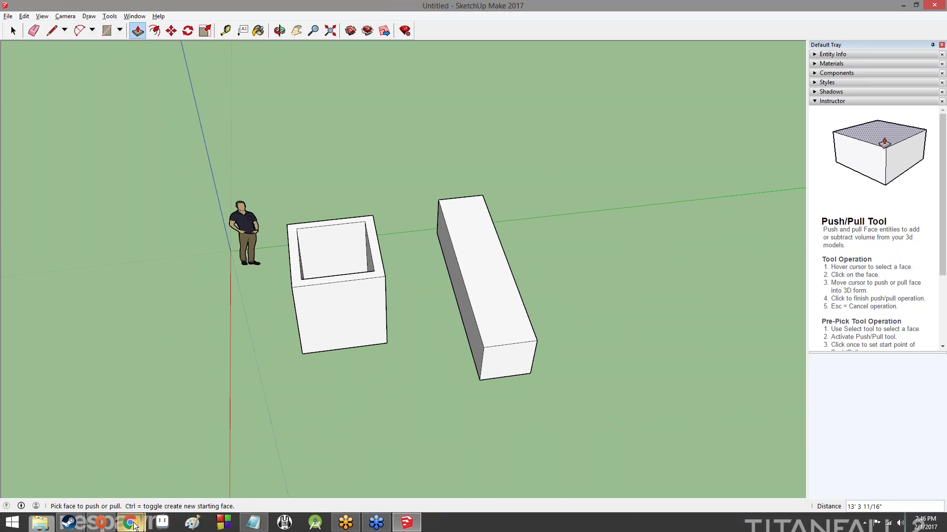
mouse_move(130, 522)
click(175, 496)
click(66, 360)
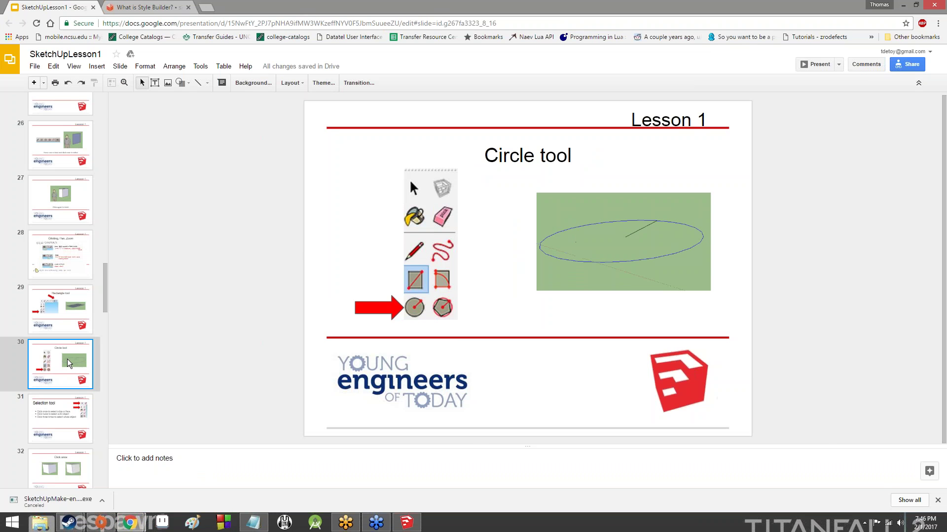
click(407, 522)
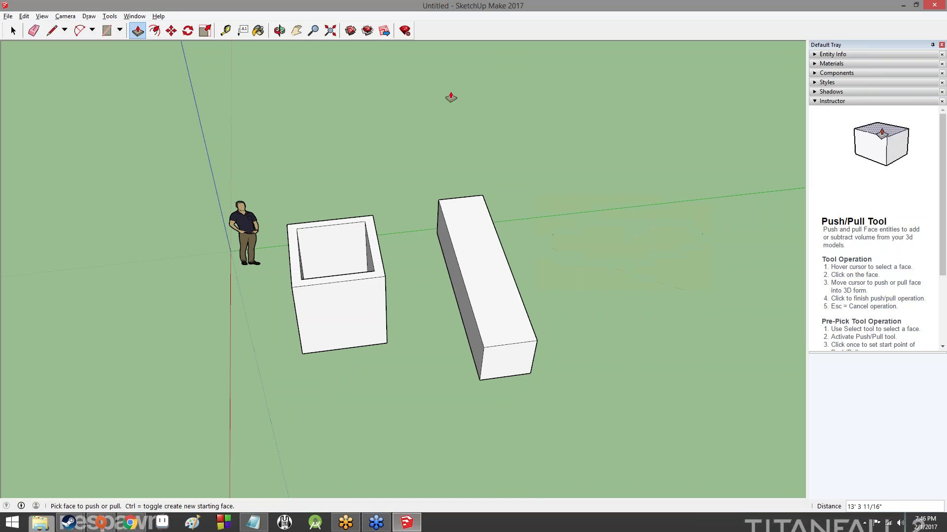
Draw a circle on the ground next to the long box
click(120, 31)
click(124, 70)
click(573, 258)
click(608, 288)
middle_drag(705, 257, 542, 345)
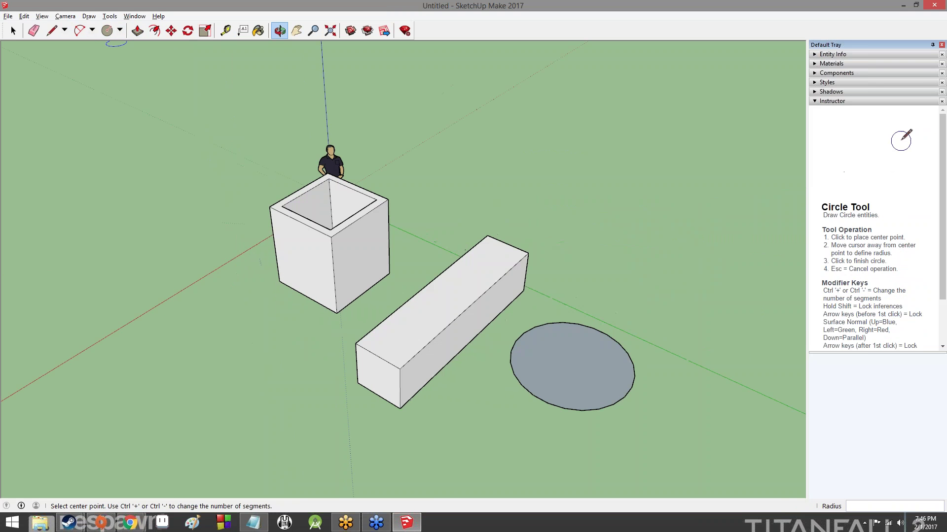
Extrude the circle into a tall cylinder and adjust its height
key(p)
click(552, 361)
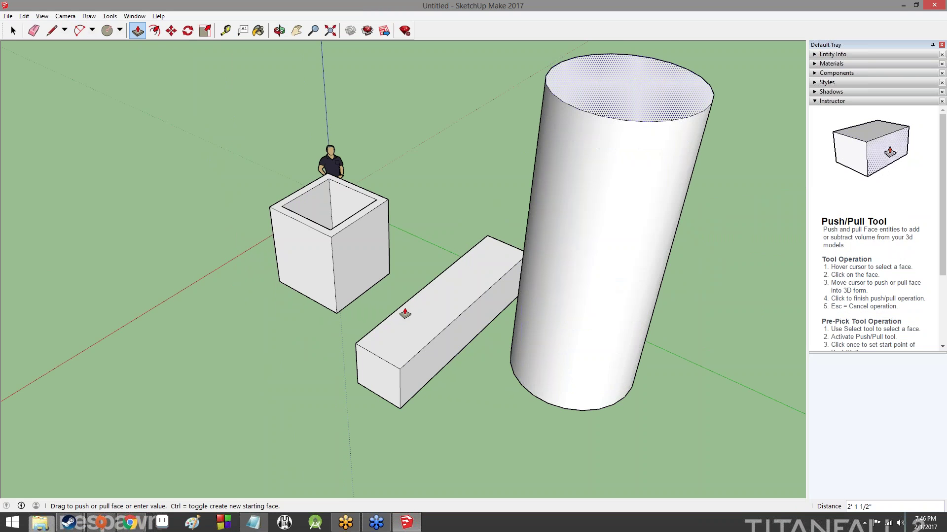
click(602, 195)
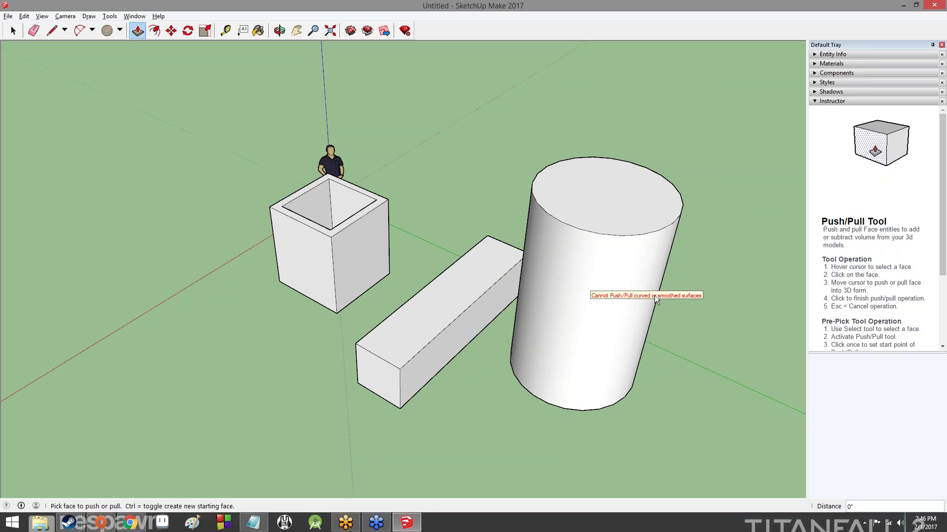
middle_drag(519, 303, 420, 284)
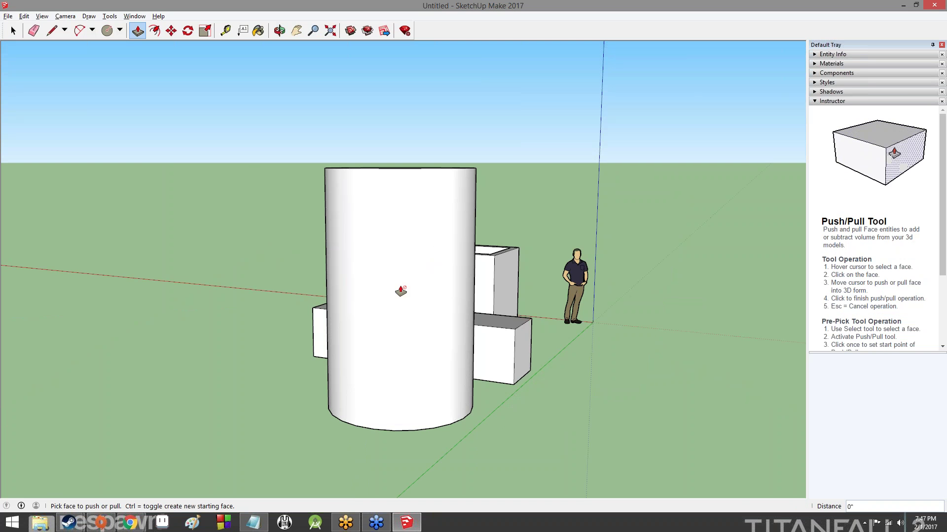
middle_drag(332, 271, 523, 316)
middle_drag(490, 184, 621, 478)
scroll(484, 302, down, 3)
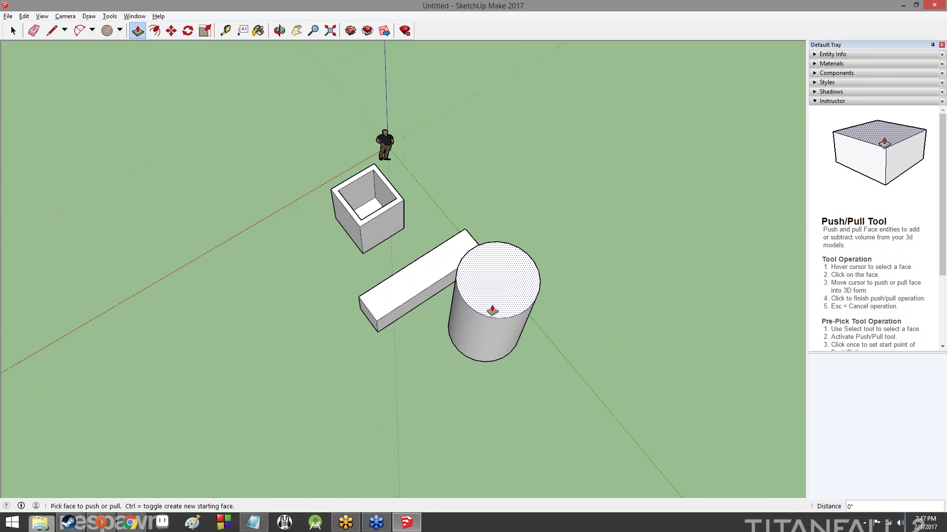
drag(490, 291, 436, 281)
middle_drag(616, 370, 547, 326)
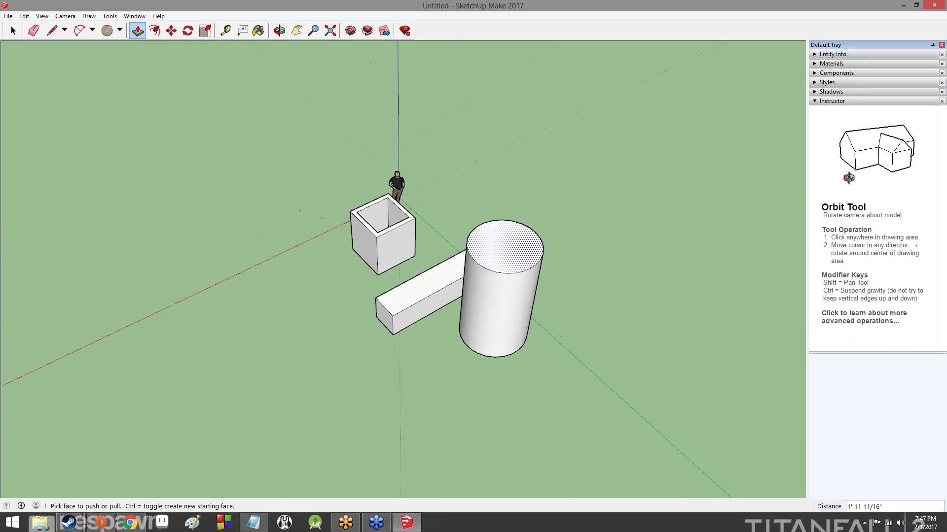
Try moving the long box's top face, then cancel the move
click(171, 30)
click(419, 306)
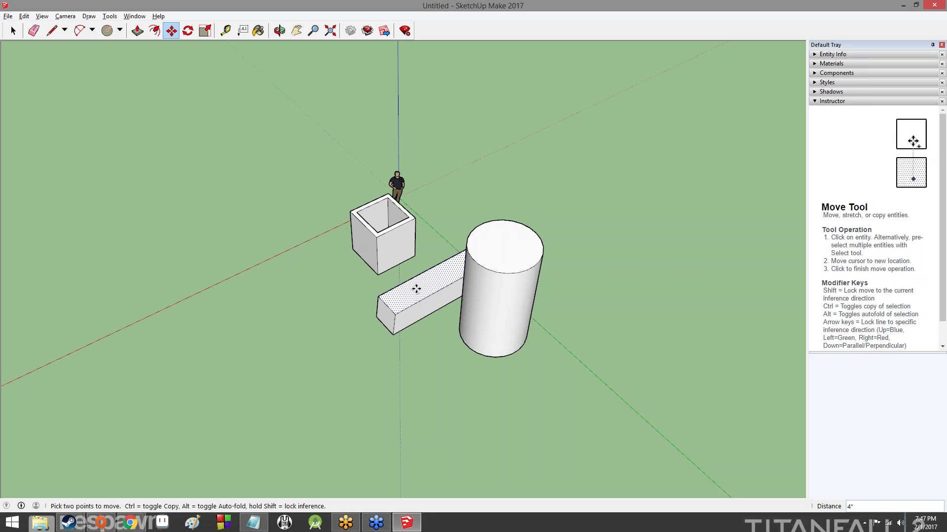
click(414, 290)
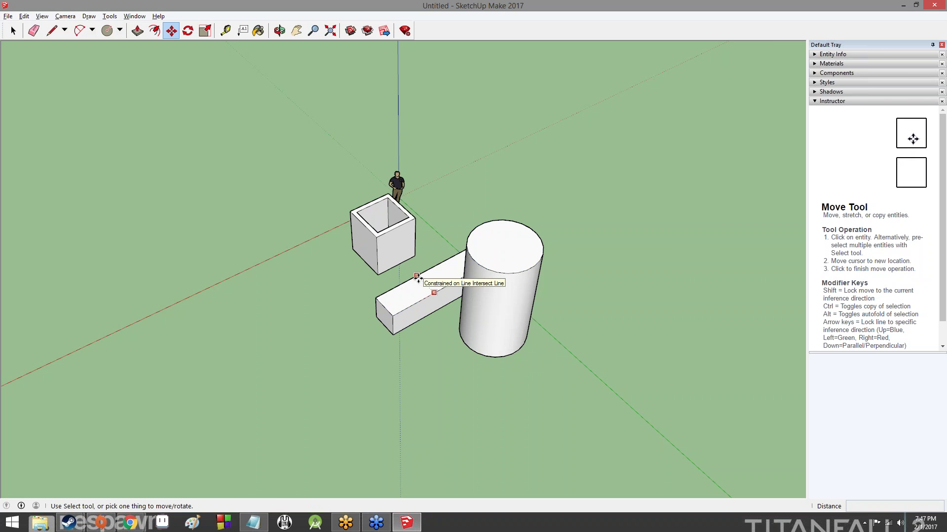
click(401, 298)
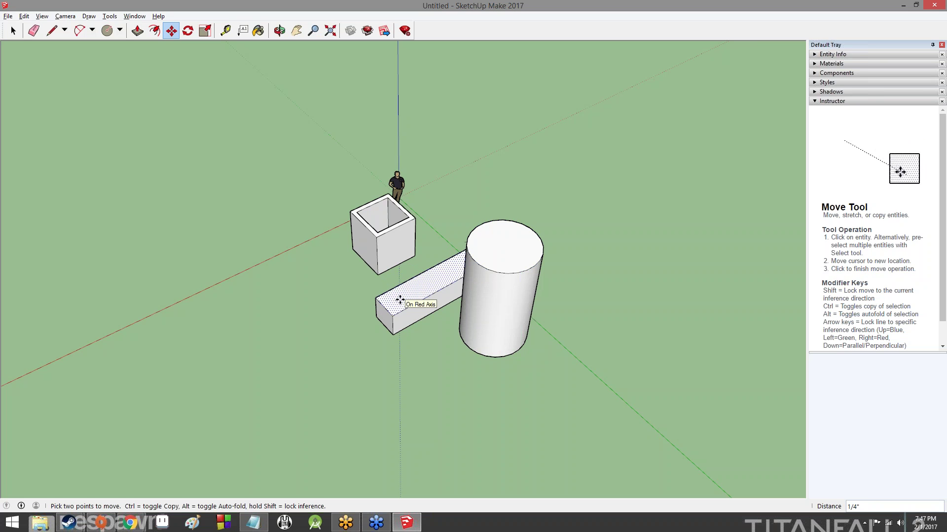
right_click(401, 298)
click(354, 287)
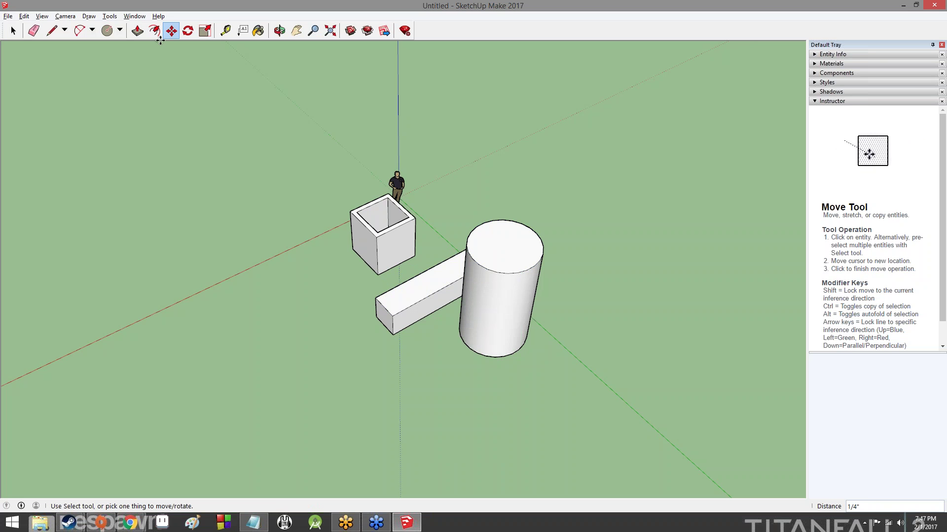
Select the entire long box and carry it over toward the cylinder
click(14, 30)
click(398, 302)
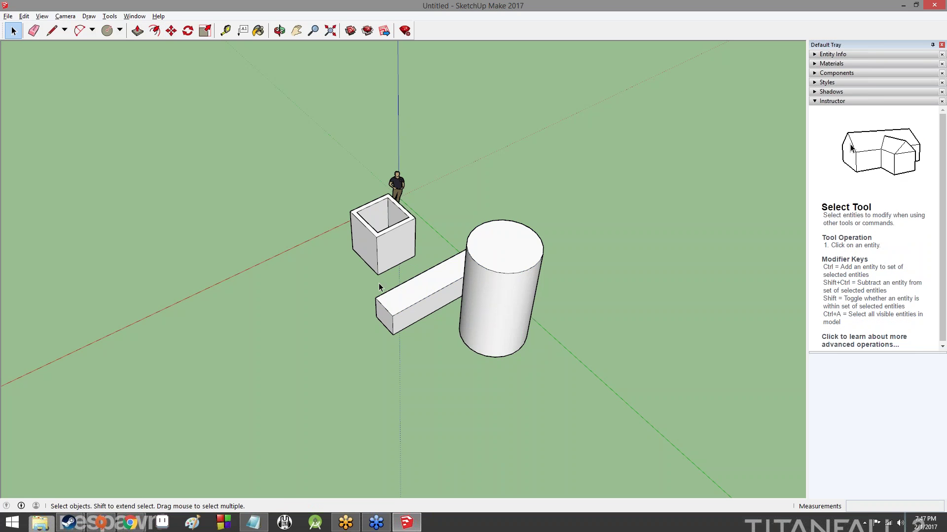
triple_click(398, 301)
click(171, 31)
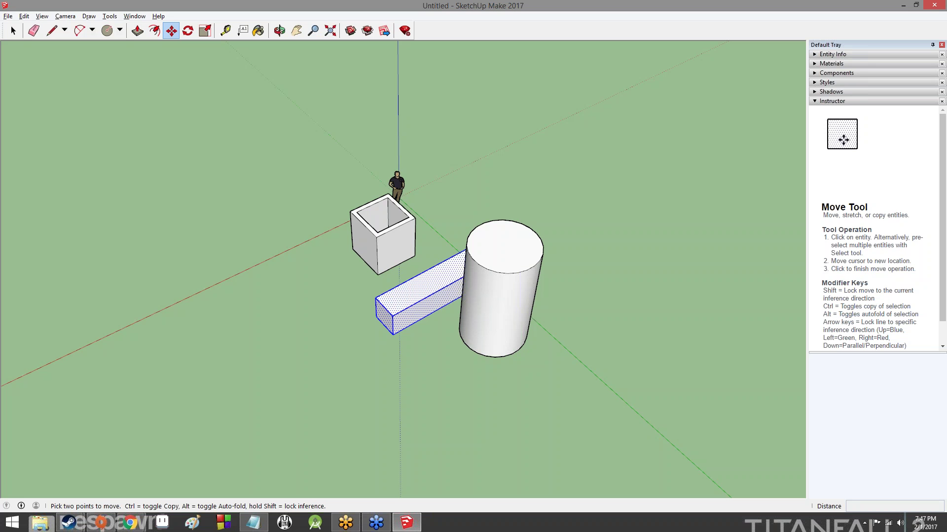
click(400, 286)
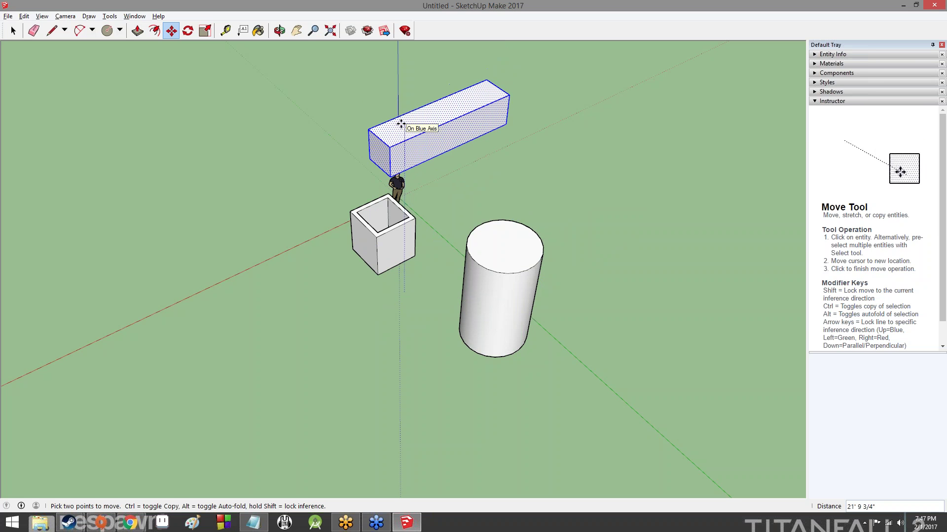
middle_drag(401, 126, 611, 157)
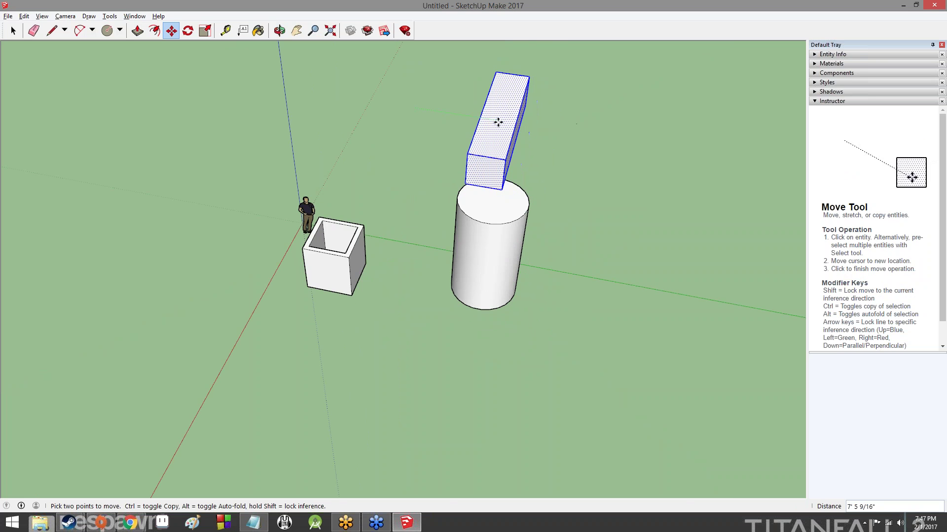
click(504, 124)
Set the long box down across the cylinder's top and adjust its position
middle_drag(655, 146, 483, 202)
click(447, 210)
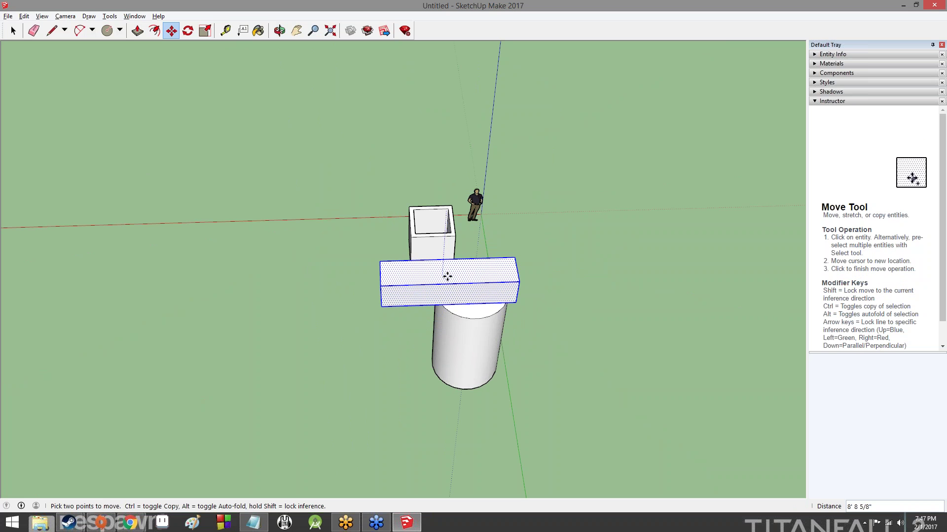
click(446, 277)
middle_drag(527, 258, 195, 106)
middle_drag(335, 157, 347, 383)
click(337, 219)
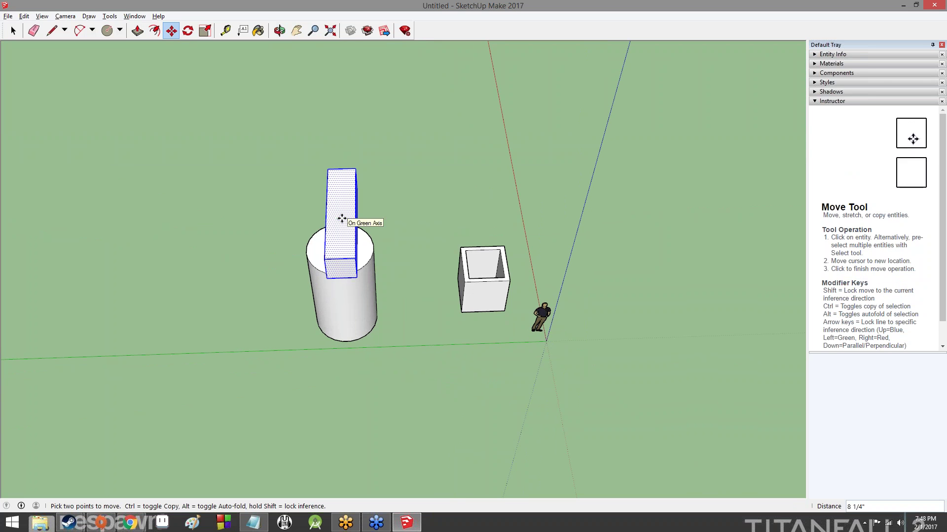
middle_drag(348, 218, 143, 62)
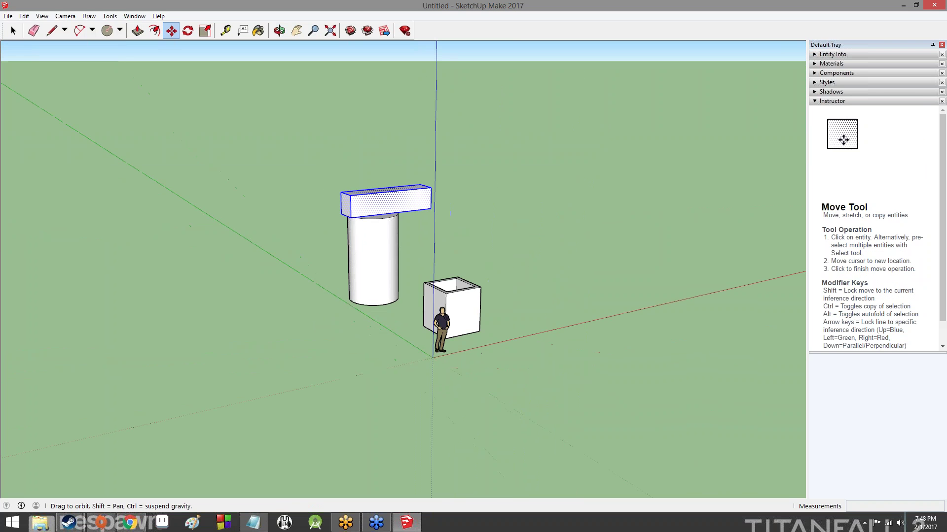
middle_drag(376, 176, 599, 227)
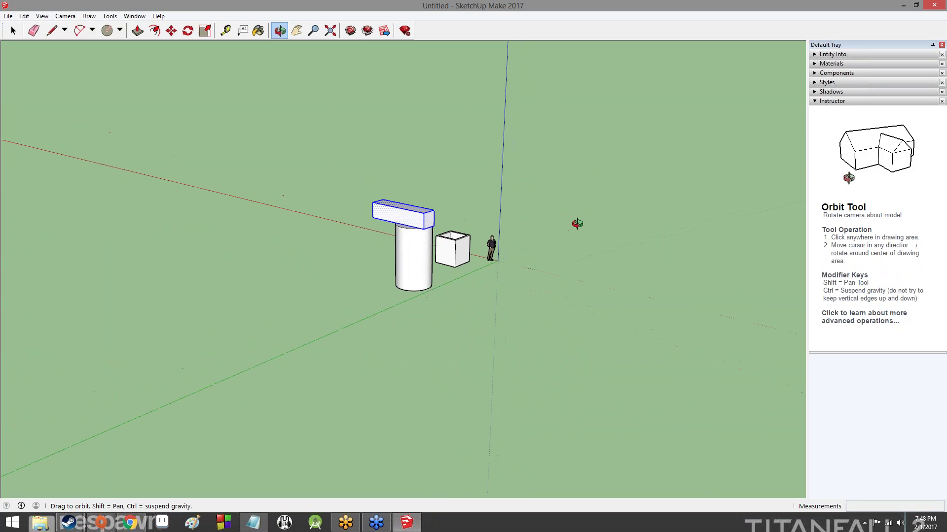
key(alt+Tab)
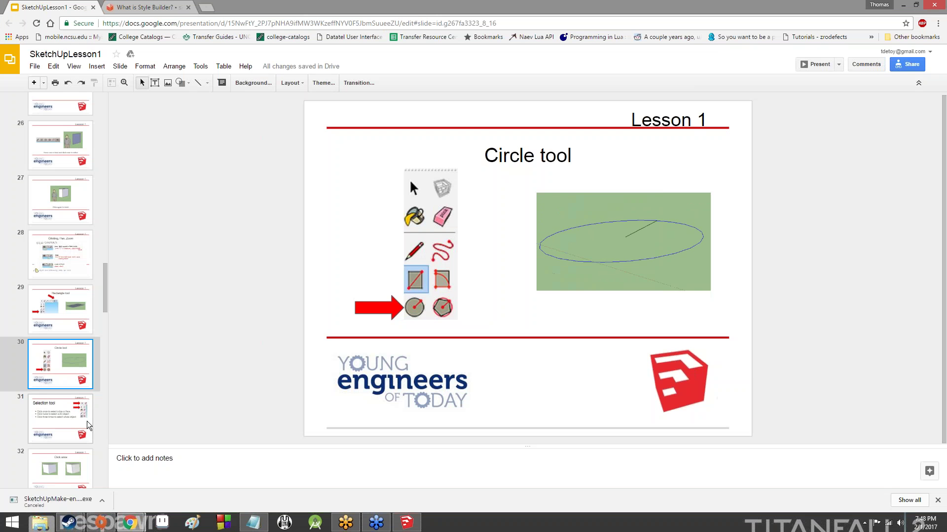
click(86, 425)
scroll(84, 422, down, 3)
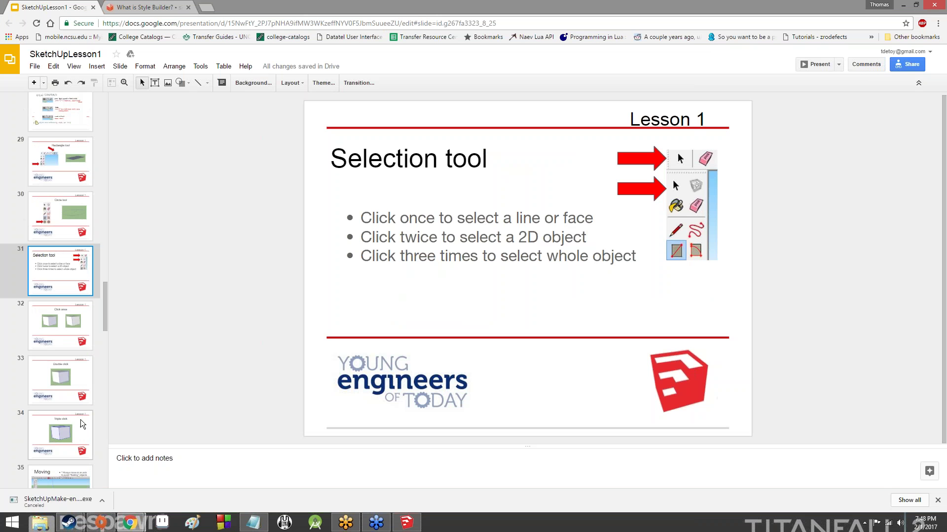
click(63, 313)
key(alt+Tab)
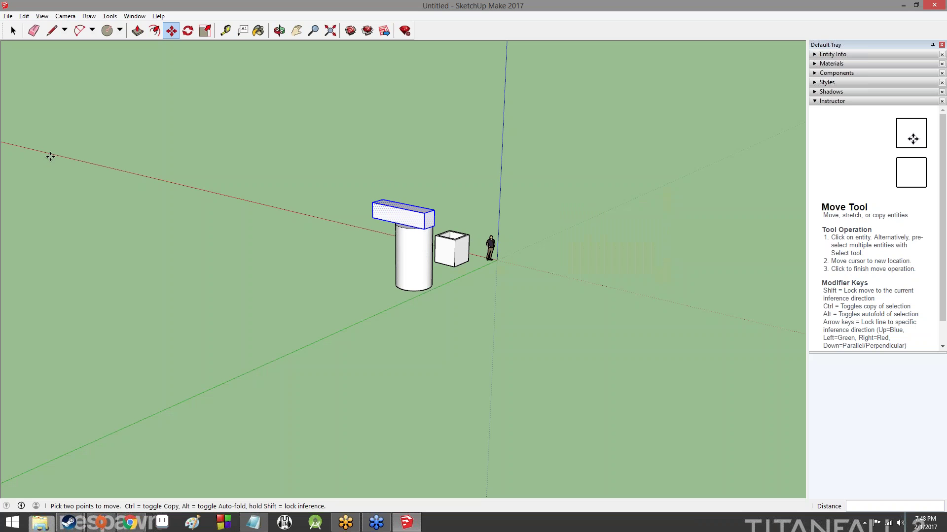
key(space)
scroll(318, 214, up, 5)
click(354, 224)
scroll(362, 226, down, 3)
middle_drag(620, 179, 594, 303)
middle_drag(434, 227, 431, 227)
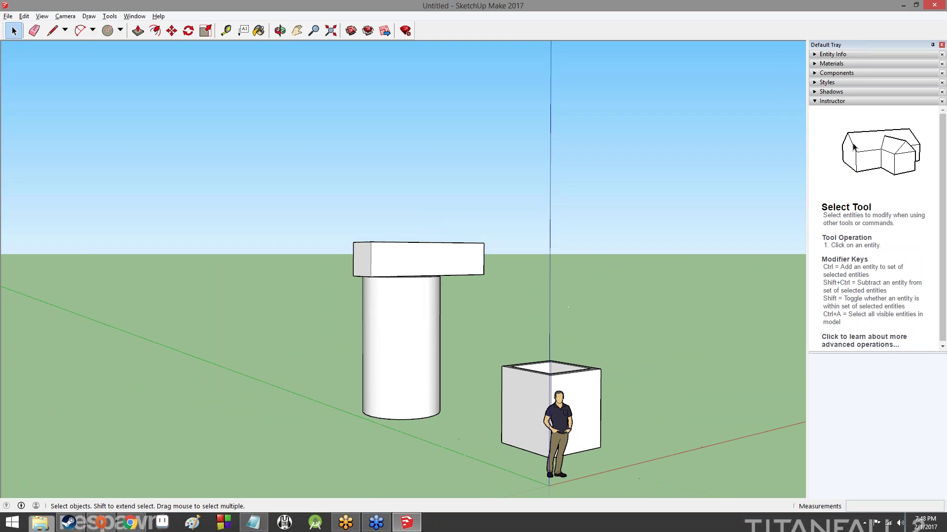
middle_drag(523, 216, 424, 308)
middle_drag(553, 313, 486, 308)
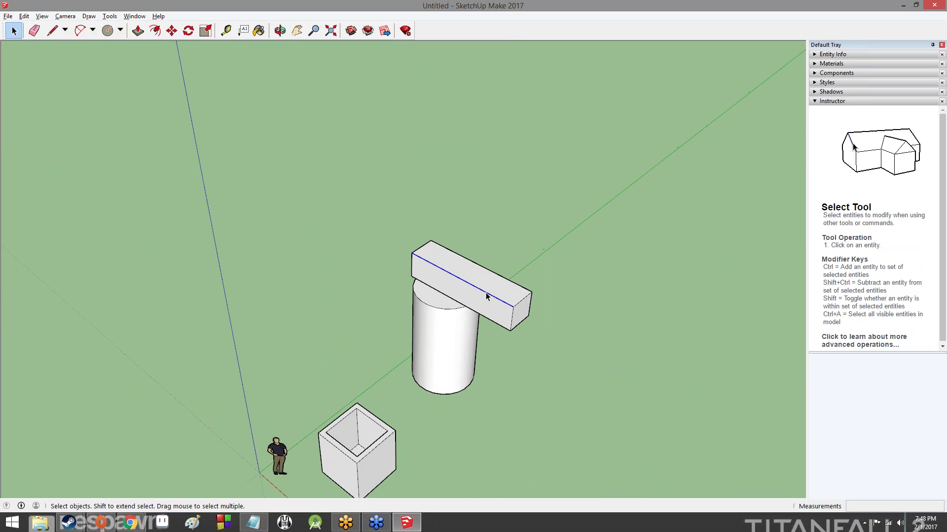
Try selecting the beam's front face, then the whole beam with a triple click
middle_drag(679, 348, 720, 264)
click(469, 291)
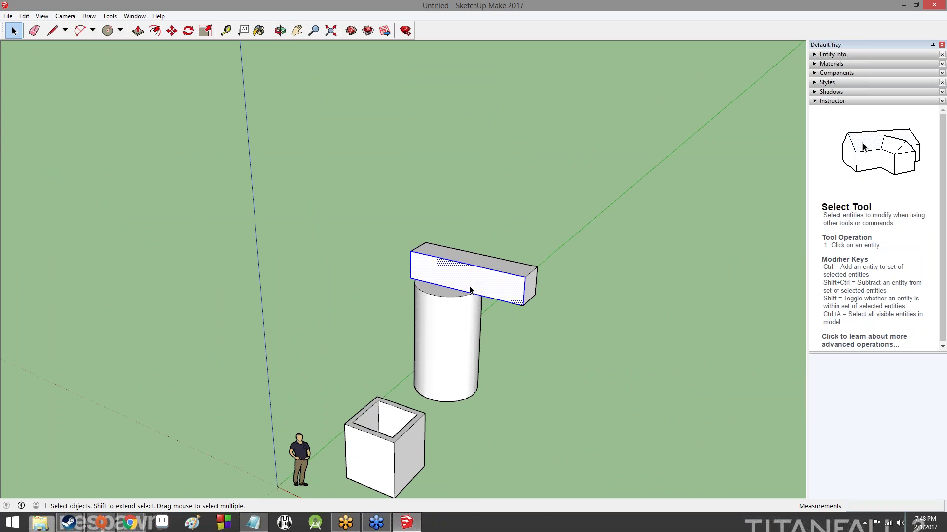
scroll(471, 291, up, 5)
scroll(476, 292, down, 3)
scroll(476, 292, down, 3)
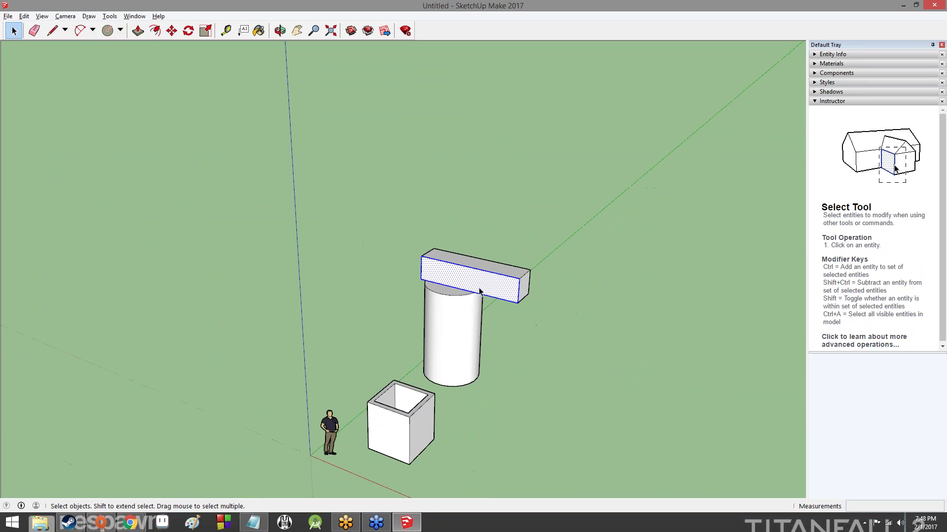
triple_click(480, 292)
middle_drag(703, 291, 503, 270)
scroll(503, 295, up, 6)
middle_drag(535, 323, 788, 402)
Cycle through face, edge and whole-beam selections, ending with only the beam's top face selected
click(415, 274)
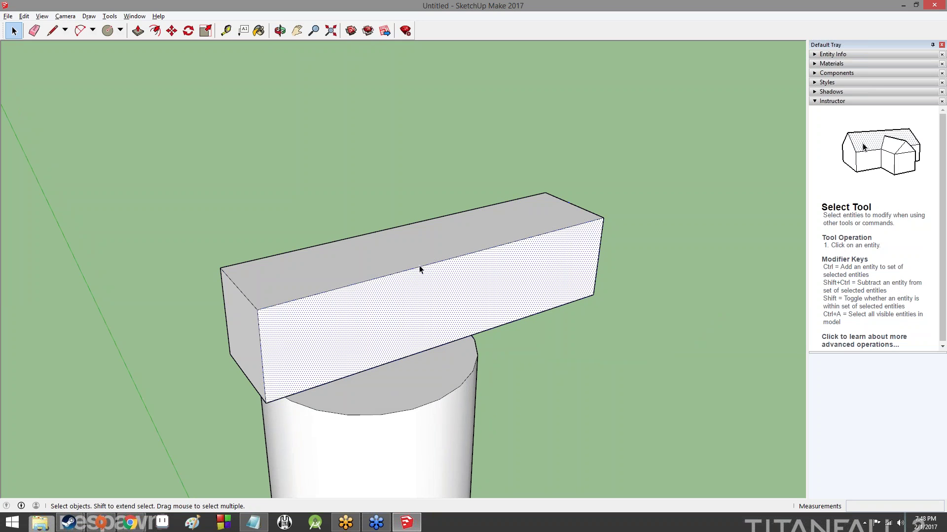
click(439, 264)
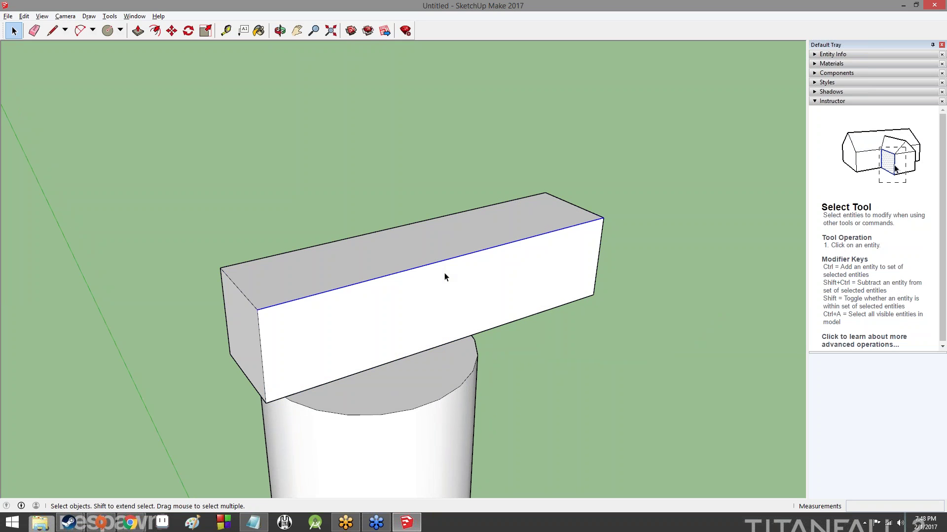
click(450, 271)
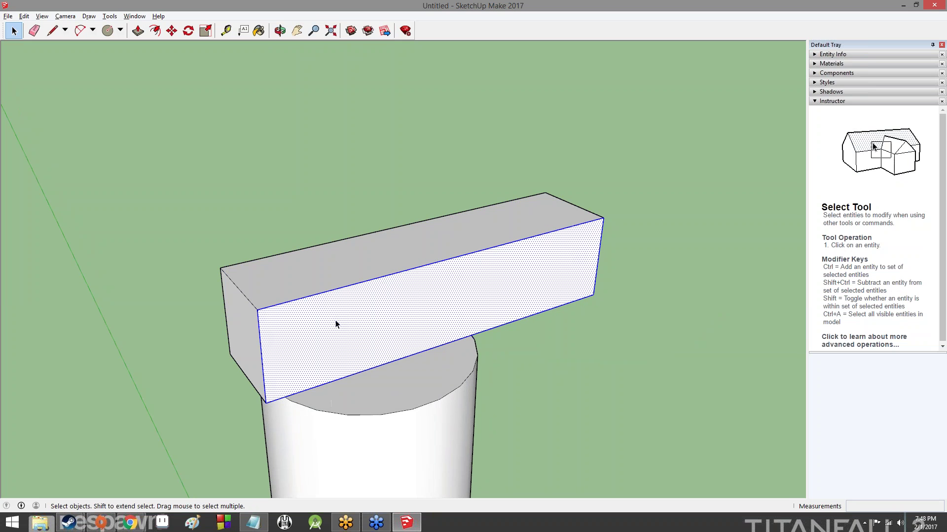
triple_click(479, 311)
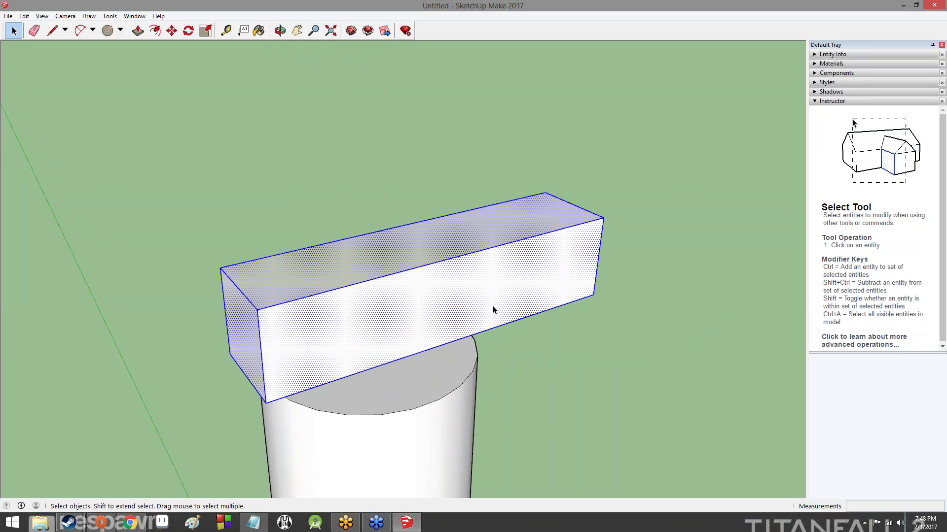
middle_drag(686, 312, 576, 192)
click(439, 265)
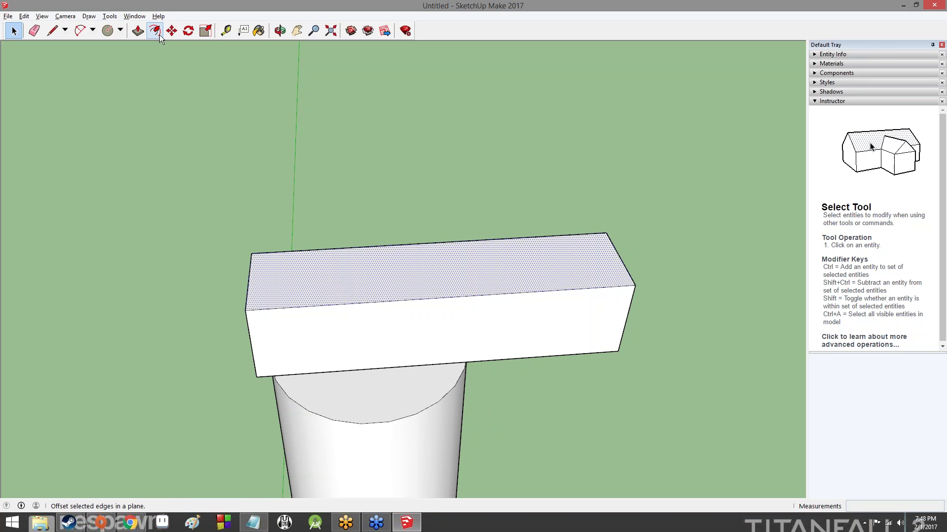
Move the beam's top face outward and down, stretching the box into a thin slanted plank
click(172, 30)
click(363, 264)
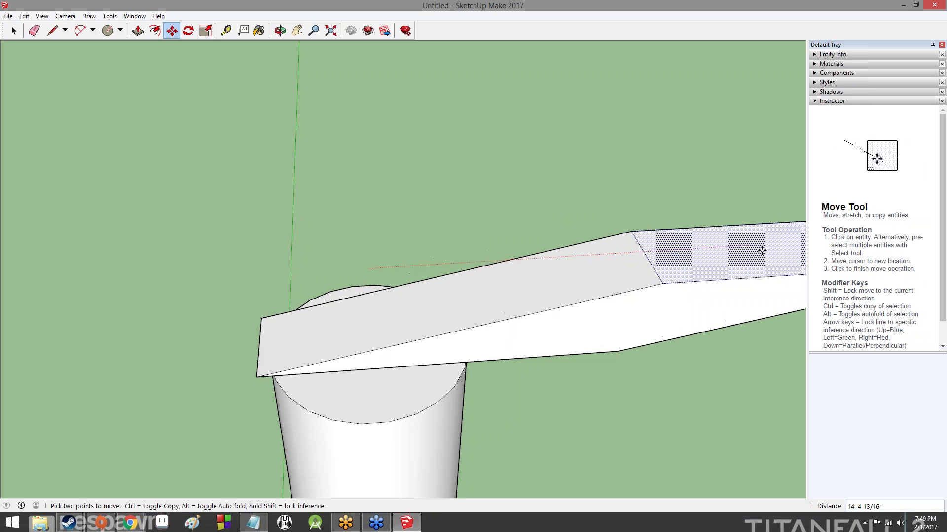
middle_drag(724, 366, 345, 173)
scroll(562, 265, down, 3)
scroll(563, 265, up, 1)
scroll(579, 291, down, 6)
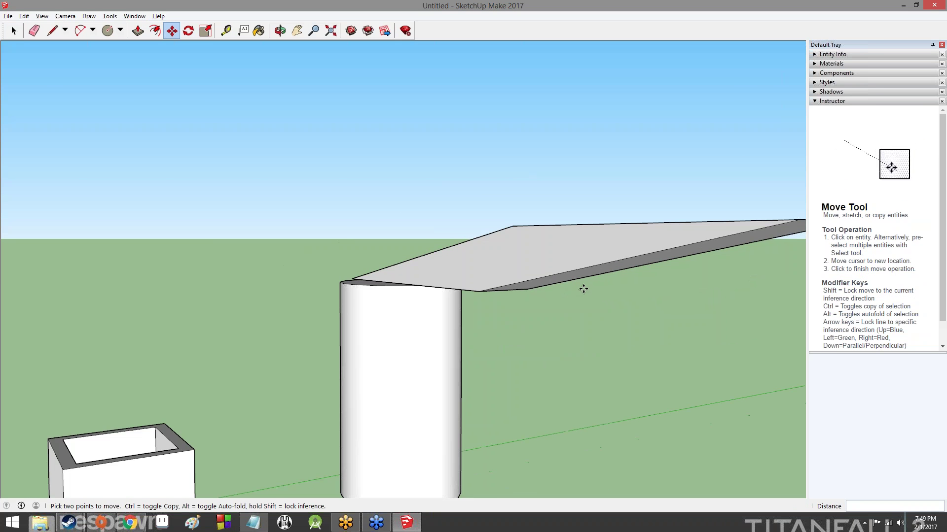
middle_drag(431, 220, 683, 264)
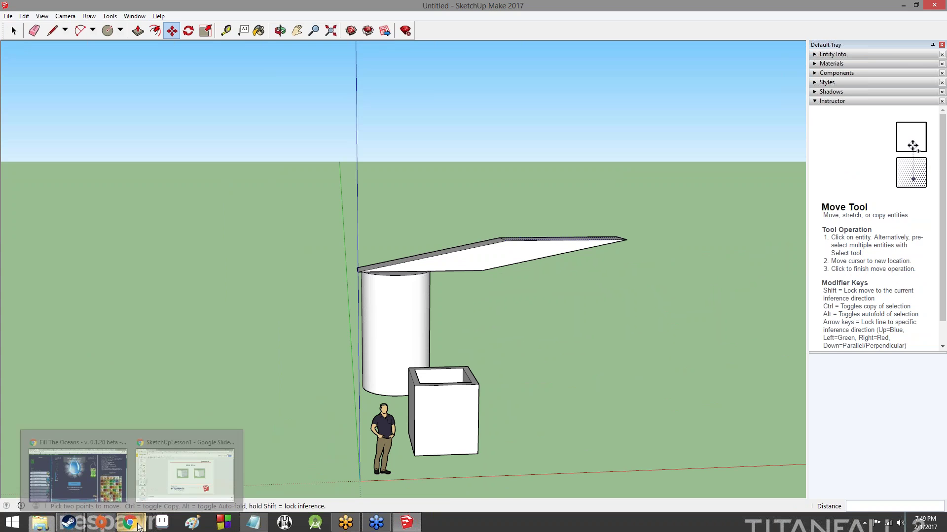
click(173, 481)
click(52, 400)
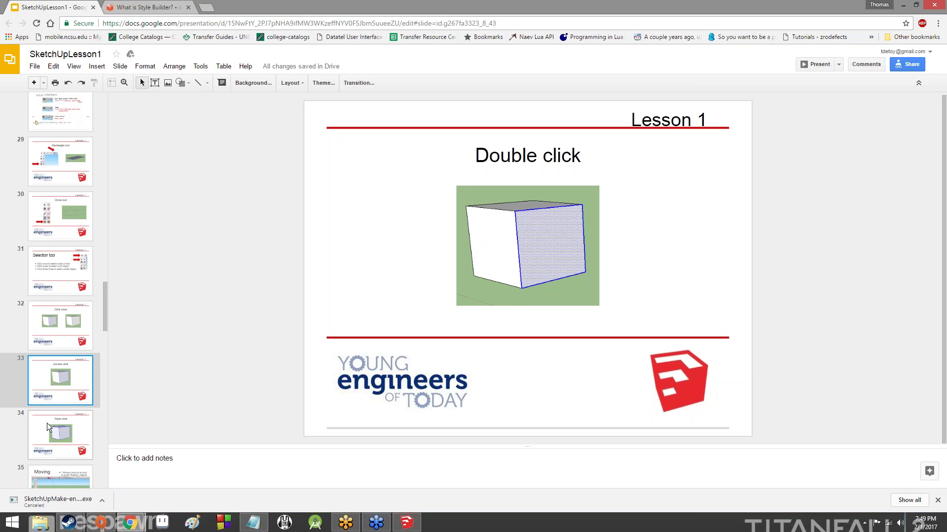
click(66, 434)
scroll(69, 345, down, 4)
click(71, 314)
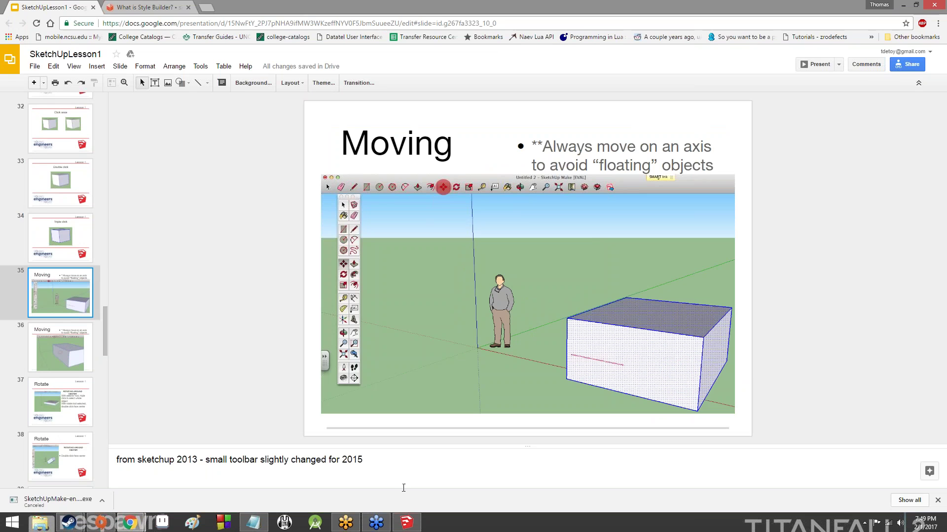
click(404, 522)
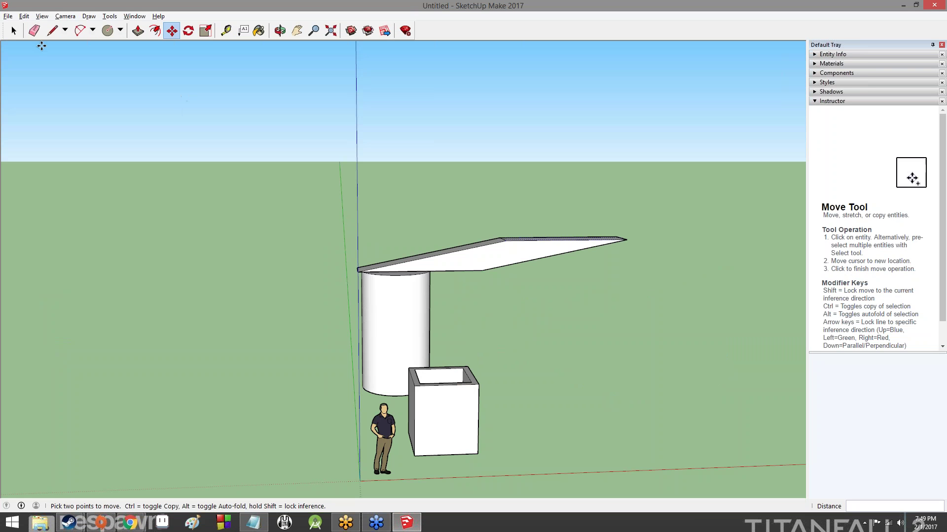
Select the hollow box and move it slightly to the left
click(14, 31)
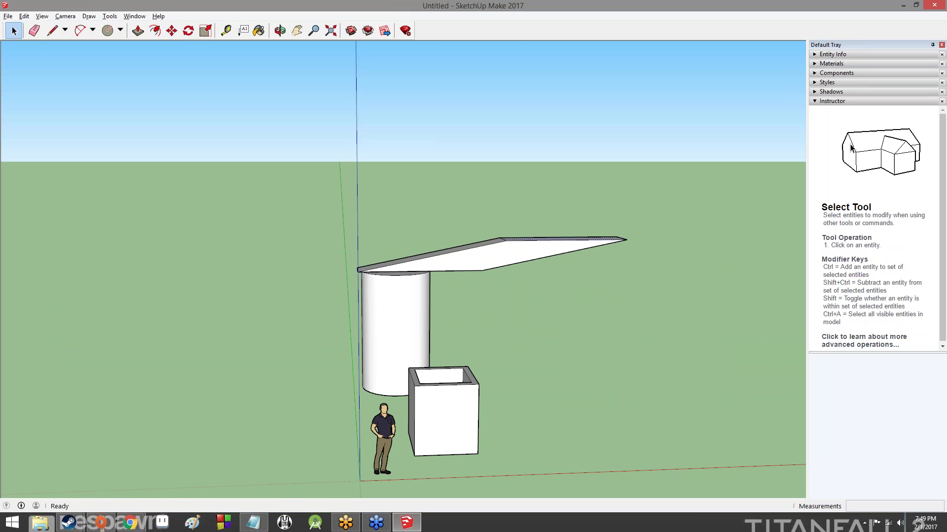
click(452, 415)
middle_drag(624, 344, 527, 466)
click(172, 30)
click(428, 433)
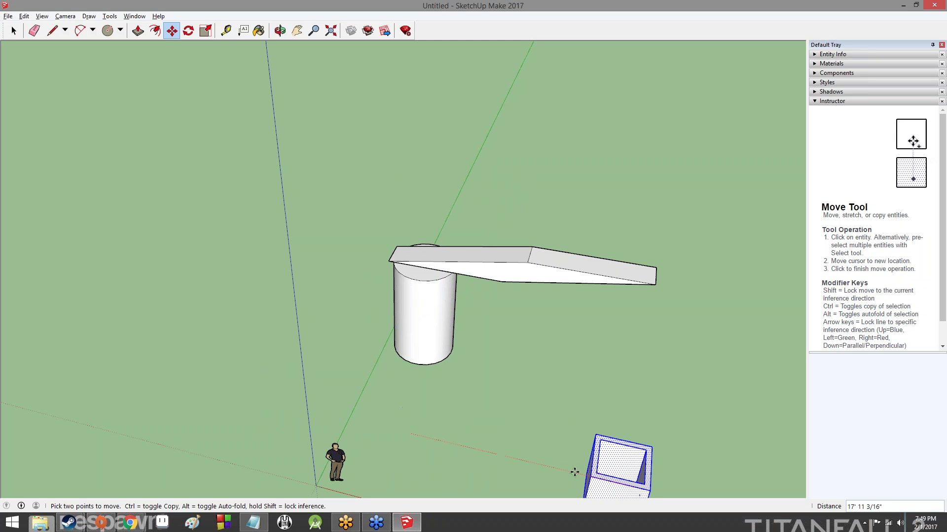
click(415, 434)
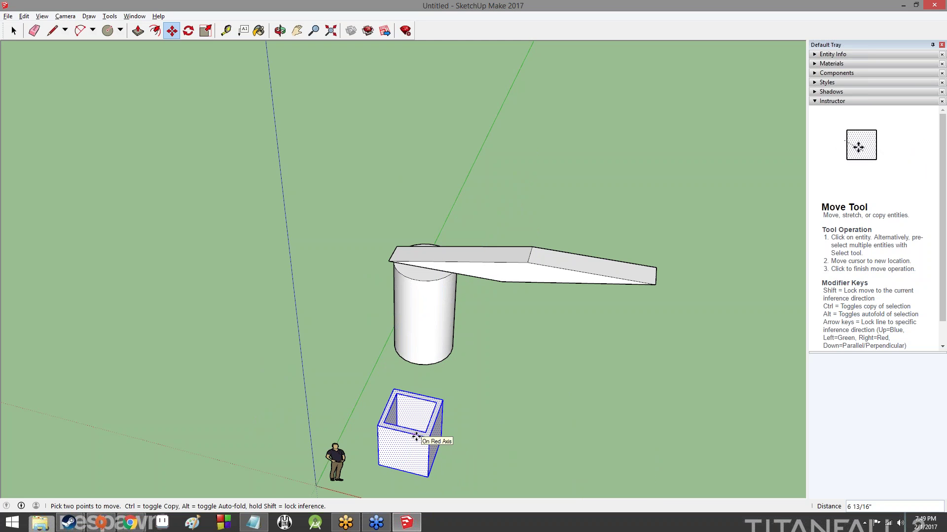
Reposition the box onto the cylinder top, back beside the figure, then carry it over the figure
middle_drag(498, 459, 360, 402)
click(360, 401)
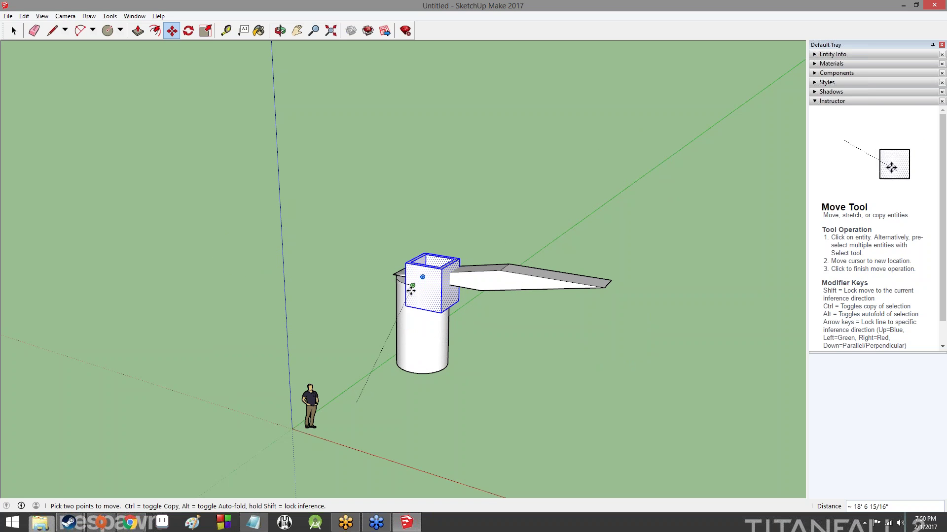
click(420, 286)
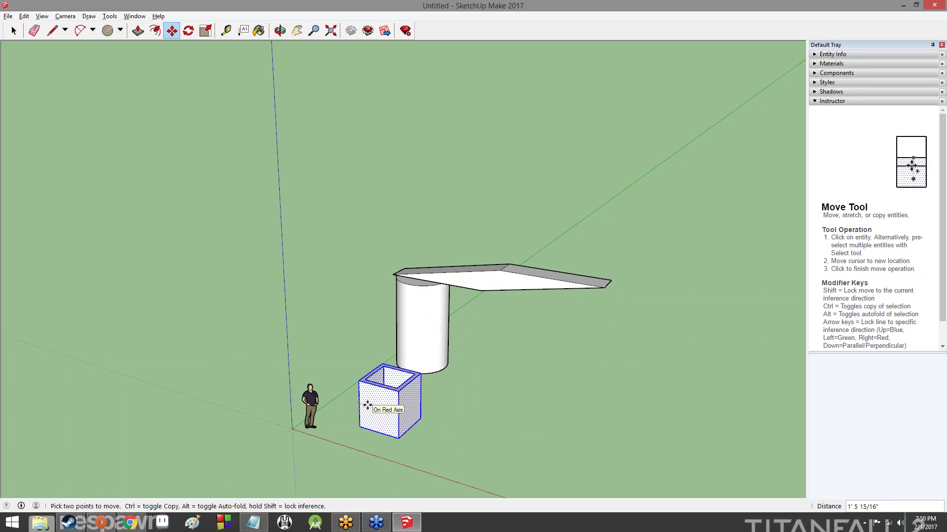
click(366, 404)
middle_drag(561, 344, 74, 284)
middle_drag(287, 241, 315, 355)
click(259, 344)
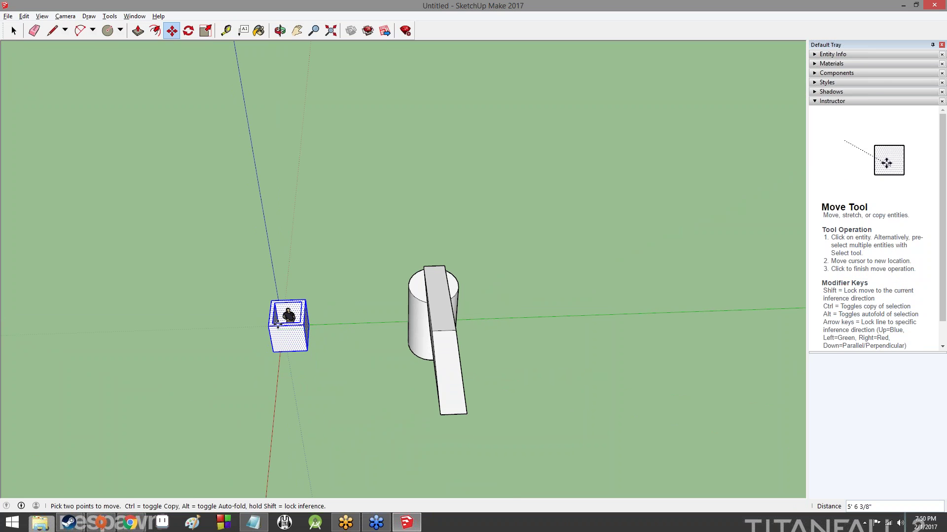
Set the box down over the scale figure and adjust its height
middle_drag(246, 314, 317, 376)
scroll(317, 376, up, 5)
scroll(321, 369, up, 3)
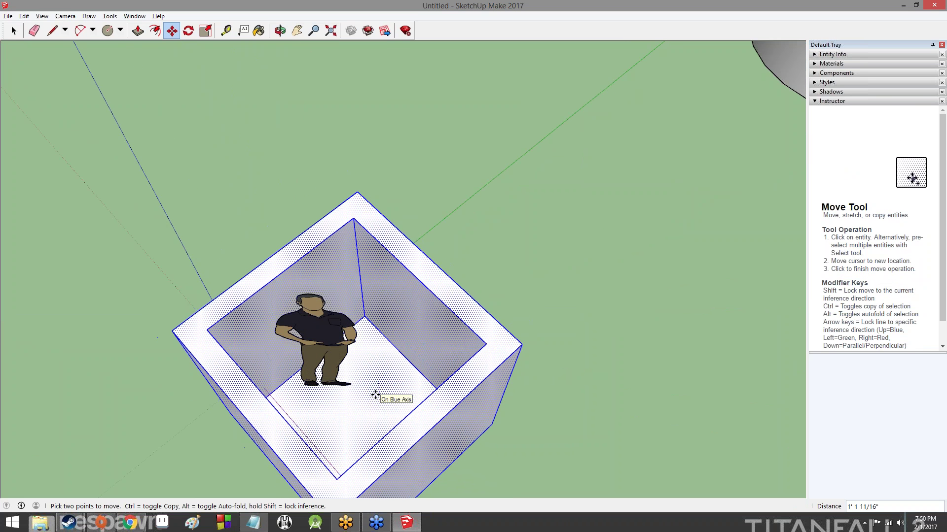
click(376, 395)
middle_drag(547, 398, 348, 437)
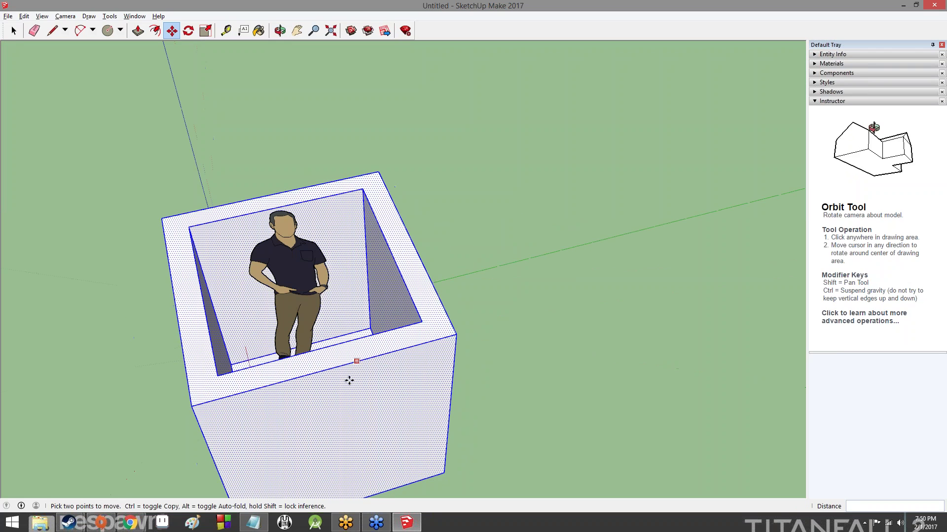
click(350, 409)
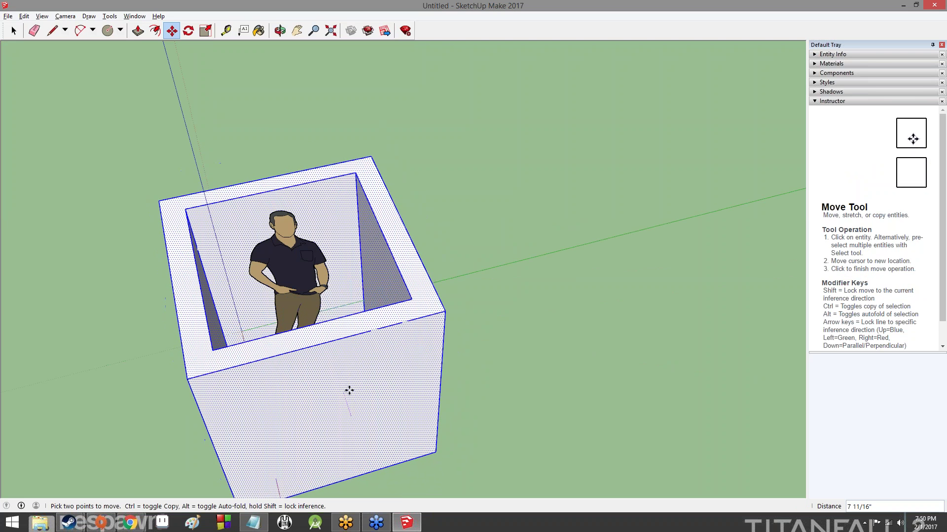
click(354, 386)
Centre the box around the figure so only its head and shoulders show
middle_drag(616, 345, 457, 335)
click(457, 335)
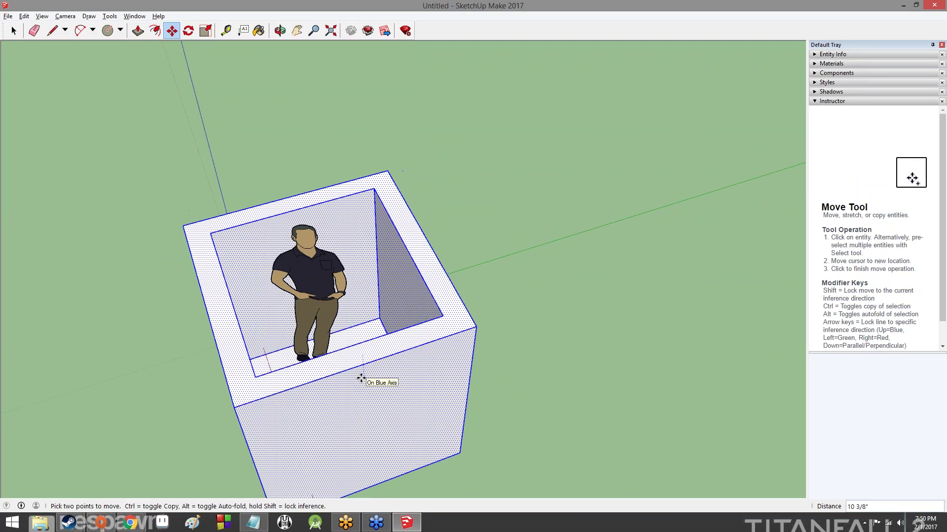
click(365, 379)
middle_drag(604, 351, 2, 200)
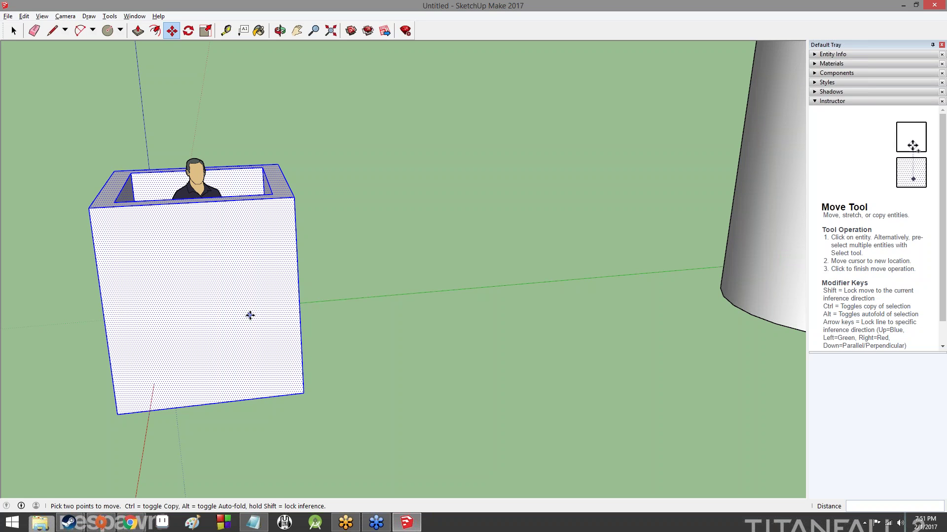
middle_drag(285, 125, 622, 184)
scroll(610, 213, down, 3)
scroll(614, 212, up, 5)
scroll(611, 207, down, 6)
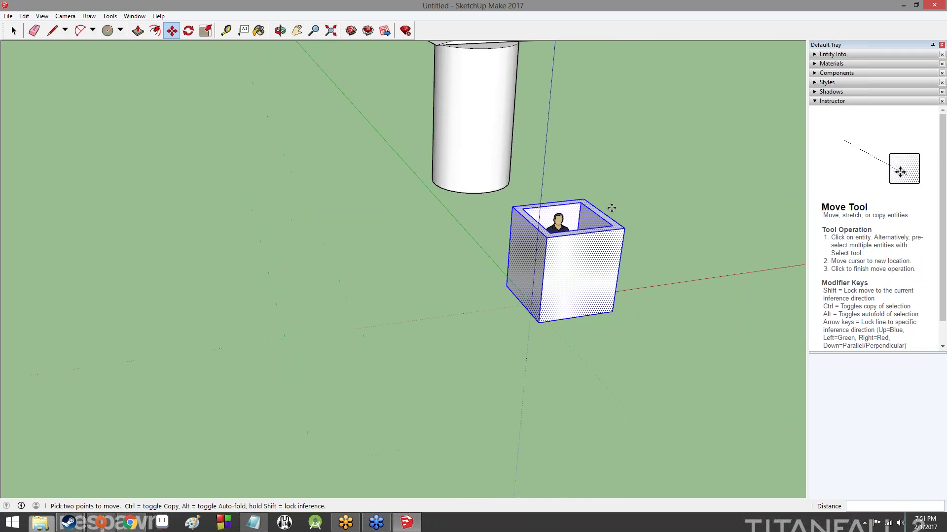
scroll(577, 210, up, 4)
scroll(576, 209, up, 3)
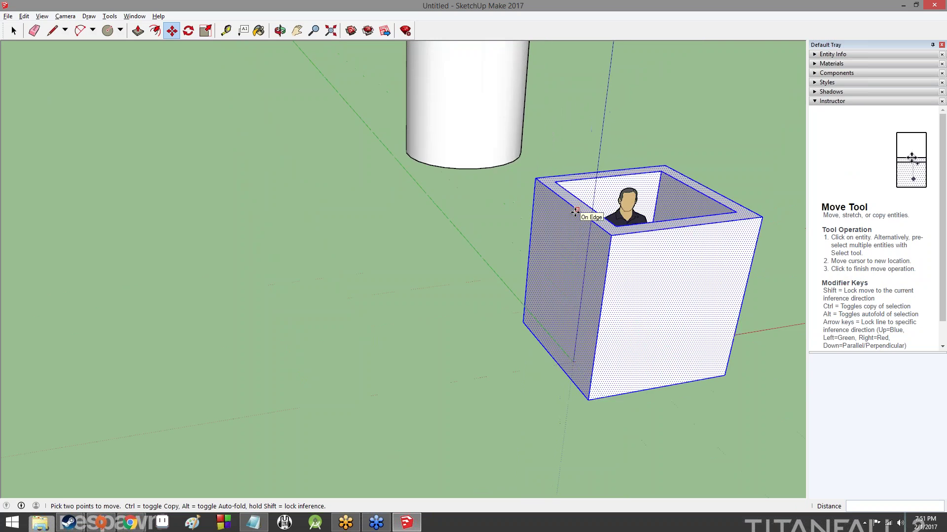
scroll(574, 236, down, 6)
scroll(575, 251, down, 2)
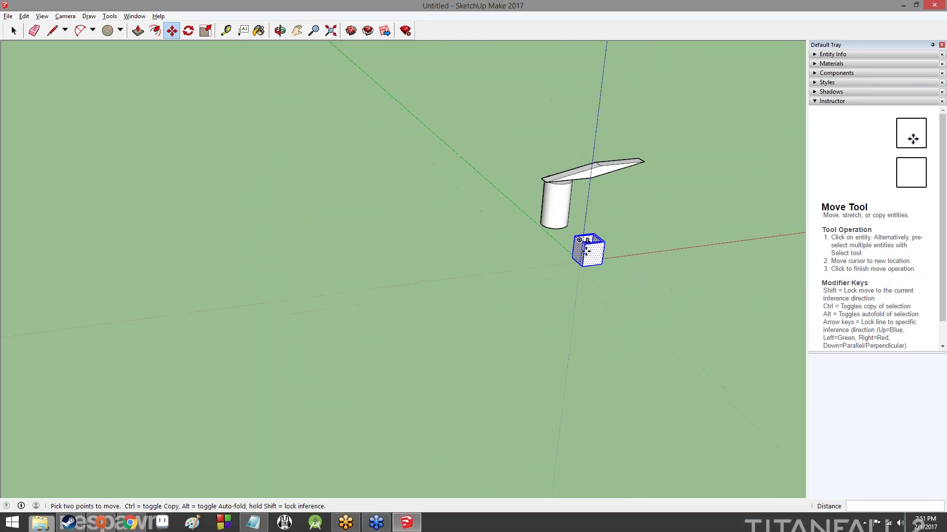
scroll(586, 249, up, 8)
scroll(592, 233, down, 6)
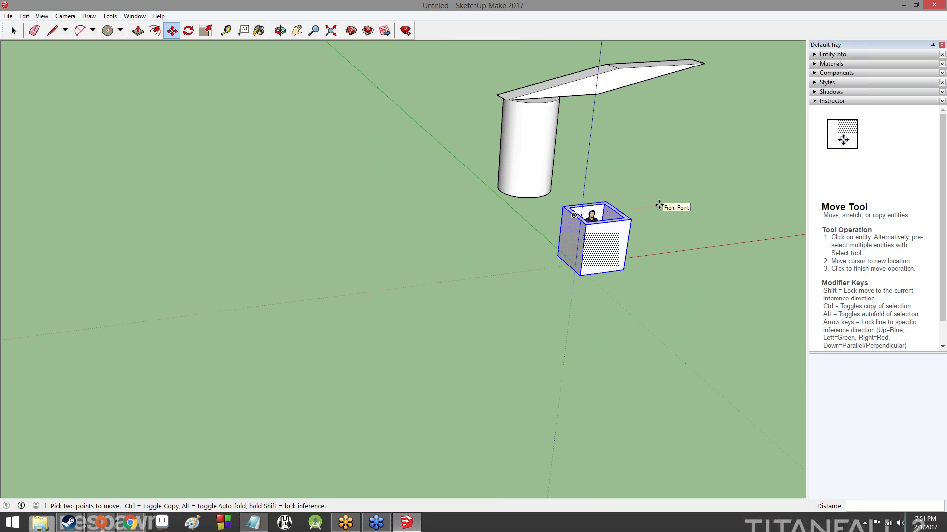
middle_drag(679, 211, 571, 355)
scroll(431, 196, up, 4)
scroll(504, 264, down, 10)
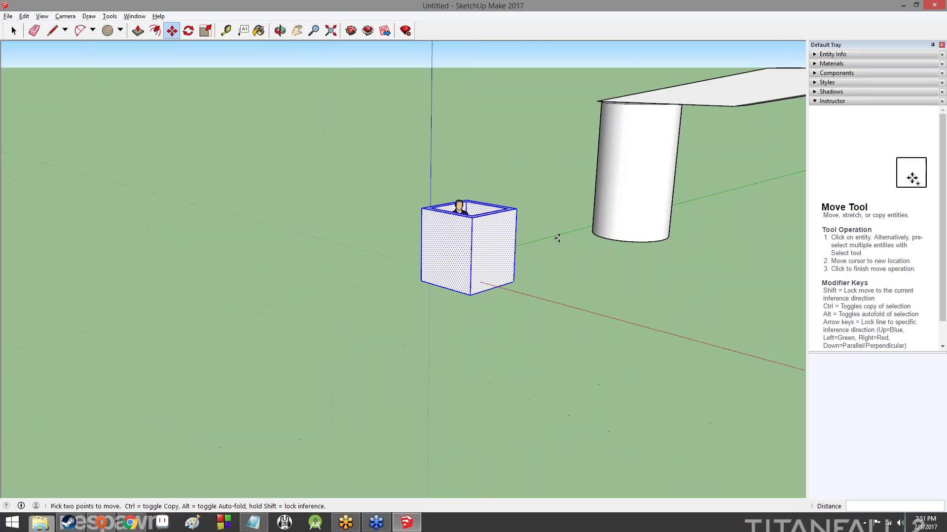
scroll(645, 165, up, 4)
scroll(657, 150, up, 2)
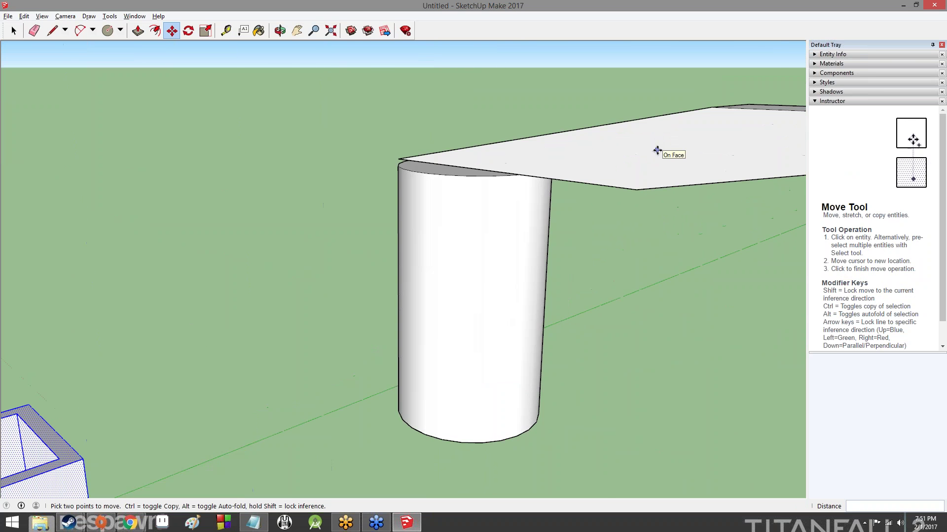
scroll(623, 158, down, 7)
scroll(478, 261, up, 6)
scroll(503, 247, down, 3)
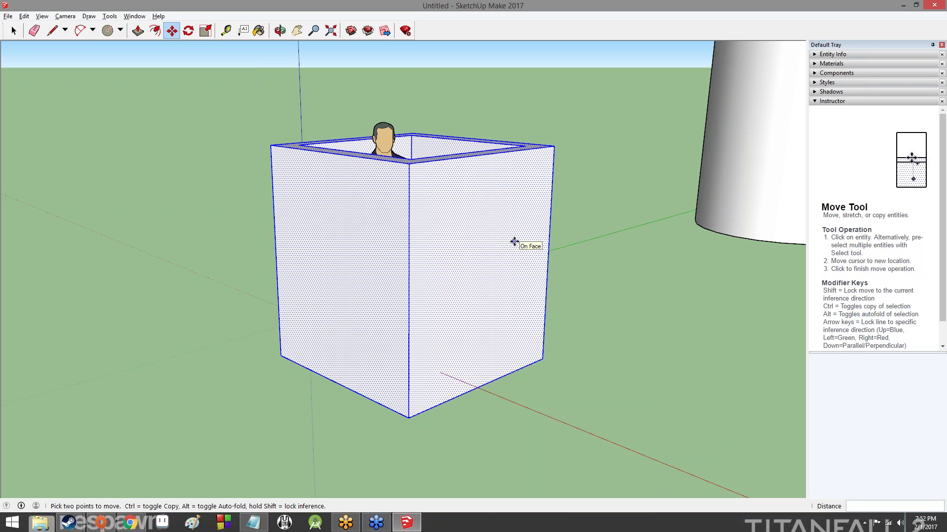
scroll(674, 302, down, 1)
middle_drag(670, 304, 679, 254)
scroll(679, 254, up, 5)
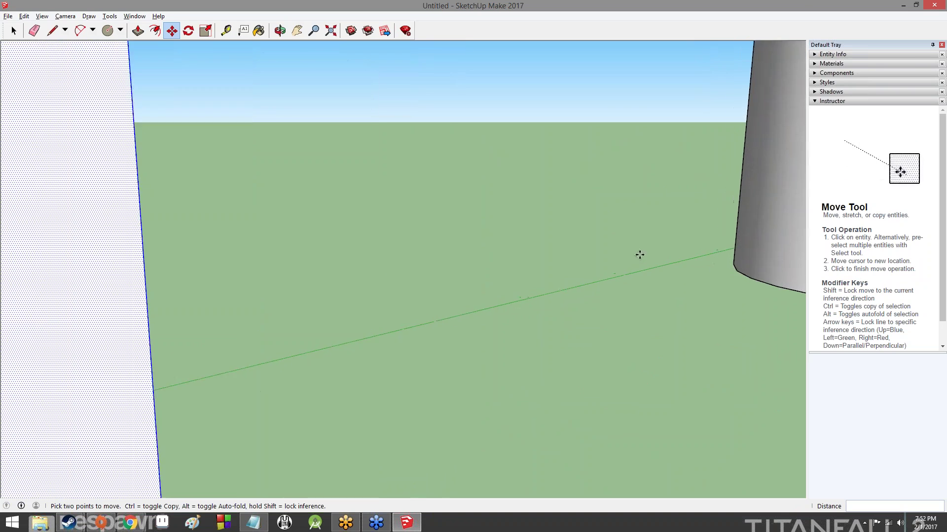
scroll(643, 255, down, 10)
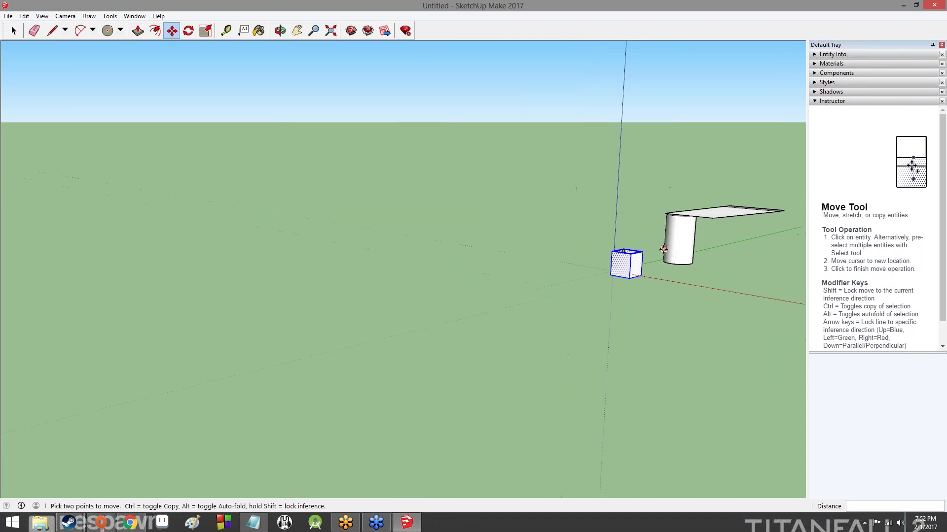
scroll(664, 250, up, 8)
scroll(689, 235, down, 7)
scroll(704, 230, down, 2)
scroll(703, 220, up, 8)
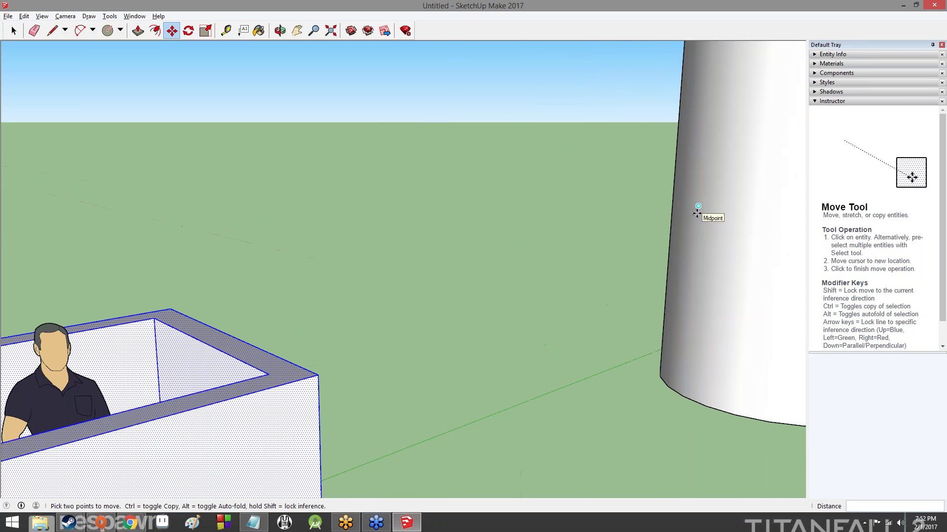
scroll(697, 212, up, 6)
click(696, 217)
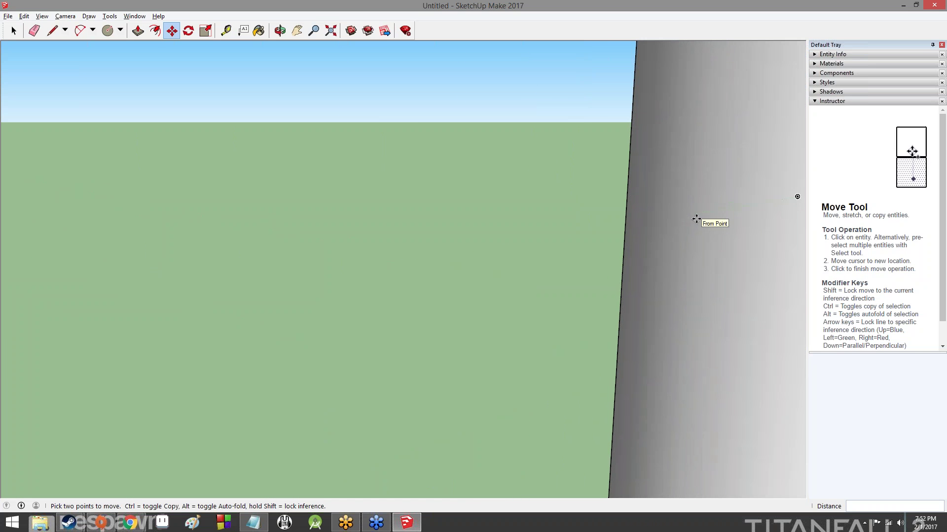
scroll(696, 222, down, 8)
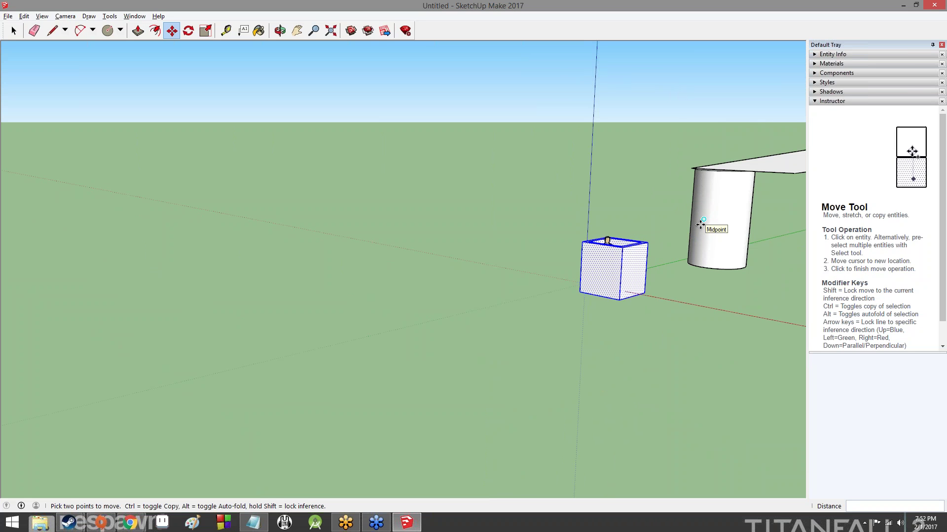
click(727, 208)
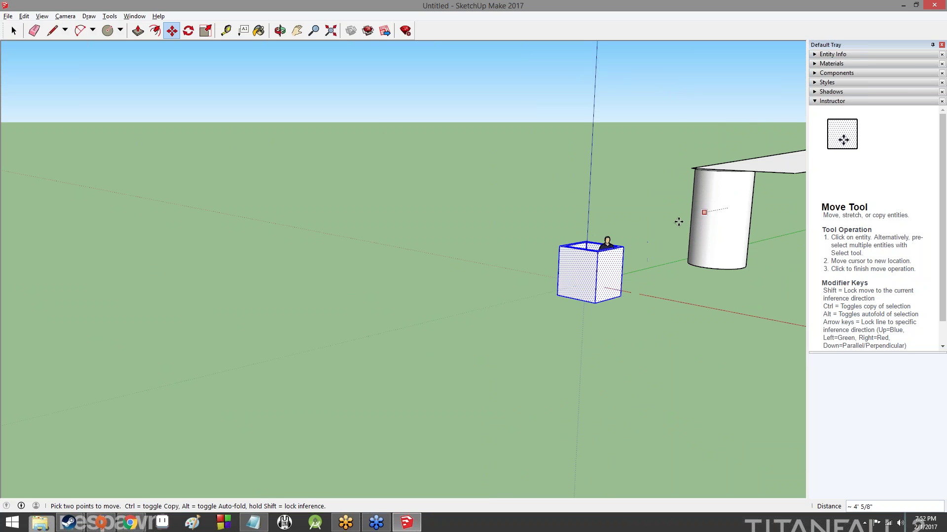
click(724, 206)
middle_drag(751, 268, 730, 217)
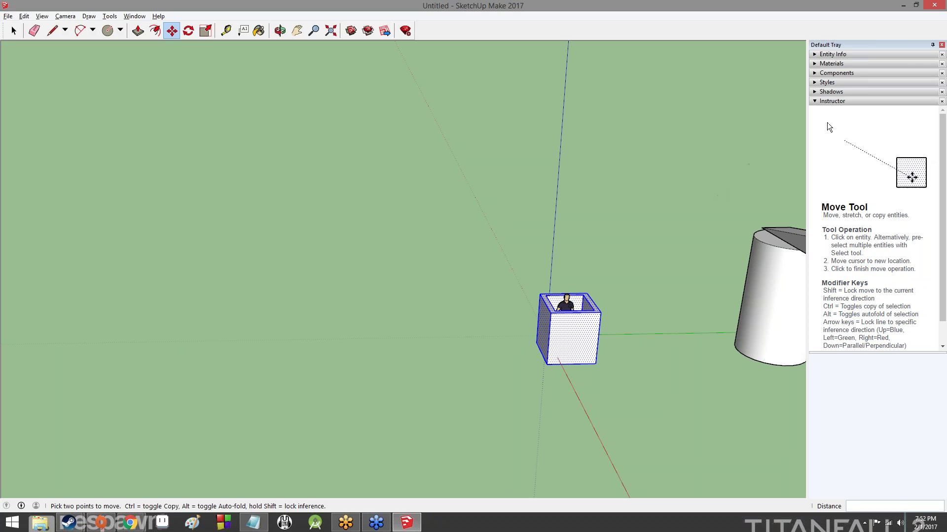
middle_drag(472, 216, 705, 237)
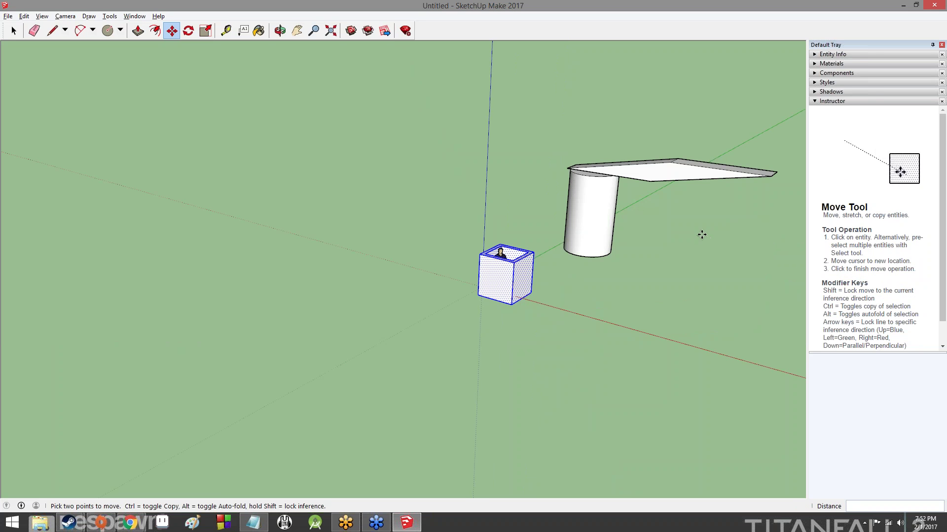